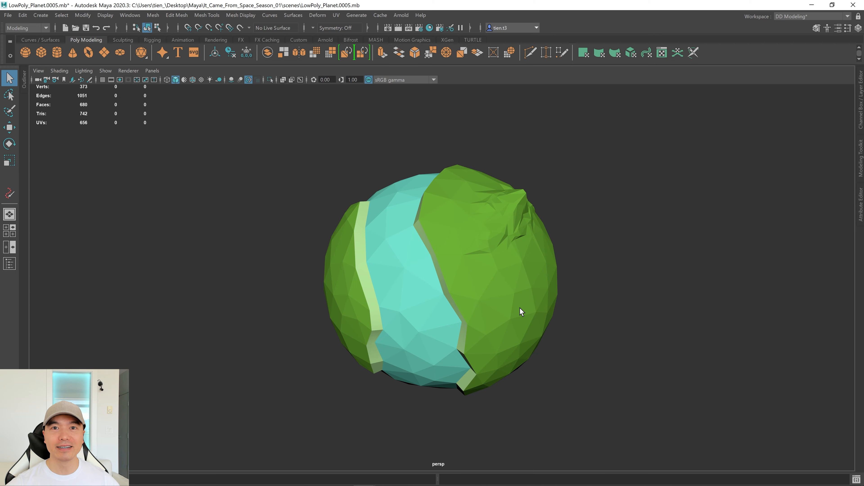
Show the Outliner and Channel Box, and clear the planet mesh's construction history and freeze its transformations
click(24, 81)
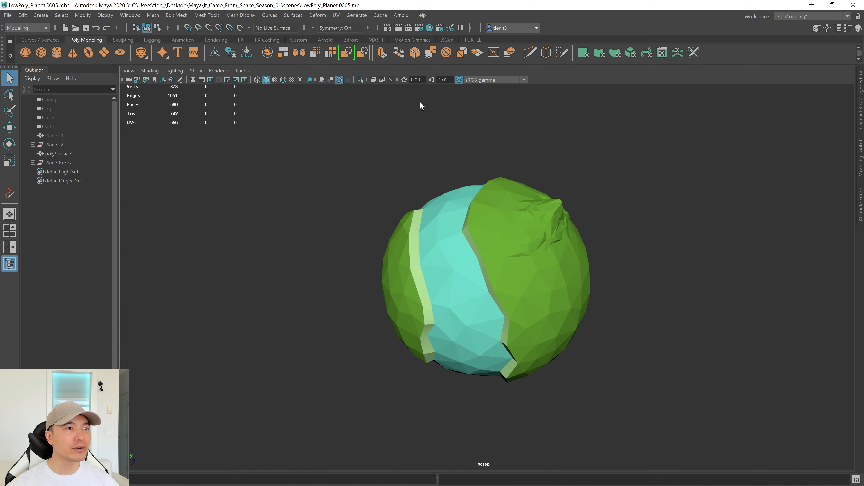
click(861, 100)
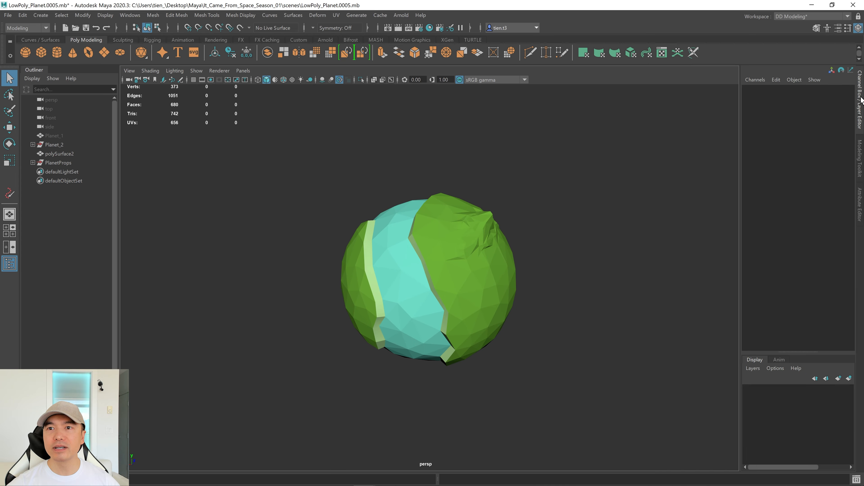
click(404, 247)
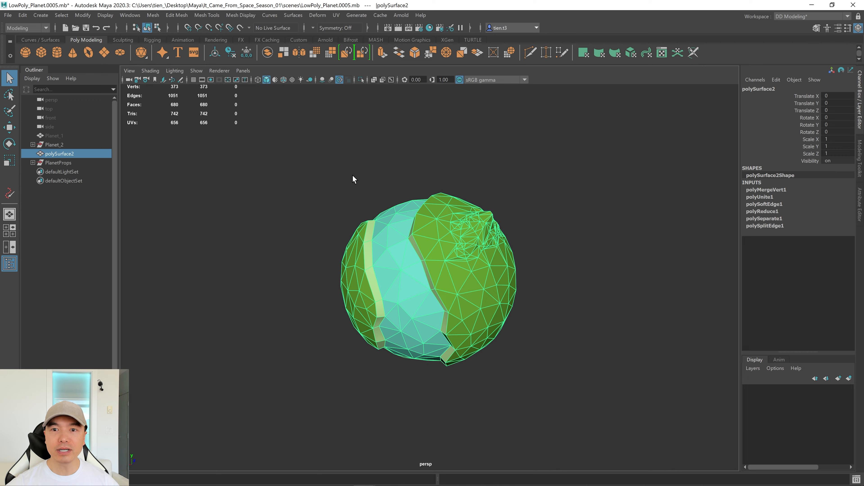
click(230, 51)
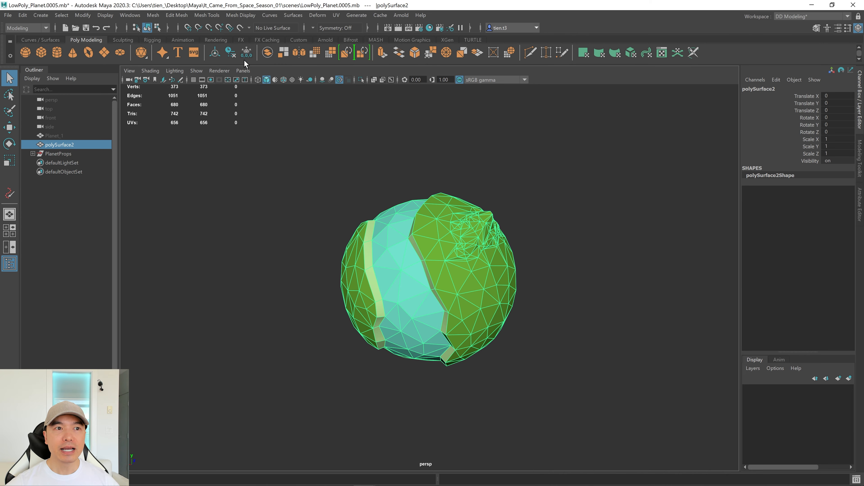
click(247, 52)
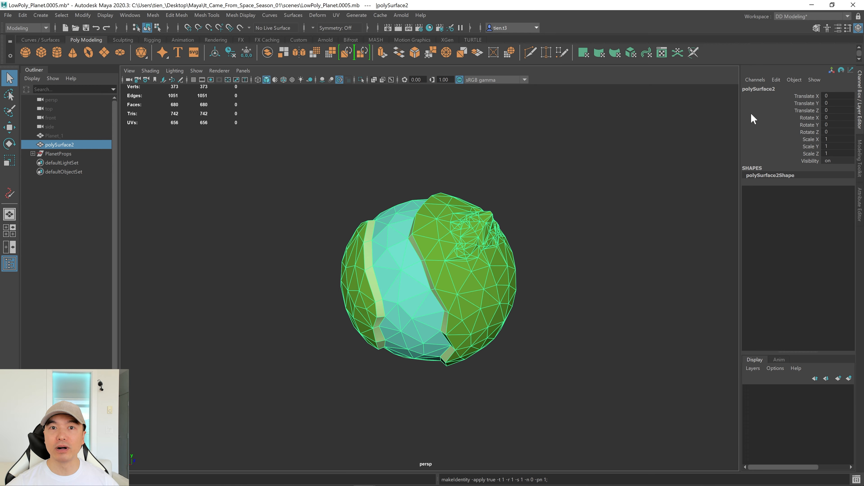
Rename the planet mesh to Planet_Mesh
double_click(761, 89)
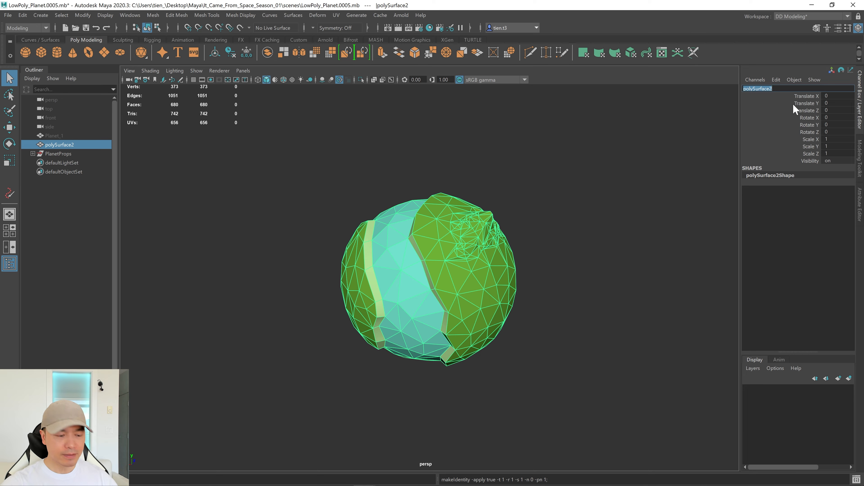
text(Planet)
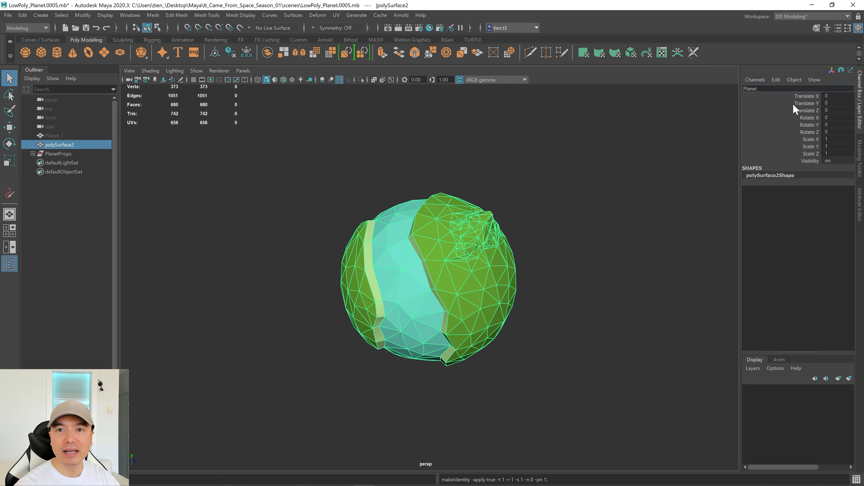
text(_Mesh)
key(Return)
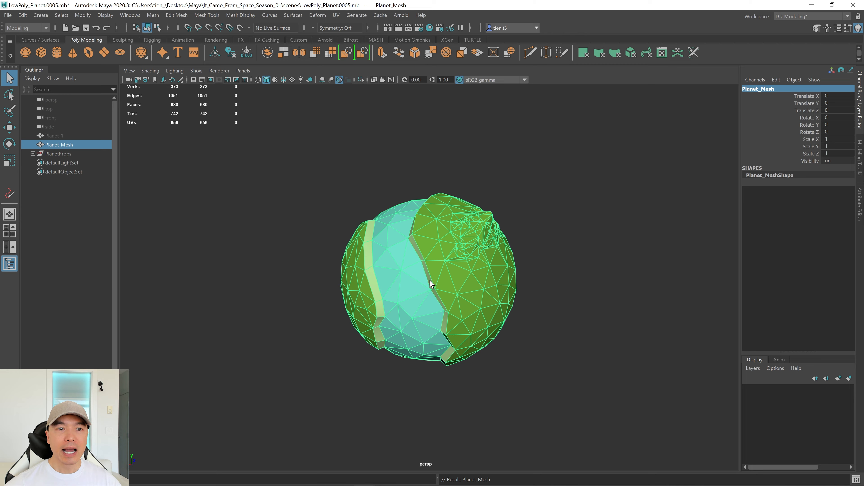
Deselect the planet and examine its land, edge and water surfaces from several angles and distances
alt+drag(432, 282, 443, 264)
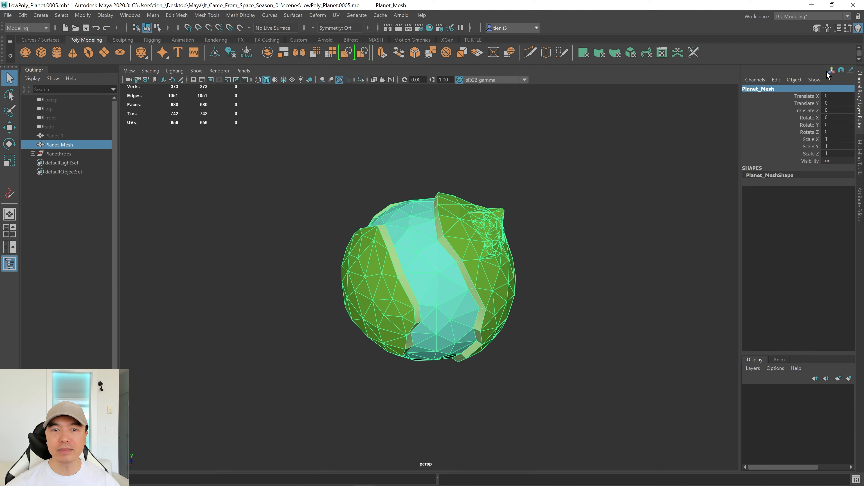
click(602, 246)
alt+right_drag(518, 278, 609, 287)
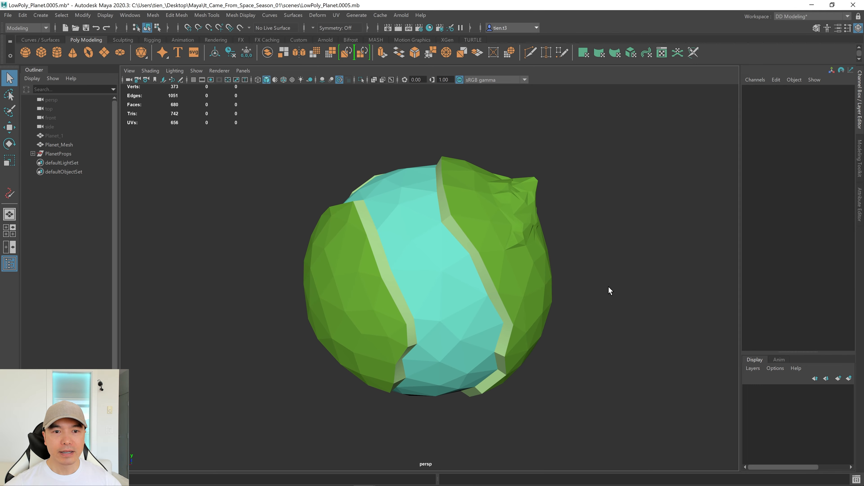
alt+drag(608, 287, 599, 286)
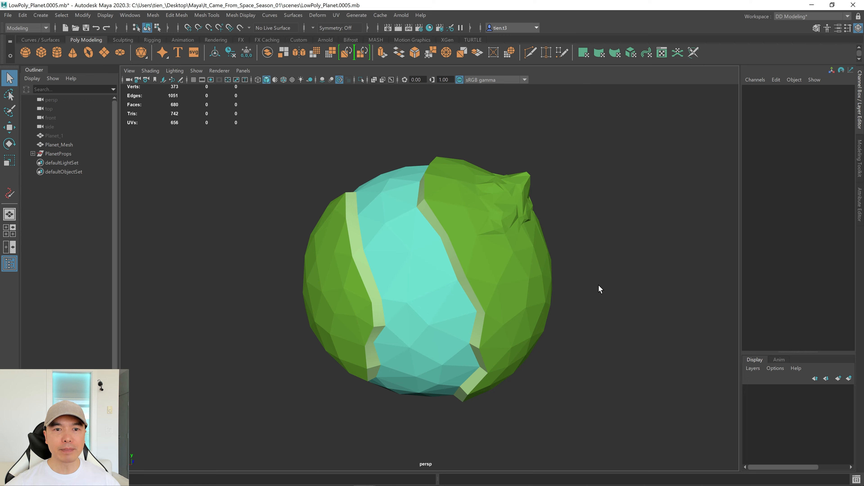
mouse_move(544, 295)
alt+mouse_down()
mouse_move(557, 294)
mouse_move(542, 302)
mouse_move(552, 298)
alt+mouse_up()
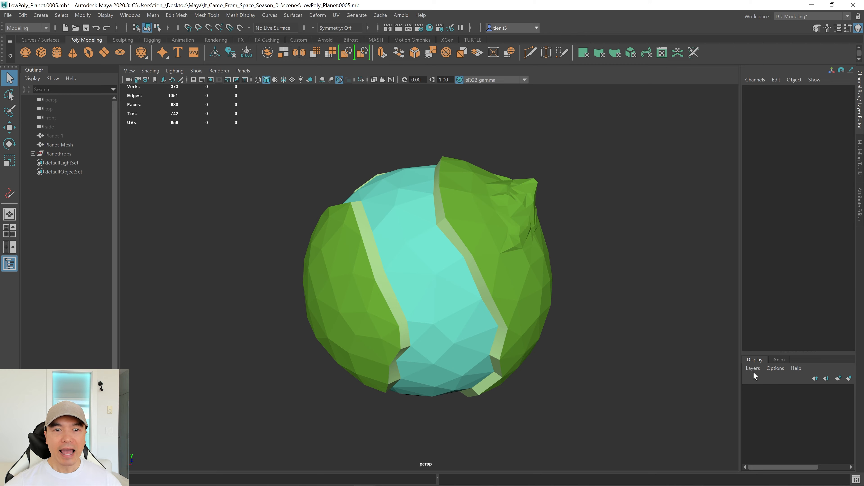
alt+right_drag(702, 360, 631, 342)
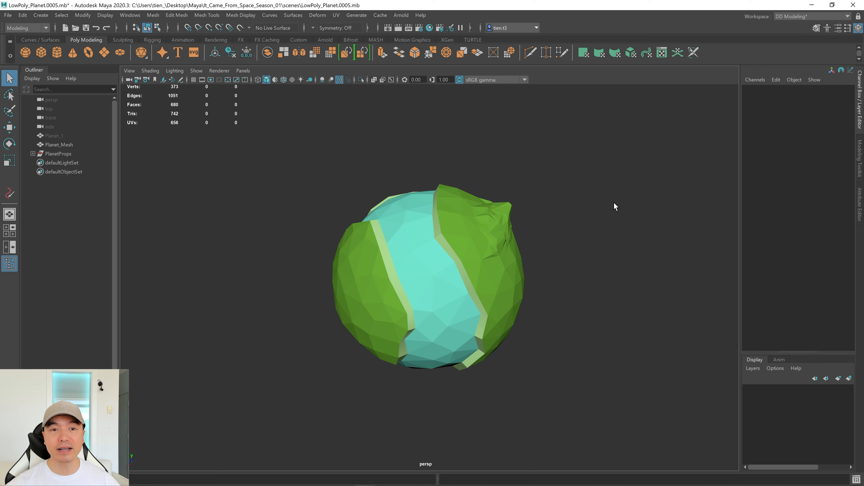
alt+drag(614, 203, 612, 206)
alt+right_drag(612, 206, 564, 213)
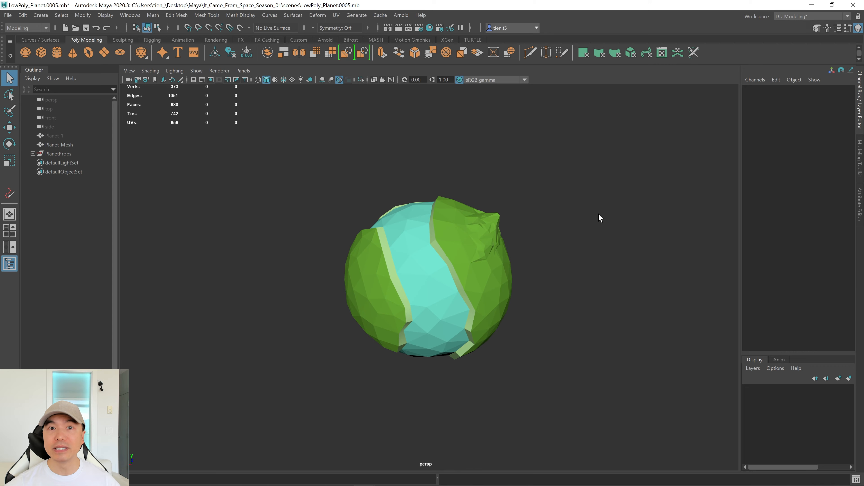
alt+drag(544, 240, 507, 249)
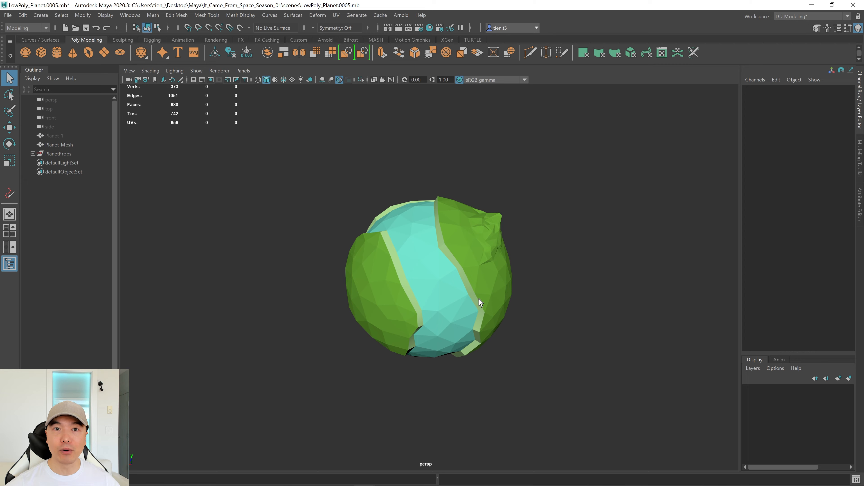
alt+drag(479, 299, 456, 292)
alt+right_drag(456, 293, 591, 310)
alt+drag(453, 310, 498, 318)
Change the planet's green land material, lambert2, to a dusty pink with hue 332.312, saturation 0.430 and value 0.504
click(487, 261)
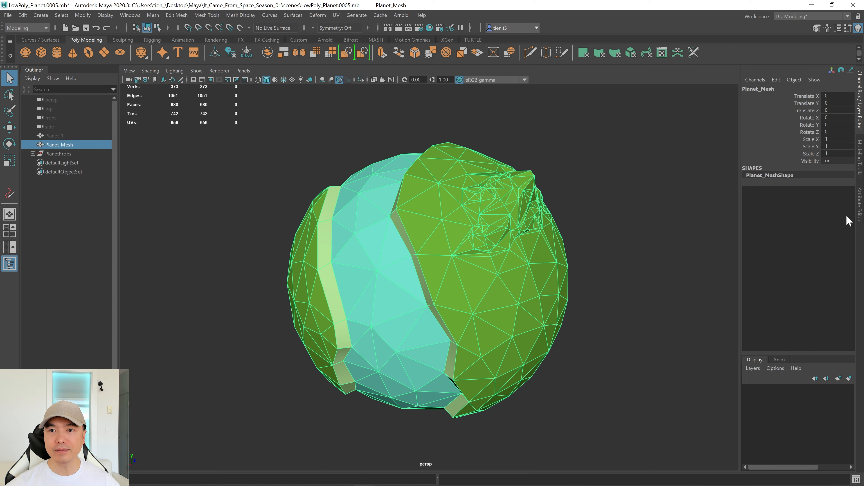
click(860, 205)
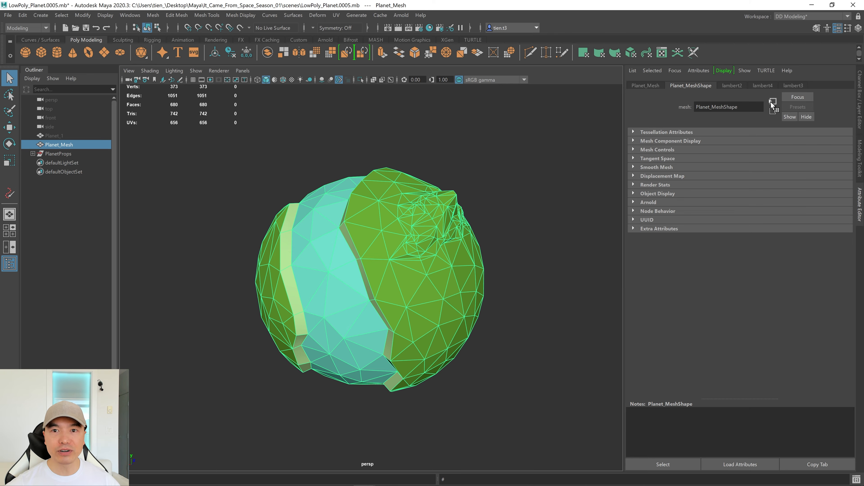
click(735, 86)
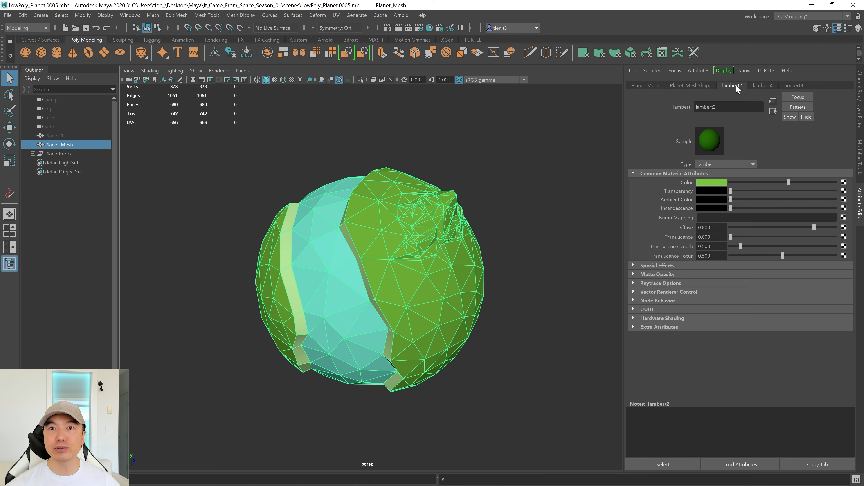
click(710, 183)
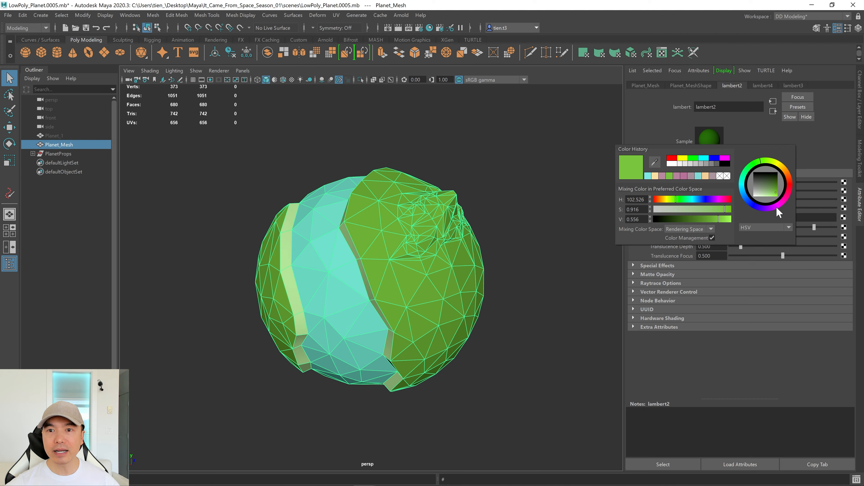
mouse_move(776, 207)
mouse_down()
mouse_move(788, 197)
mouse_move(766, 194)
mouse_up()
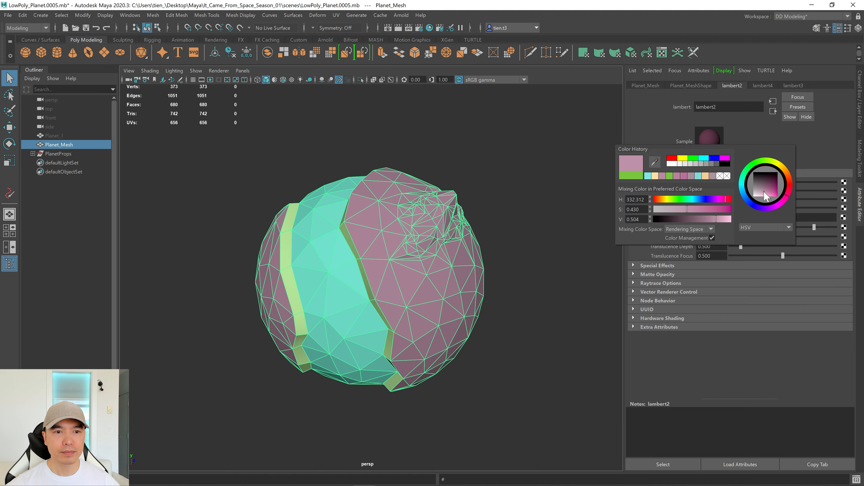
Change the land's edge-strip material, lambert3, to a sandy colour with hue 38.435, saturation 0.598 and value 0.900
alt+drag(442, 255, 460, 262)
alt+right_drag(461, 262, 541, 267)
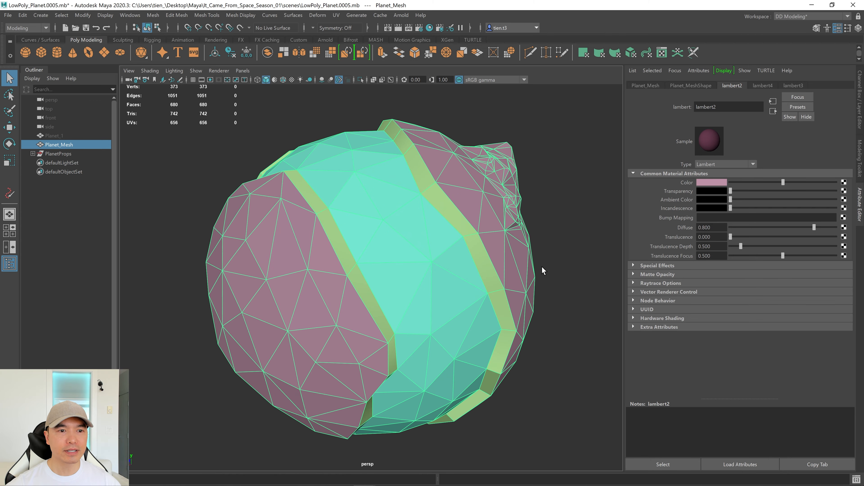
alt+drag(541, 267, 530, 266)
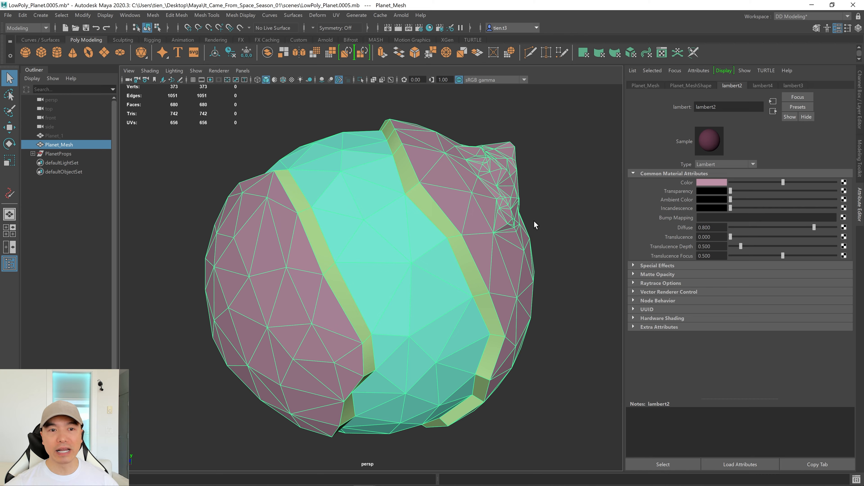
click(796, 85)
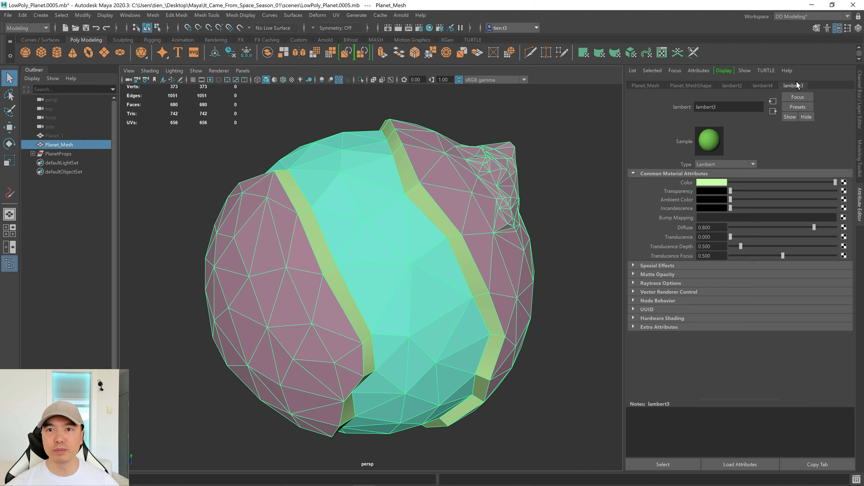
click(715, 183)
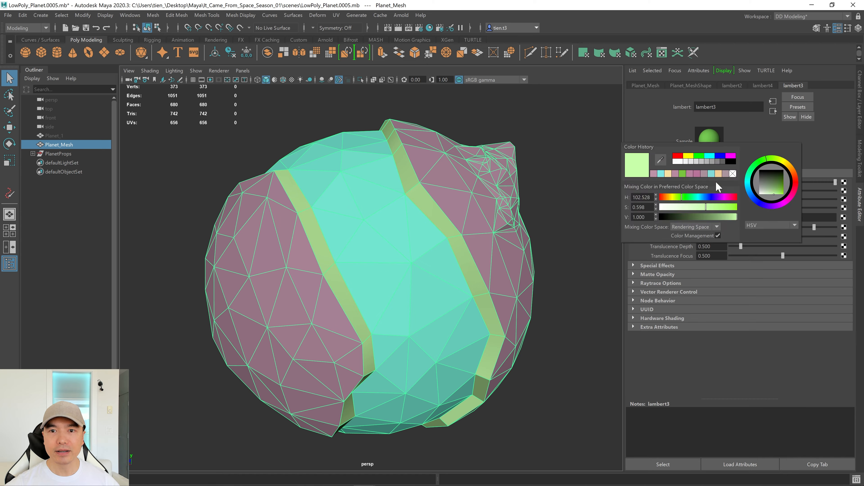
drag(792, 164, 793, 164)
click(735, 218)
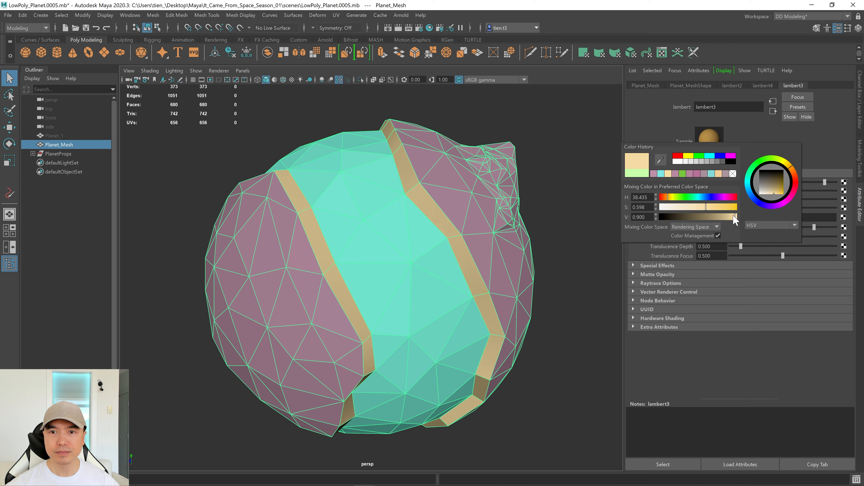
Change the water material, lambert4, to a slightly darker cyan with hue 184.242 and saturation 0.814, then deselect the planet and hide the Attribute Editor
scroll(602, 195, down, 2)
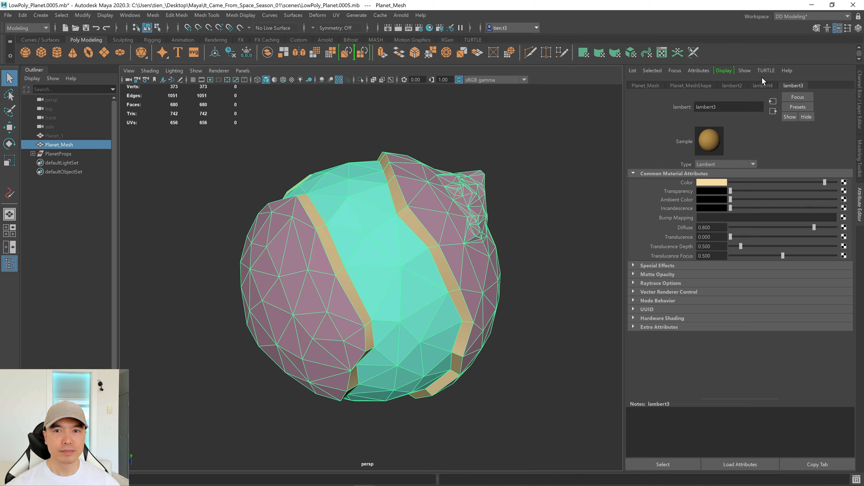
click(761, 85)
click(711, 181)
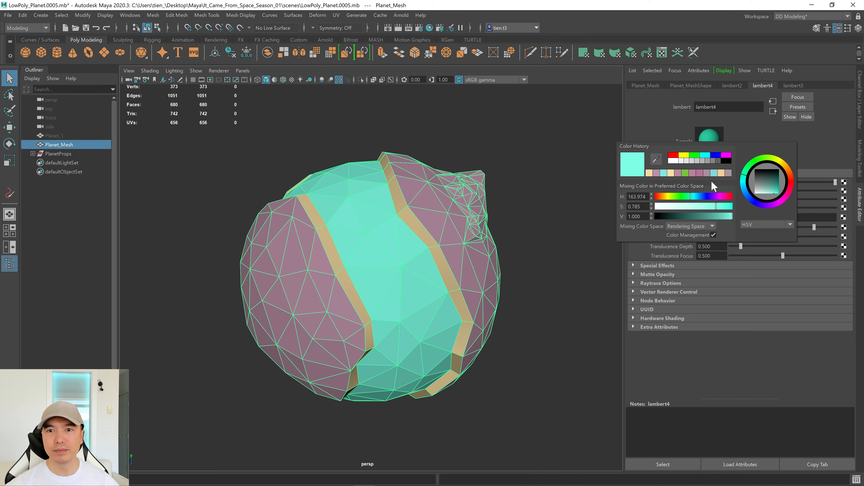
drag(750, 178, 746, 185)
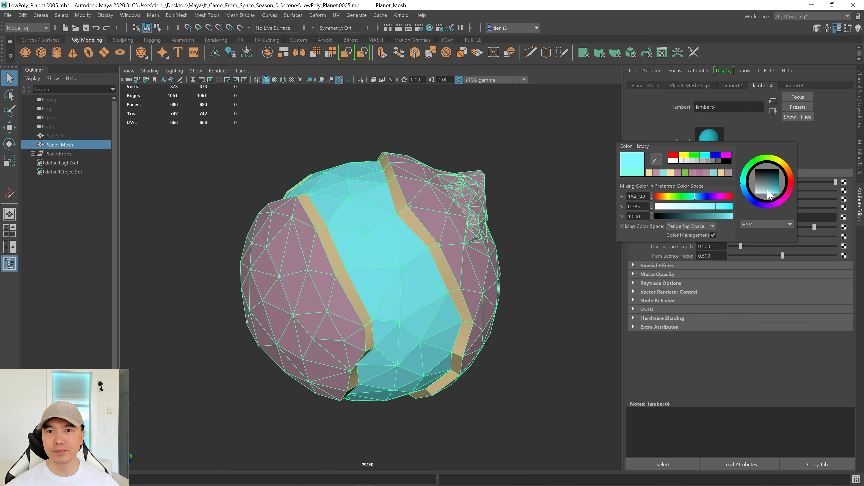
click(718, 206)
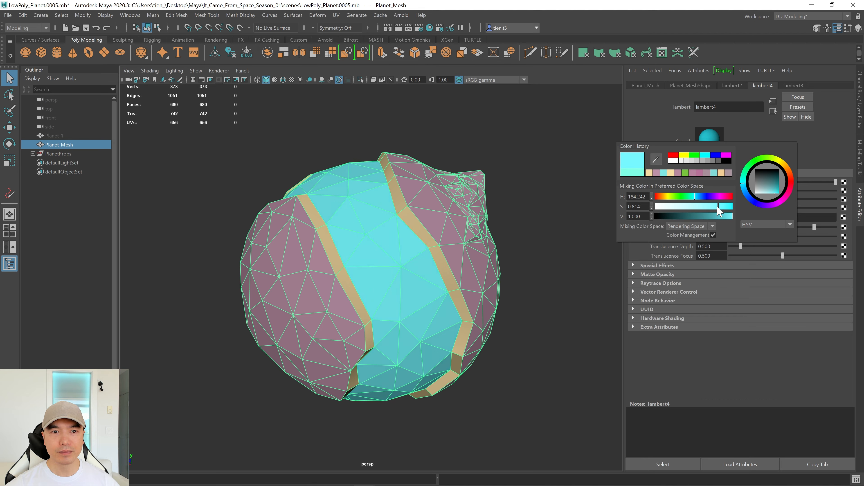
drag(731, 216, 728, 216)
click(485, 150)
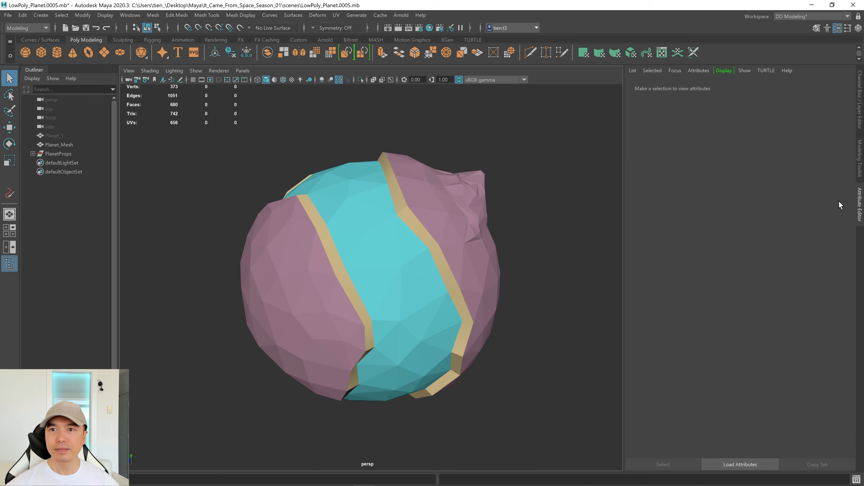
click(856, 206)
Check in the Plug-in Manager that MASH.mll is set to Loaded and Auto load, and close the manager
scroll(443, 225, down, 3)
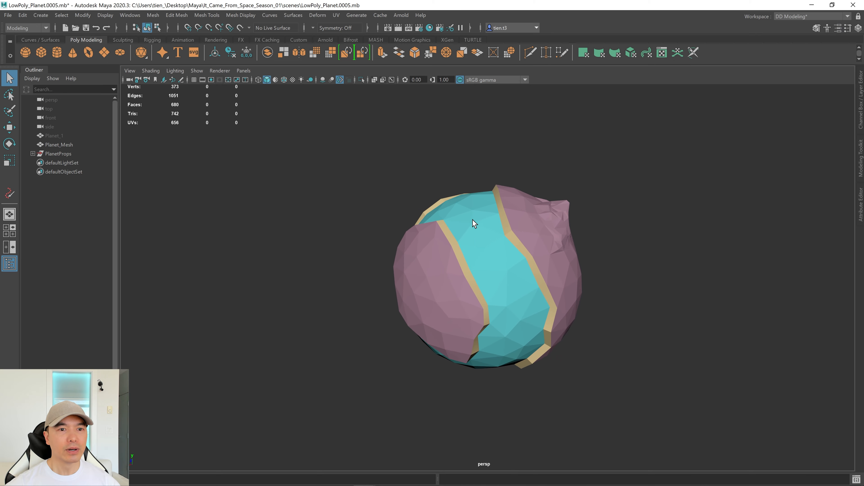
alt+drag(472, 220, 449, 243)
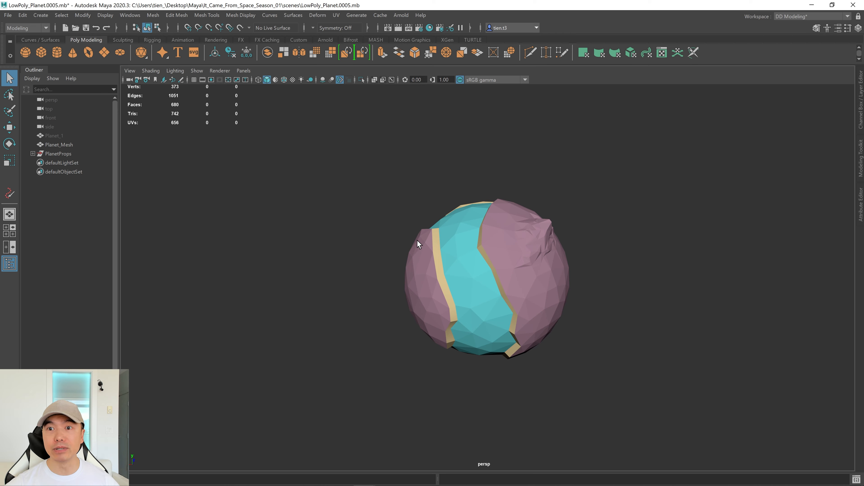
click(131, 15)
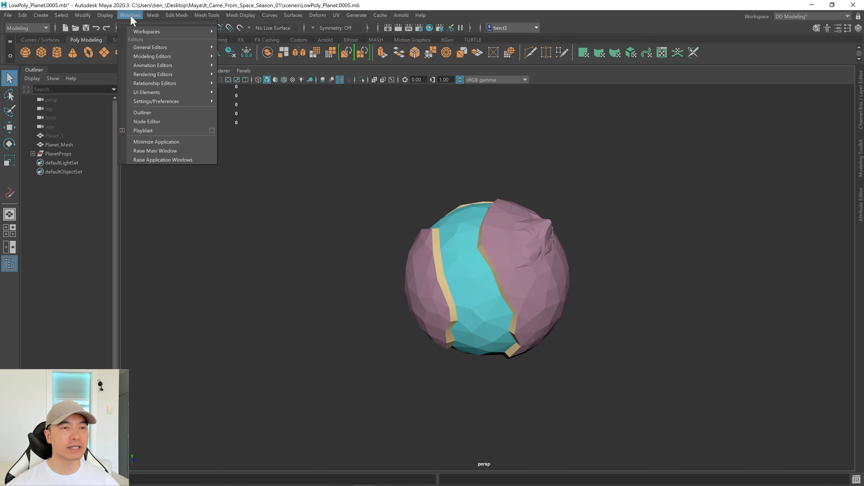
mouse_move(166, 100)
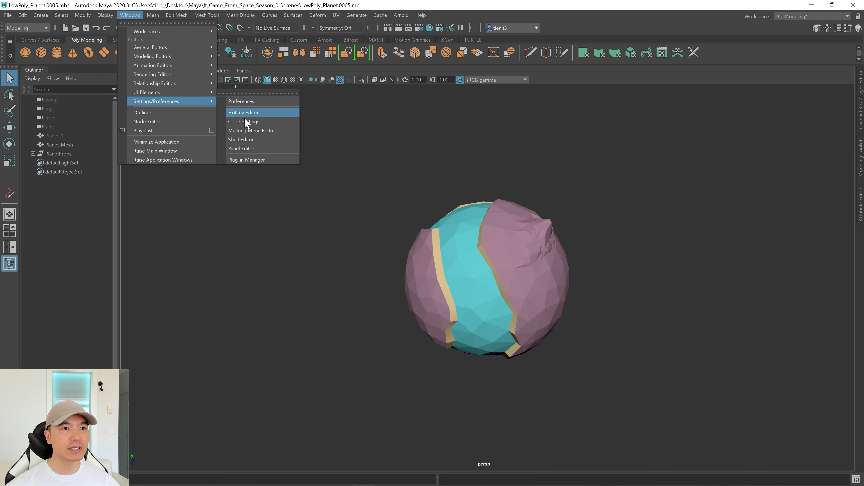
click(257, 159)
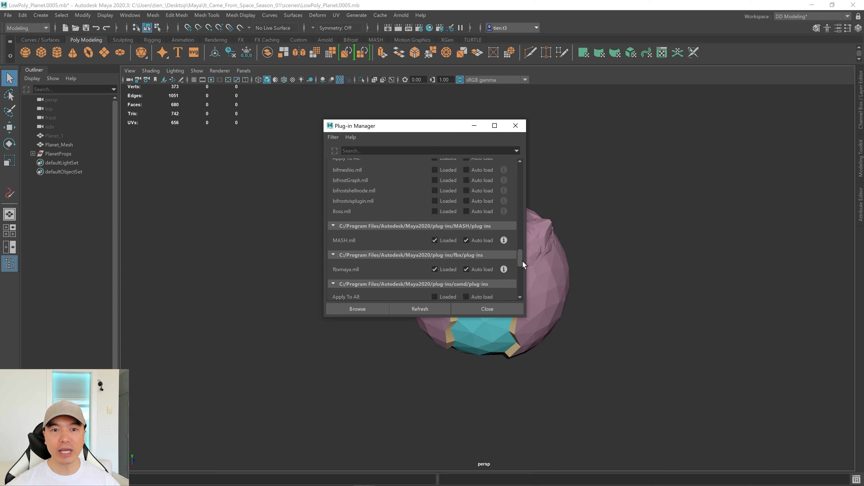
mouse_move(520, 261)
mouse_down()
mouse_move(532, 158)
mouse_move(521, 183)
mouse_move(520, 252)
mouse_up()
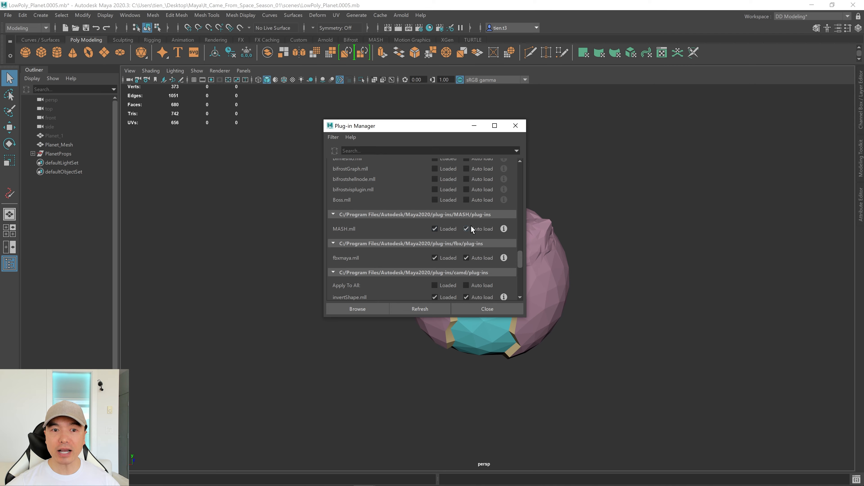
click(497, 310)
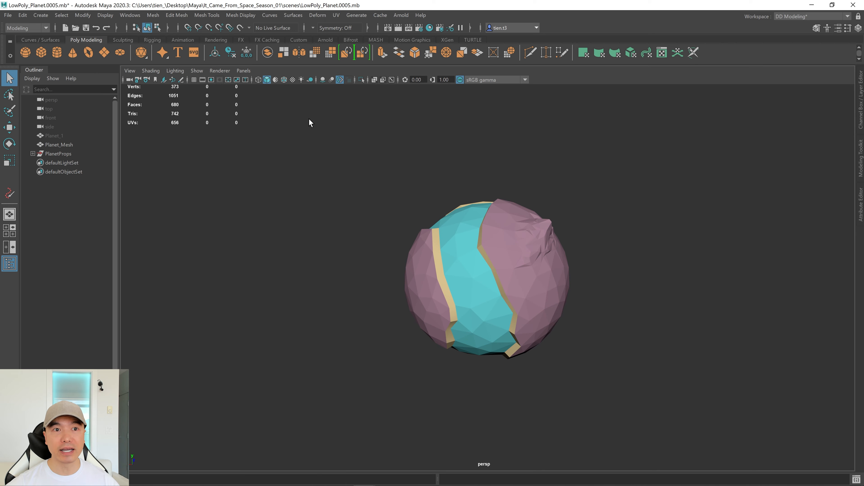
Display the MASH shelf, look at the FX menu set for the MASH menu, and return to the Modeling menu set
click(376, 40)
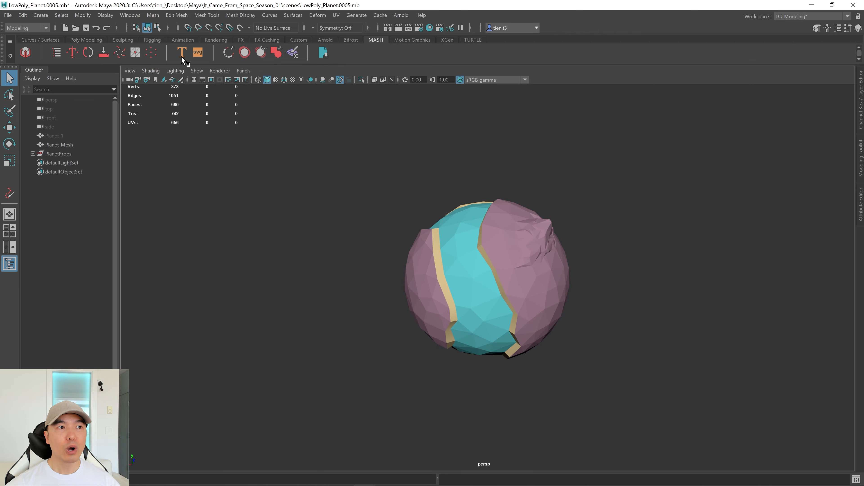
click(46, 27)
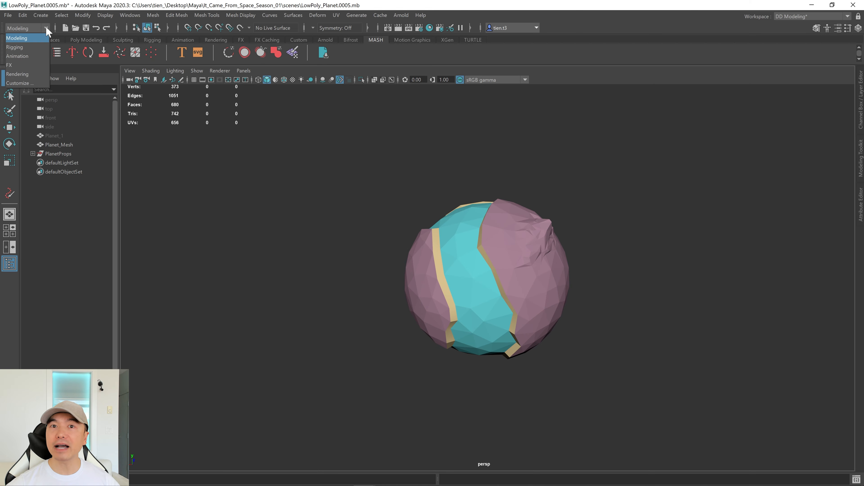
click(20, 63)
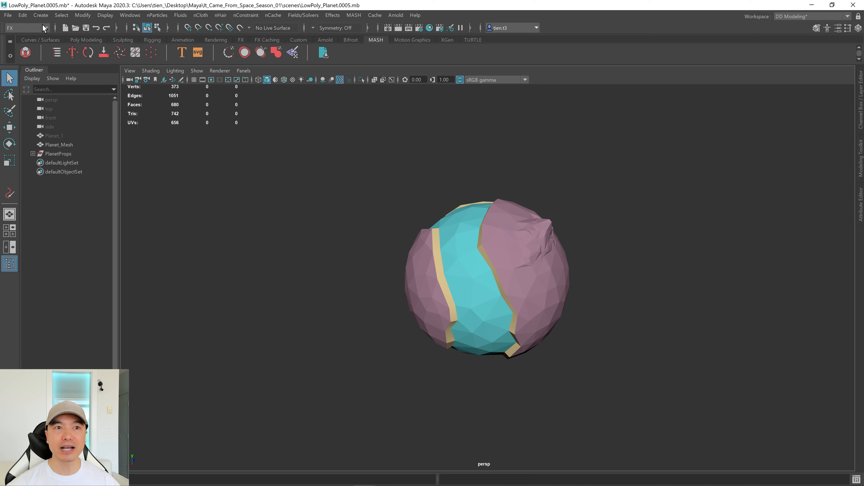
click(34, 28)
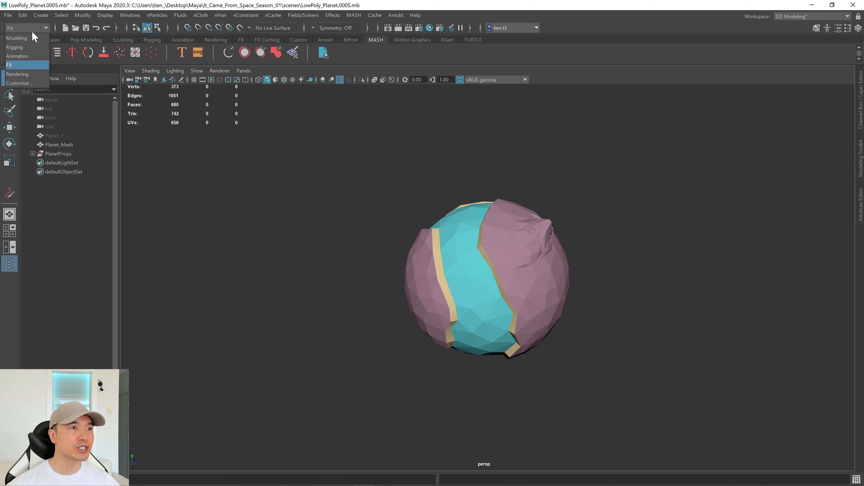
click(23, 38)
Expand the PlanetProps group to list its props, and hide Planet_Mesh in the viewport
scroll(580, 287, up, 3)
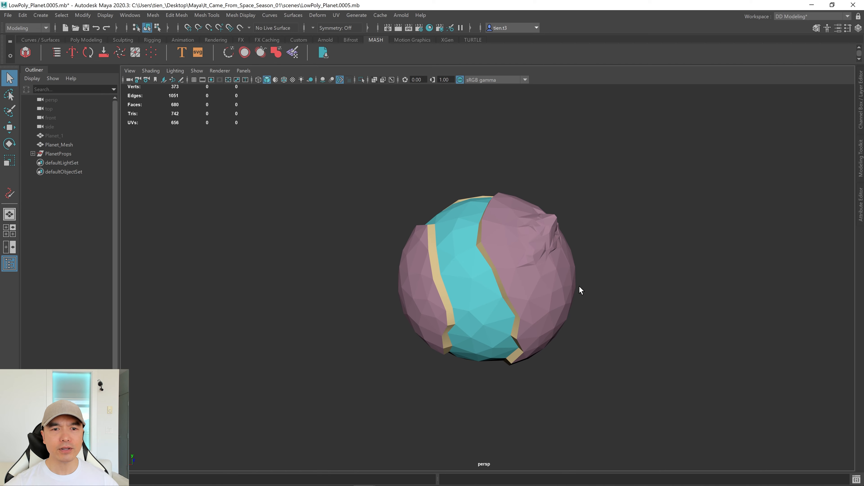
alt+drag(580, 286, 603, 288)
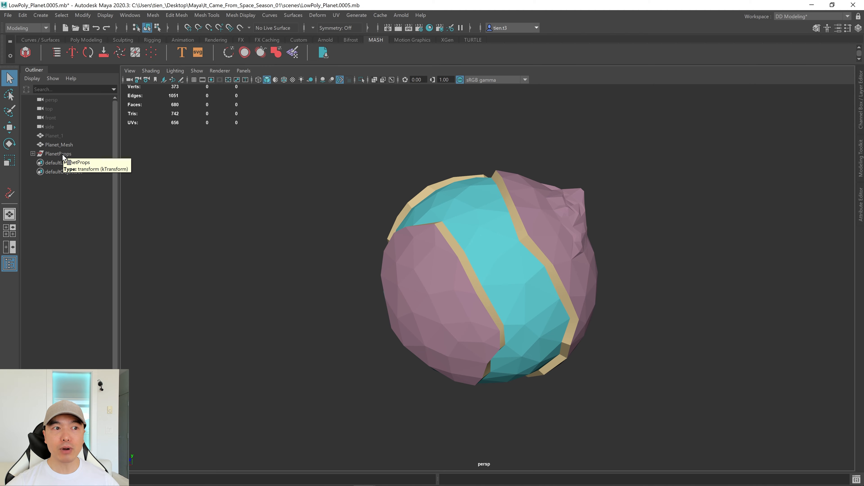
click(32, 154)
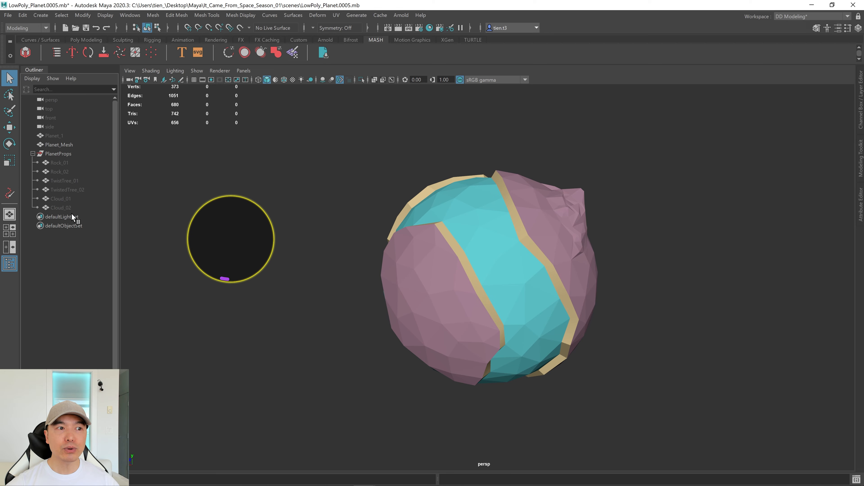
click(485, 238)
key(h)
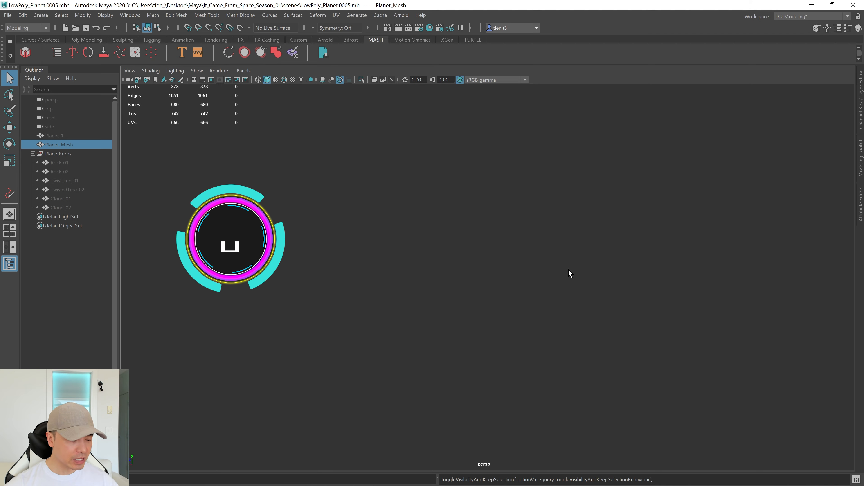
Unhide Rock_01, turn on the viewport grid and frame the rock
click(59, 162)
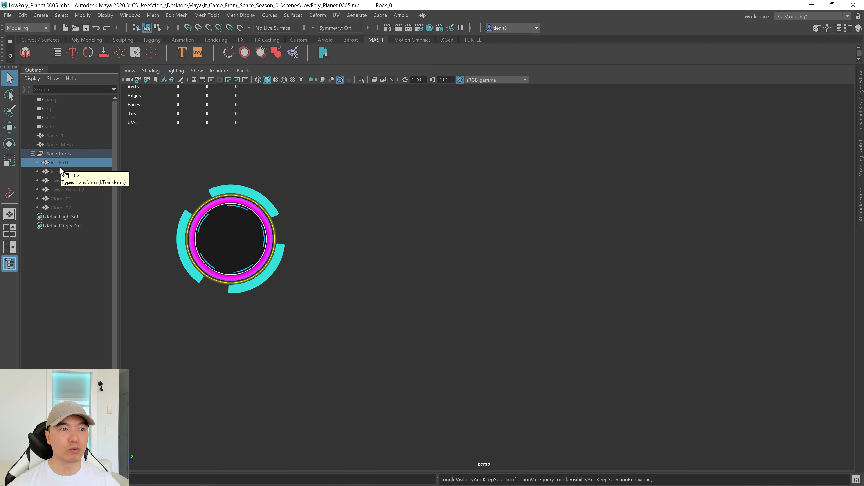
click(194, 80)
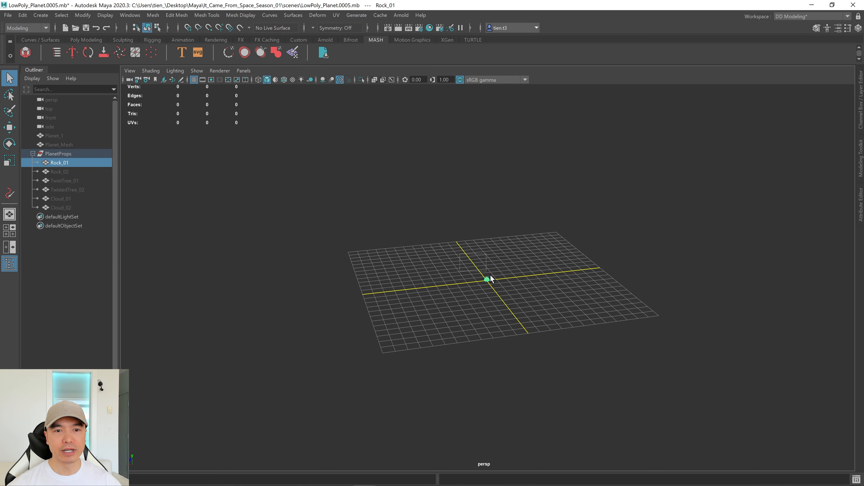
key(f)
scroll(472, 310, down, 5)
Examine Rock_01's shape and its placement at the grid origin from several angles, and hide it again
alt+drag(444, 305, 533, 325)
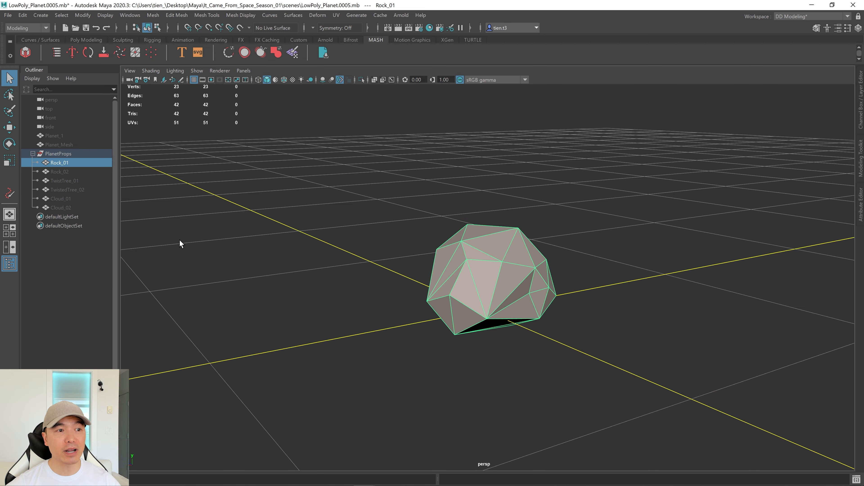
alt+drag(436, 297, 579, 315)
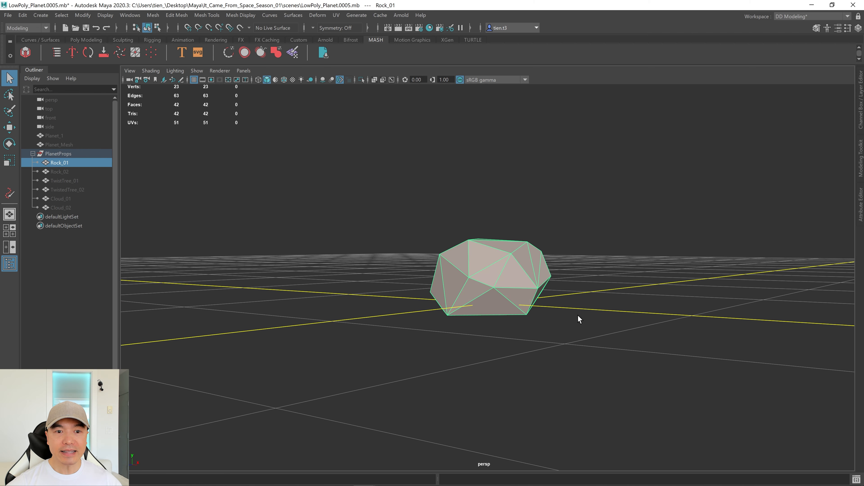
alt+drag(492, 317, 521, 320)
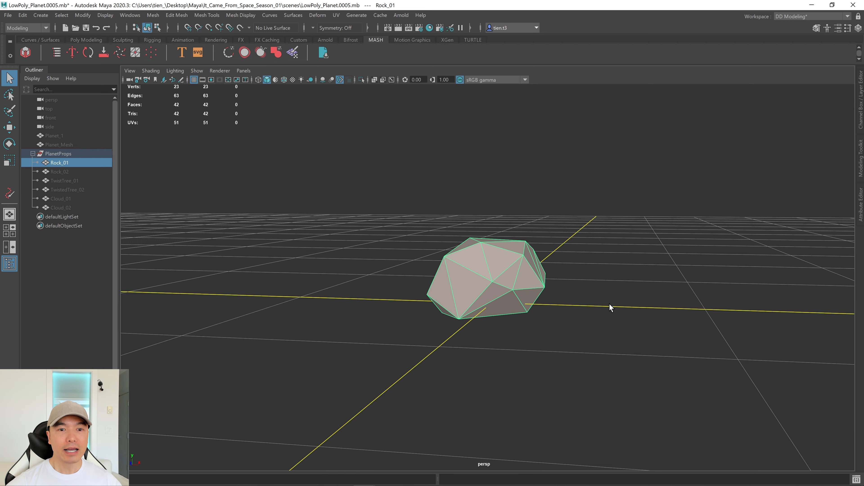
alt+drag(610, 305, 542, 310)
key(h)
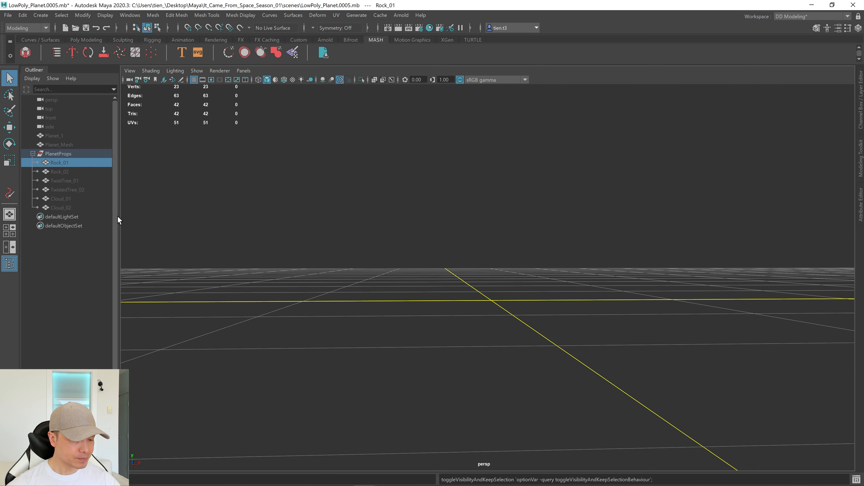
Briefly unhide Rock_02 to preview it, and hide it again
click(72, 173)
key(h)
key(h)
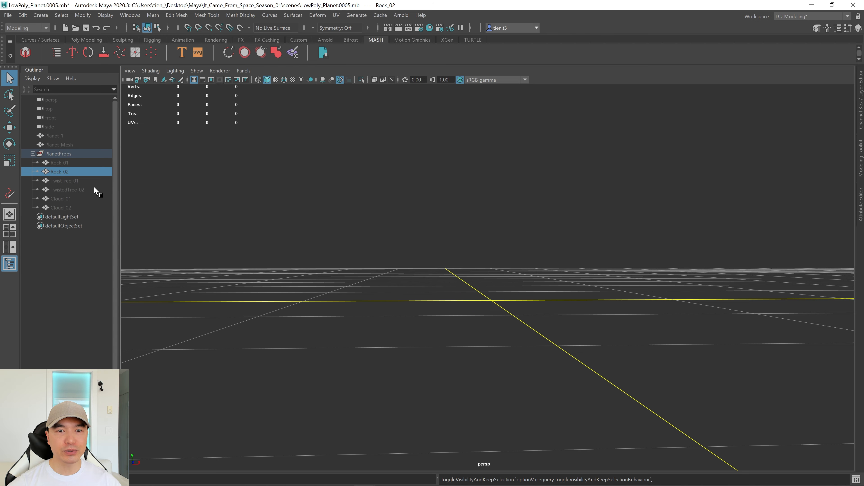
Preview TwistTree_01 and TwistedTree_02 one after the other, hiding each tree again after viewing
click(84, 181)
key(h)
key(f)
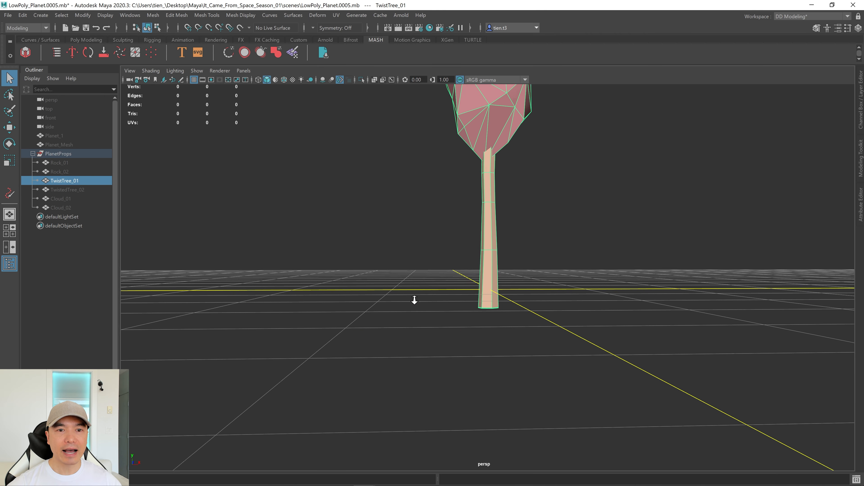
alt+drag(641, 293, 664, 306)
key(h)
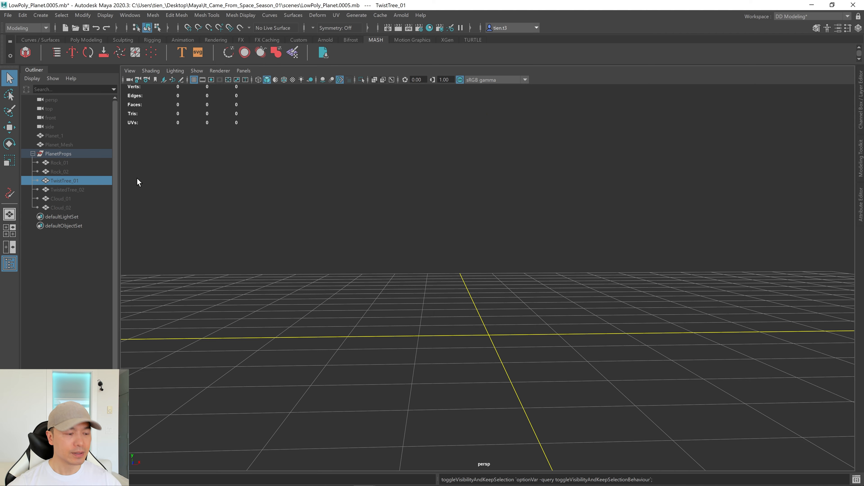
click(72, 190)
key(h)
key(h)
Unhide Cloud_01, examine it from several angles around the grid origin, and hide it again
click(69, 198)
key(h)
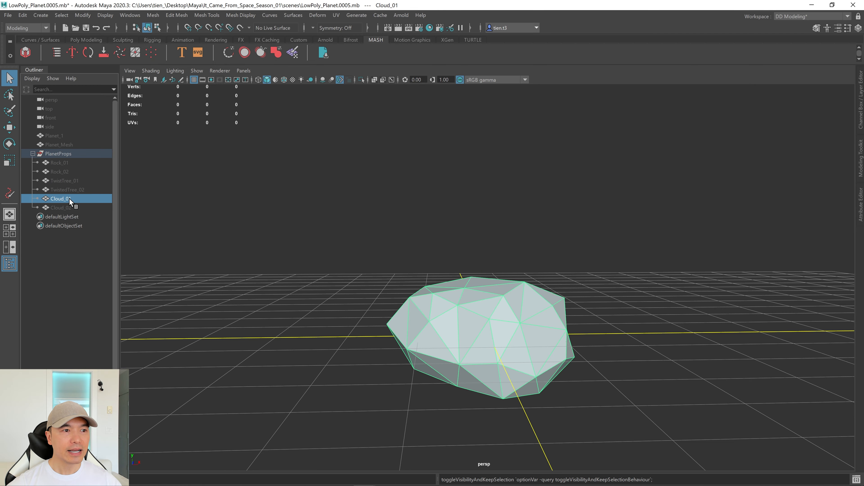
mouse_move(498, 354)
alt+right_down()
mouse_move(550, 387)
mouse_move(494, 371)
alt+right_up()
alt+drag(494, 370, 500, 300)
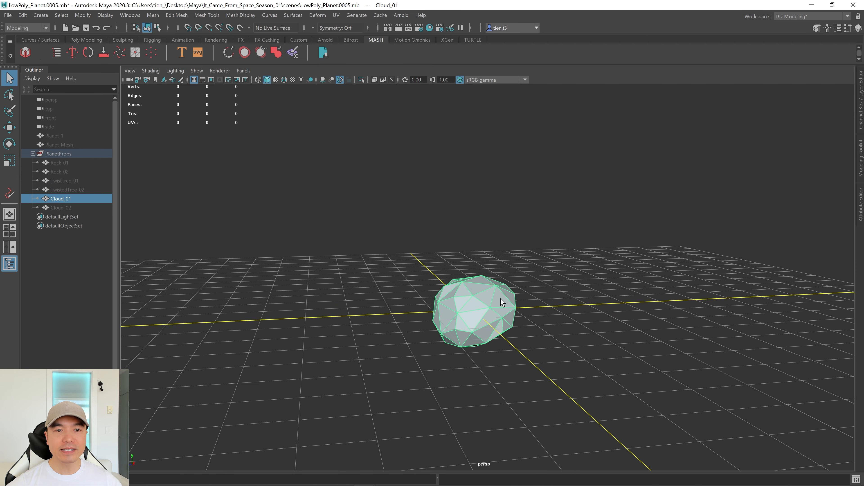
alt+drag(538, 332, 508, 333)
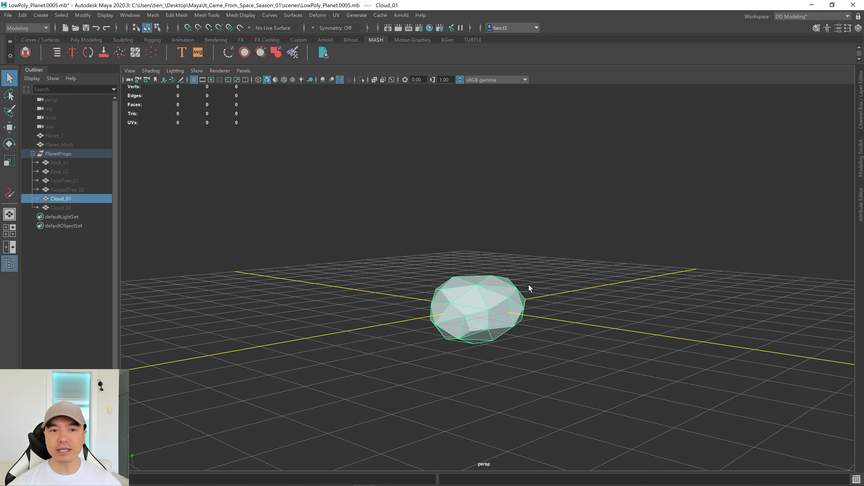
alt+drag(527, 289, 453, 281)
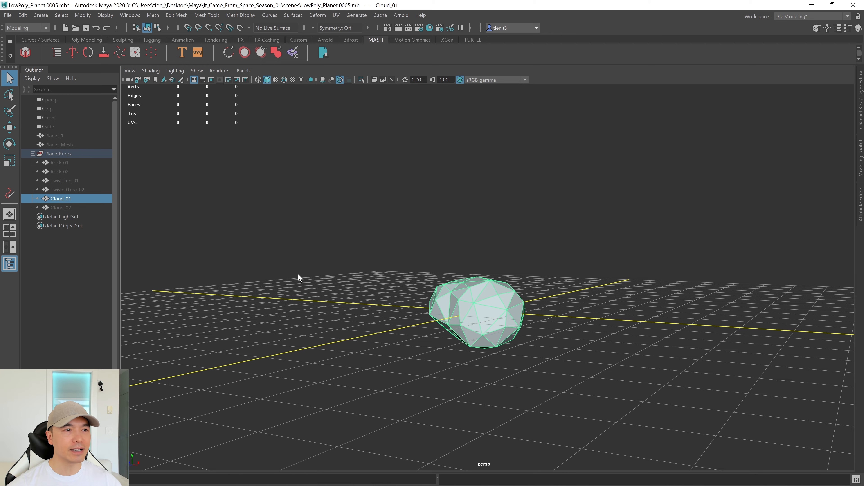
key(h)
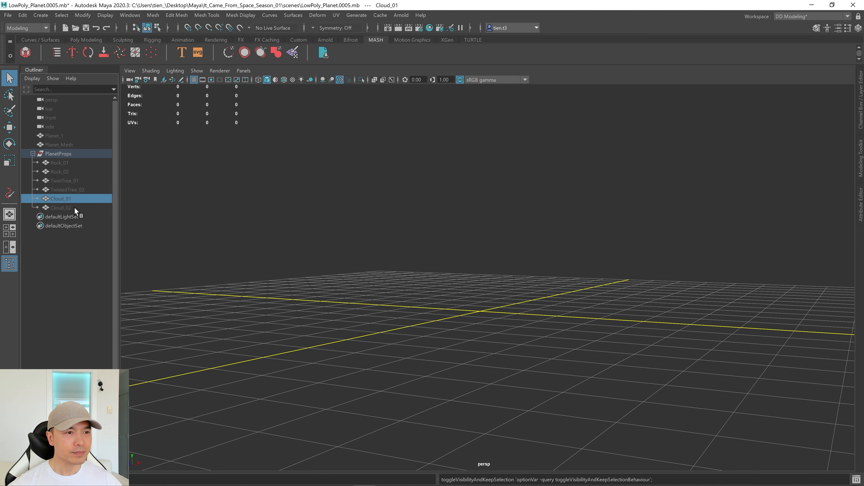
Unhide Cloud_02 to preview its shape, and hide it again
click(73, 207)
key(h)
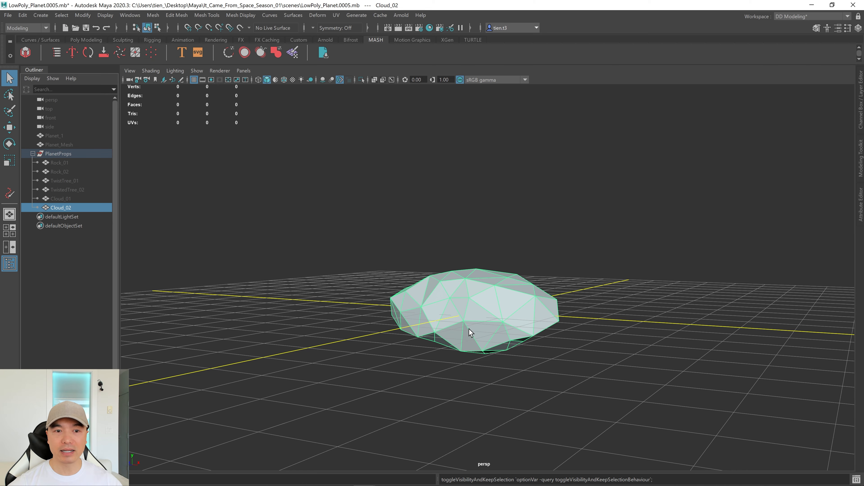
key(h)
alt+drag(496, 318, 444, 337)
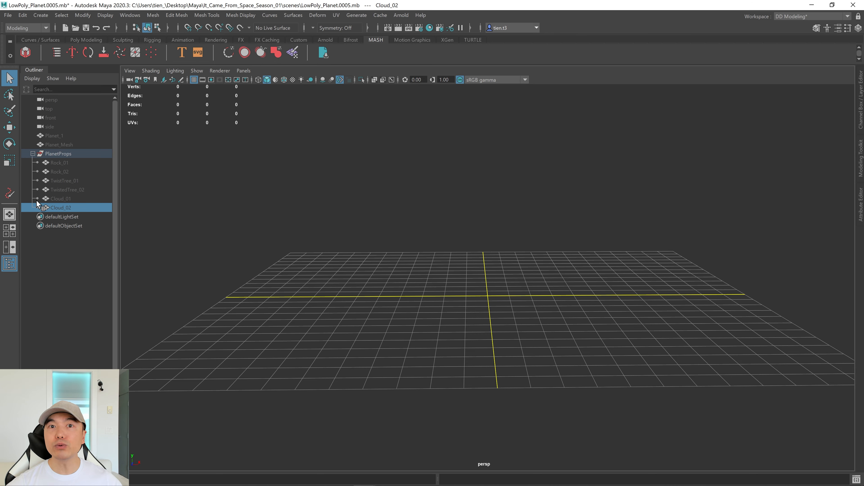
Unhide Rock_01 with the whole grid in view, and select its parent group PlanetProps
click(61, 162)
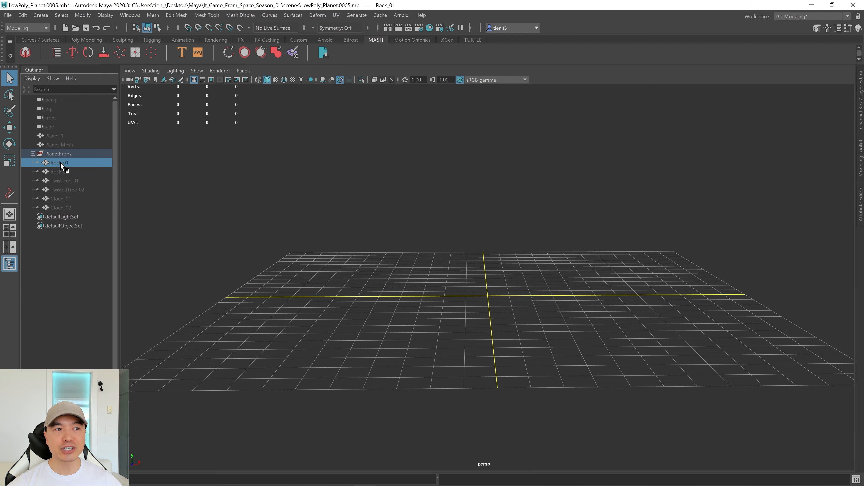
key(h)
alt+drag(402, 316, 468, 324)
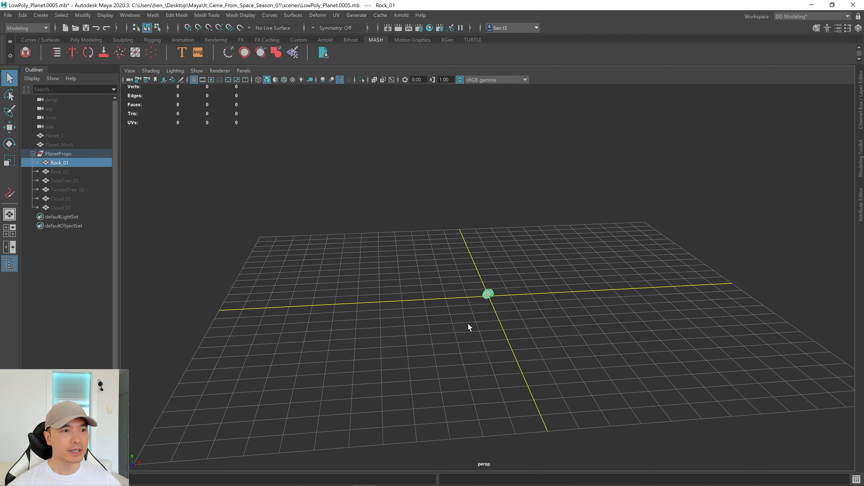
scroll(553, 366, down, 5)
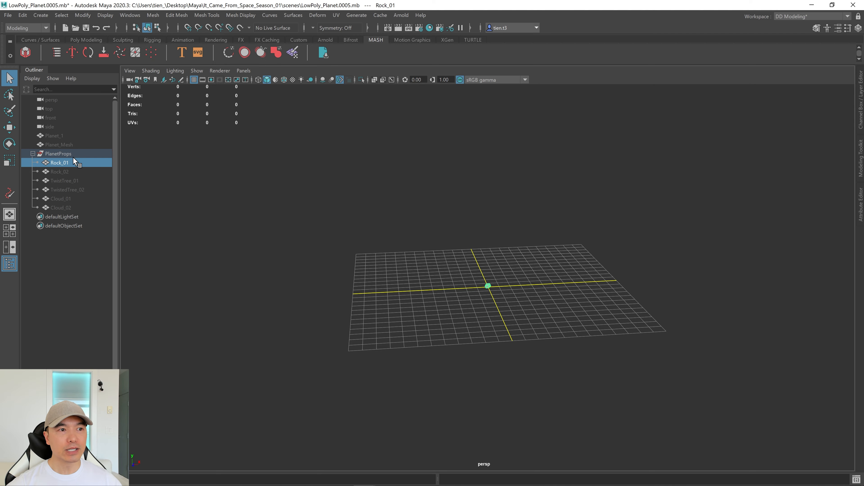
click(66, 151)
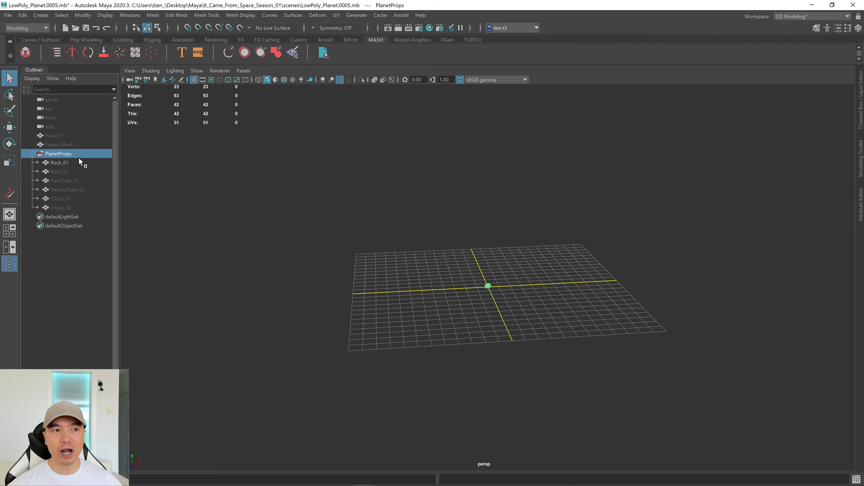
Create a MASH network from Rock_01
key(w)
alt+drag(582, 319, 245, 250)
alt+drag(513, 380, 569, 370)
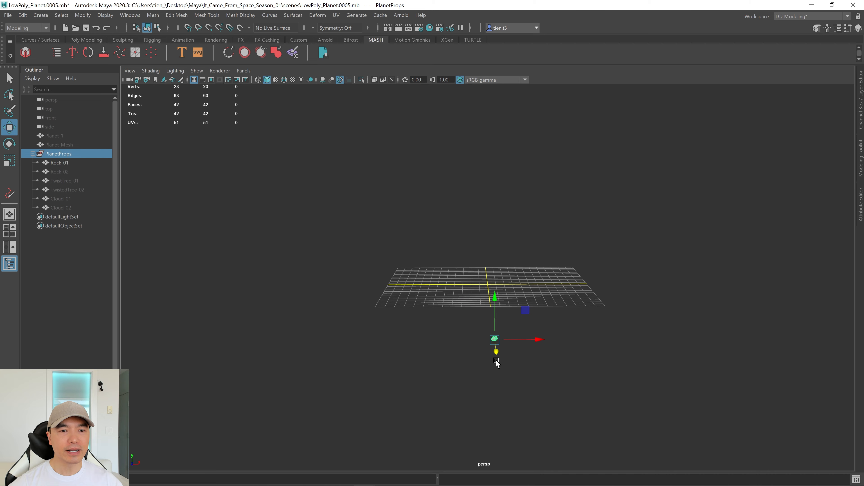
click(68, 163)
alt+drag(578, 301, 573, 337)
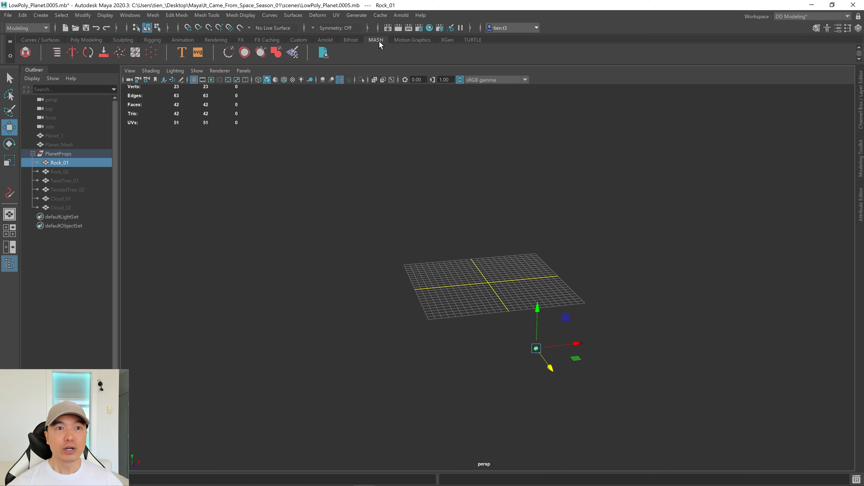
click(27, 53)
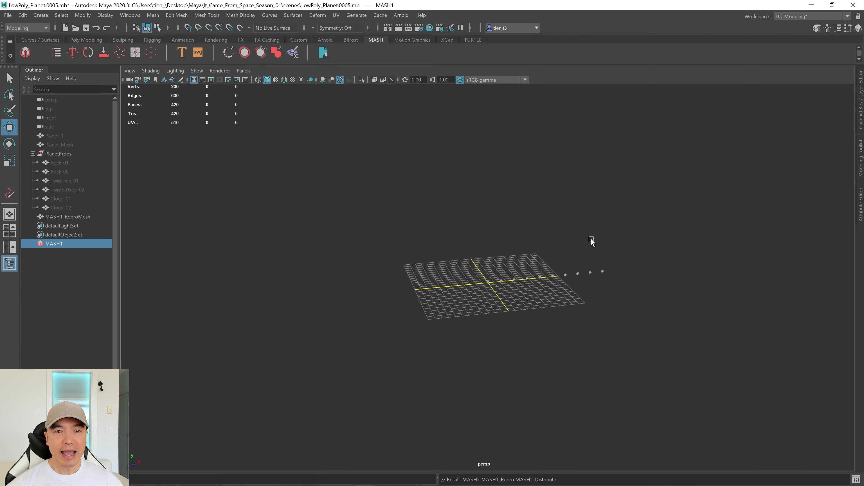
Examine the row of duplicated rocks, then select MASH1_ReproMesh and the MASH1 node in turn
alt+middle_drag(592, 242, 459, 243)
alt+right_drag(459, 242, 656, 259)
alt+drag(401, 253, 395, 255)
alt+right_drag(395, 255, 483, 263)
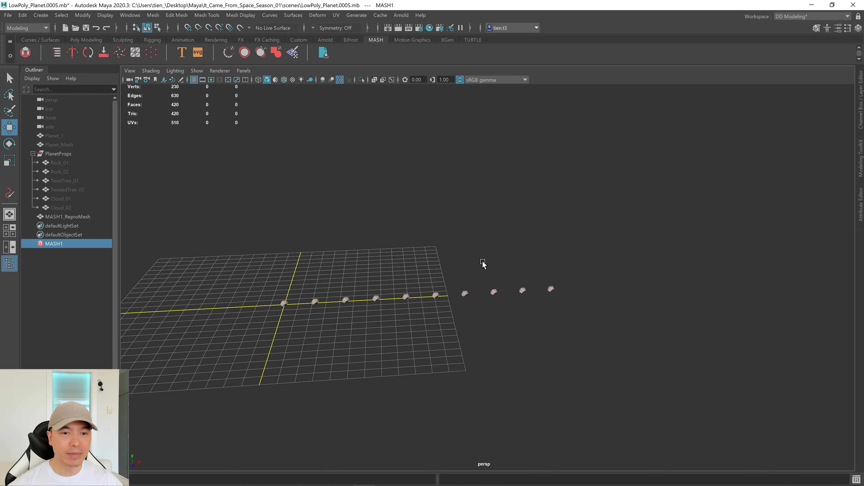
alt+drag(415, 219, 459, 266)
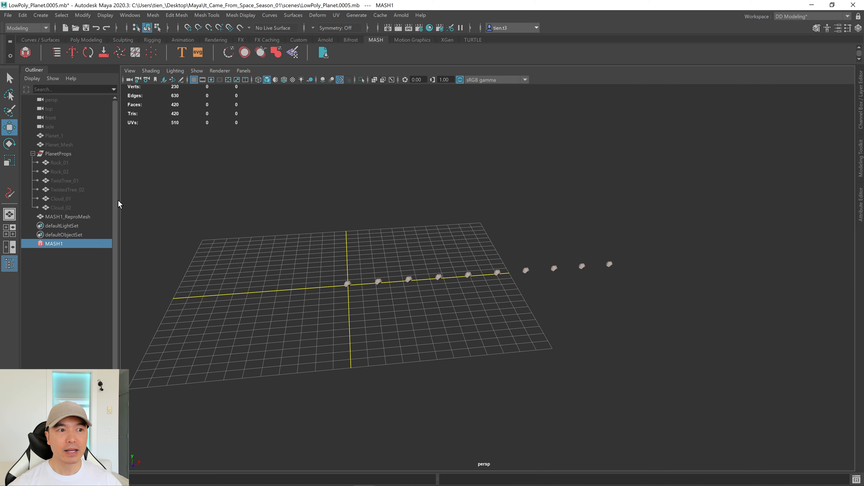
click(80, 218)
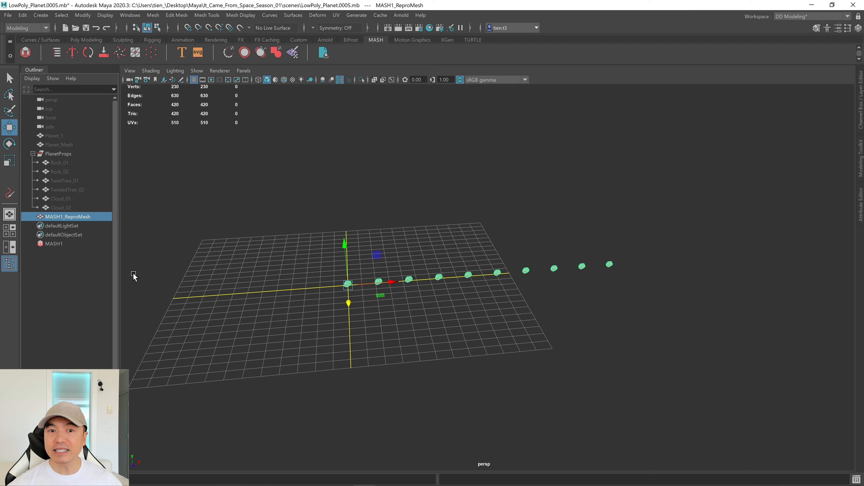
click(59, 244)
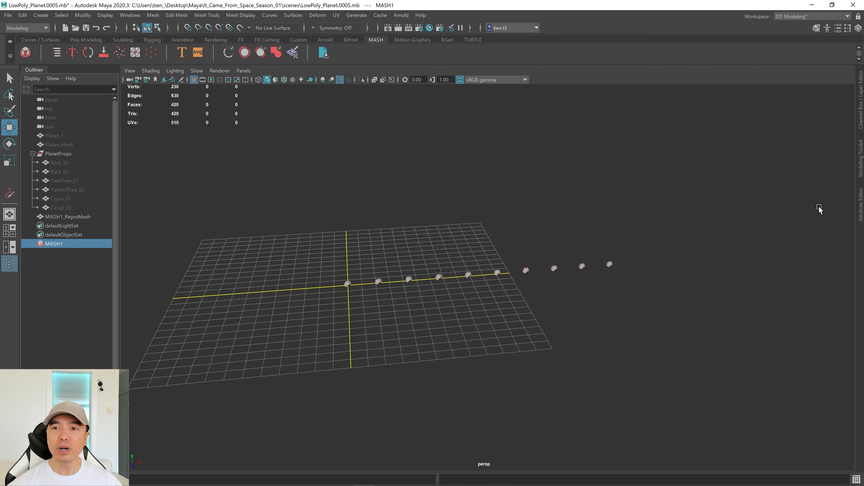
Open the MASH1 Distribute attributes, try 15 points, and set the Number of Points to 0
click(860, 213)
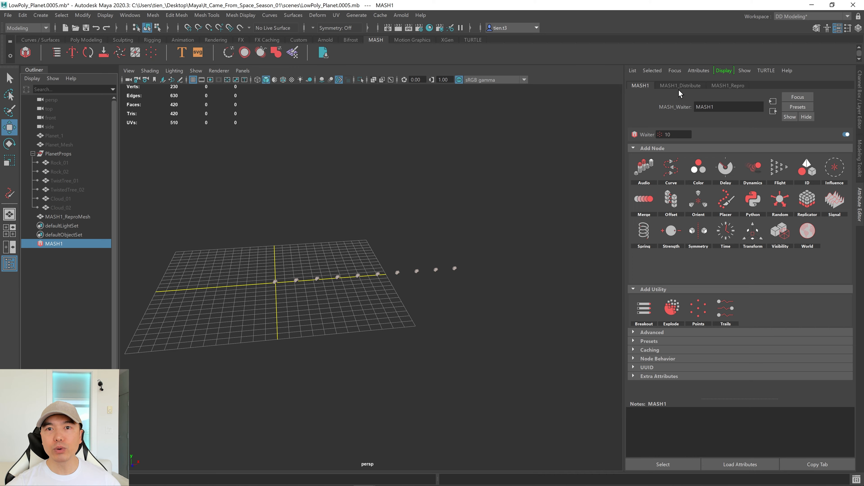
click(691, 84)
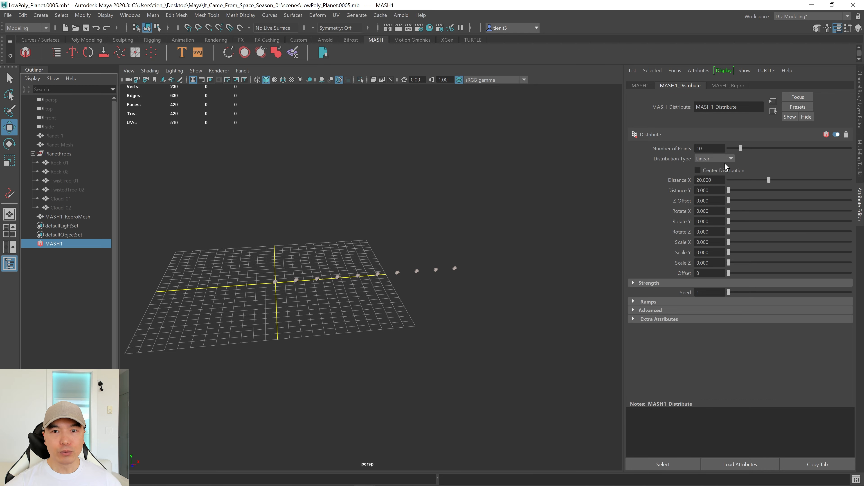
scroll(441, 222, up, 2)
scroll(424, 228, up, 3)
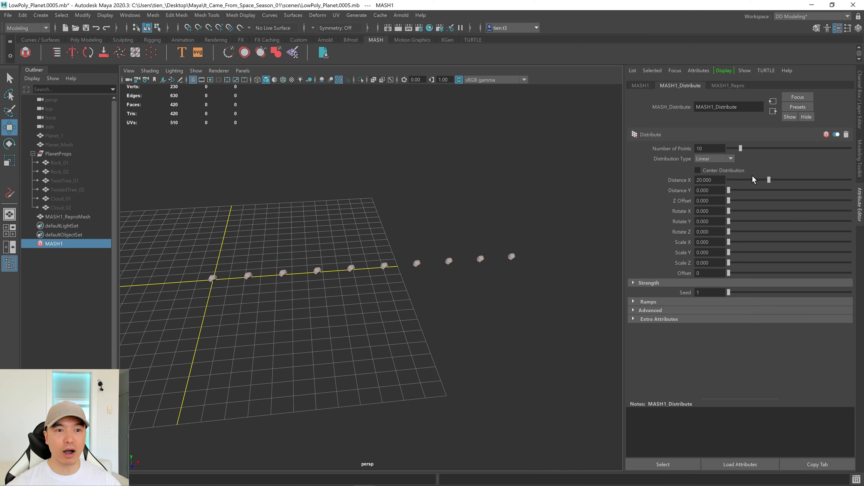
drag(741, 149, 747, 148)
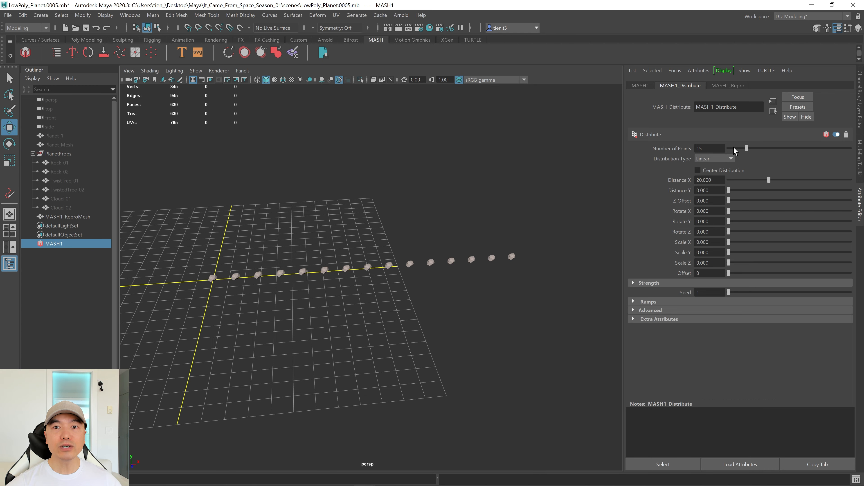
drag(747, 147, 728, 147)
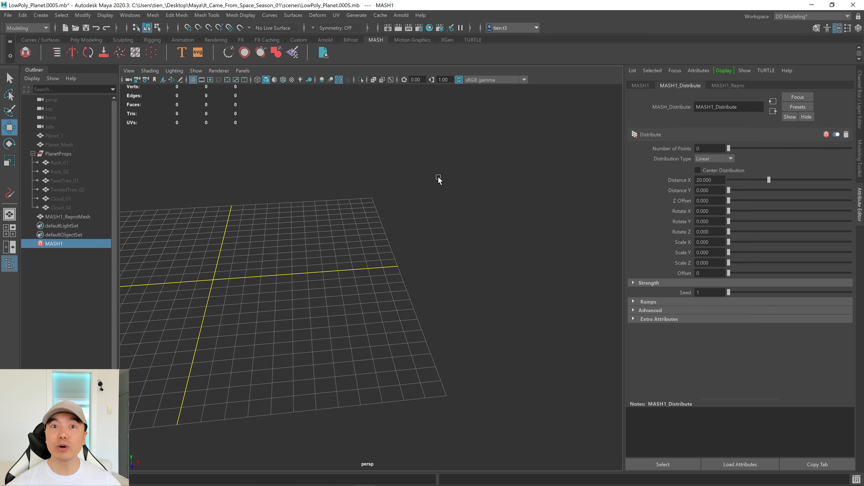
Unhide Planet_Mesh, turn off the viewport grid, and deselect the planet with it framed in view
scroll(456, 194, down, 6)
alt+drag(418, 237, 381, 236)
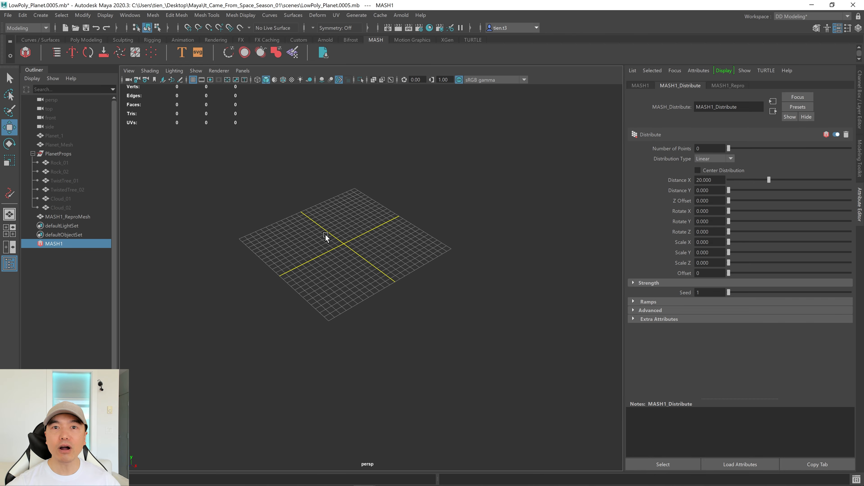
click(52, 144)
key(h)
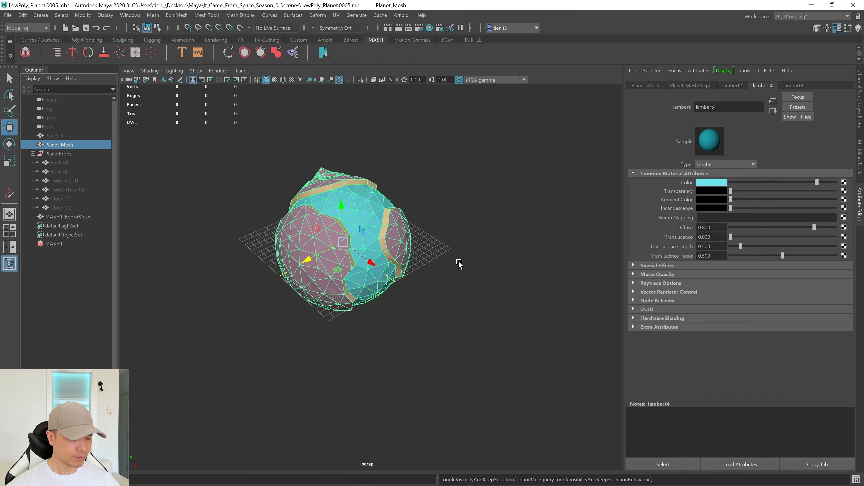
alt+drag(458, 262, 424, 269)
alt+middle_drag(424, 269, 452, 255)
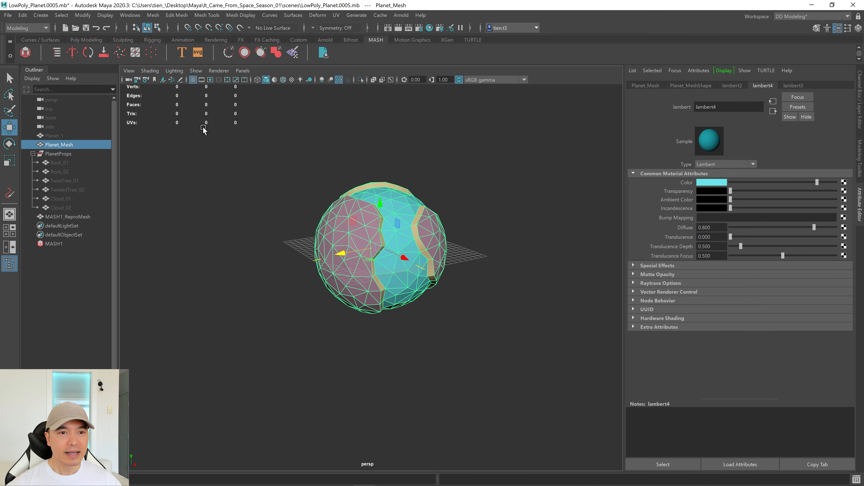
click(193, 80)
alt+right_drag(379, 261, 550, 278)
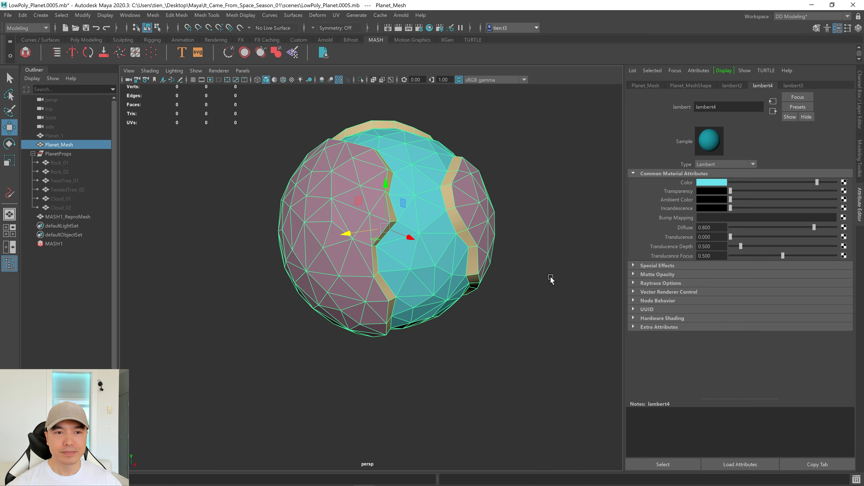
alt+middle_drag(493, 288, 434, 320)
click(496, 279)
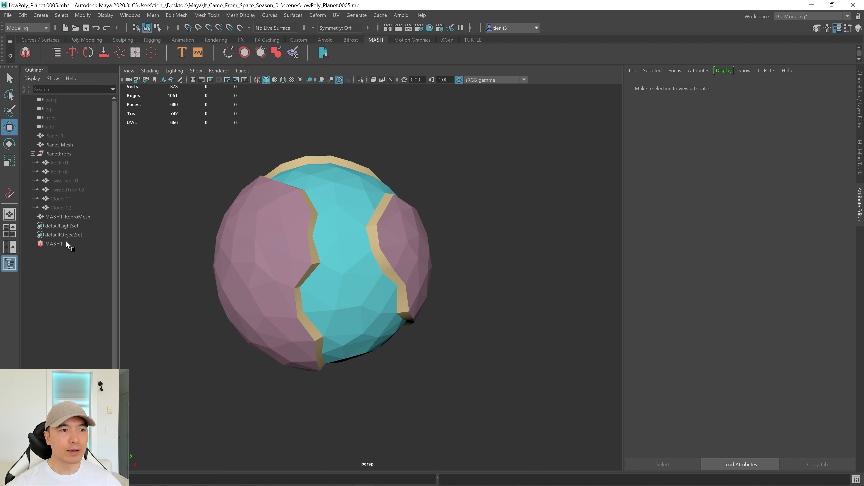
Add a Placer node to the MASH1 network and activate its Add brush
click(56, 243)
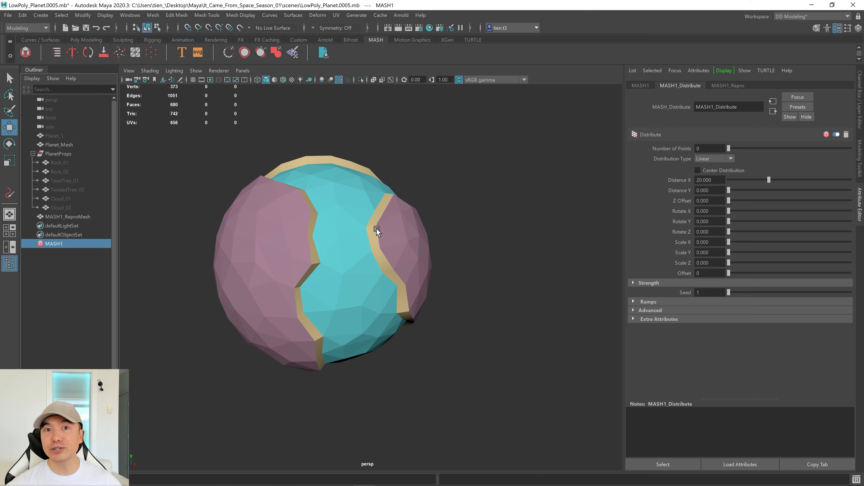
alt+drag(368, 227, 460, 221)
click(641, 85)
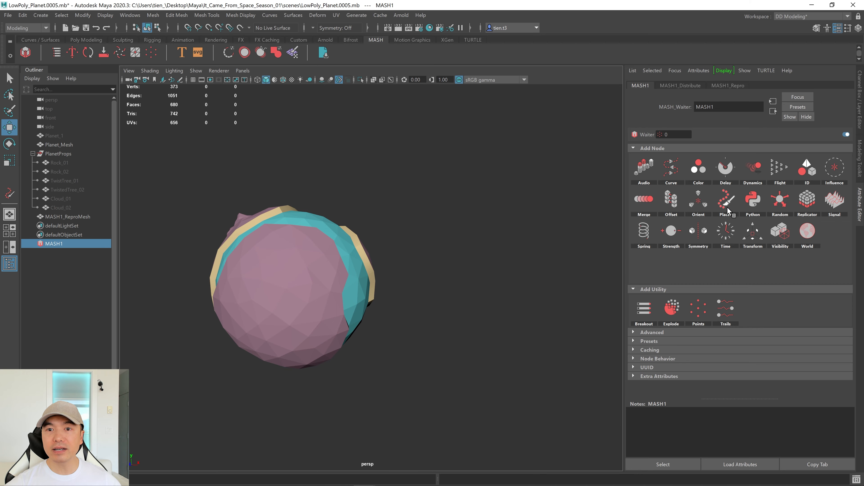
click(760, 208)
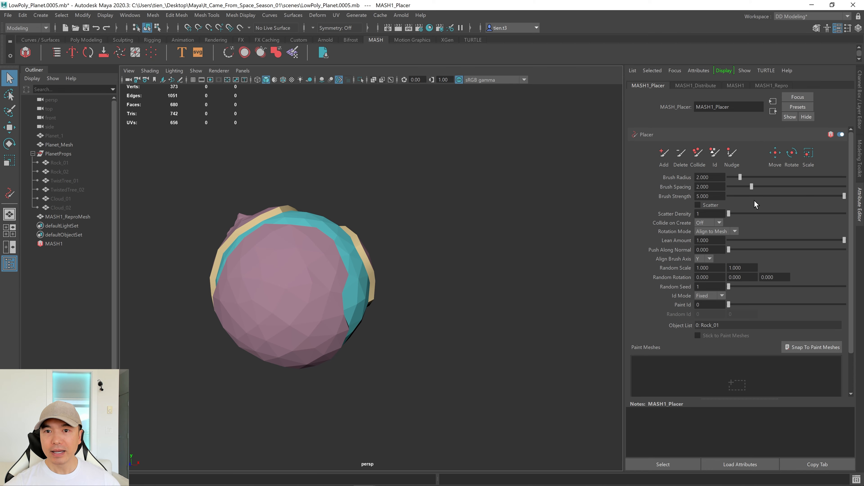
click(664, 154)
Paint Rock_01 copies across the purple landmass of the planet with the Placer's Add brush
mouse_move(483, 262)
alt+mouse_down()
mouse_move(448, 259)
mouse_move(461, 265)
mouse_move(515, 214)
mouse_move(492, 222)
alt+mouse_up()
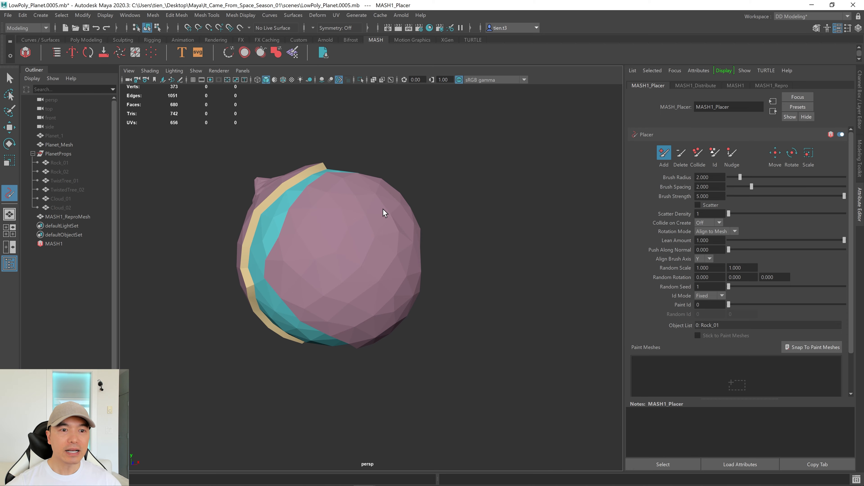
mouse_move(383, 209)
mouse_down()
mouse_move(347, 199)
mouse_move(338, 315)
mouse_move(379, 262)
mouse_move(402, 251)
mouse_move(388, 242)
mouse_move(428, 230)
mouse_move(425, 221)
mouse_up()
scroll(404, 245, up, 3)
click(429, 225)
drag(340, 203, 414, 261)
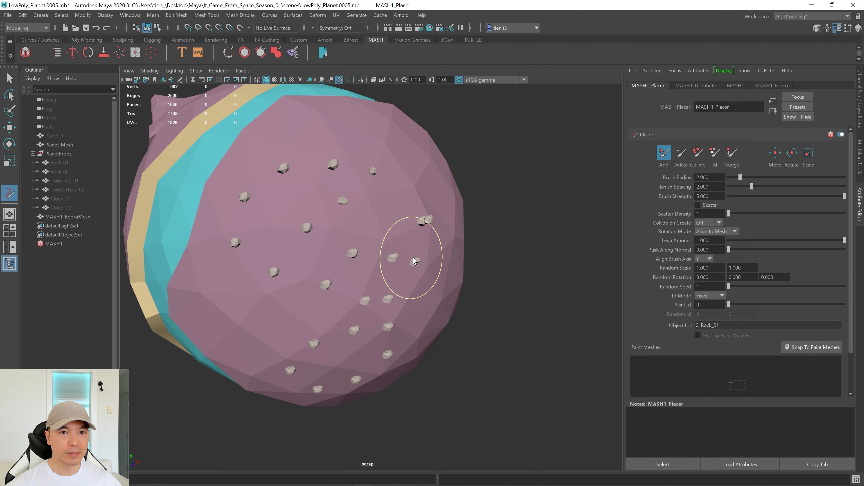
alt+drag(473, 286, 433, 291)
alt+right_drag(505, 303, 425, 299)
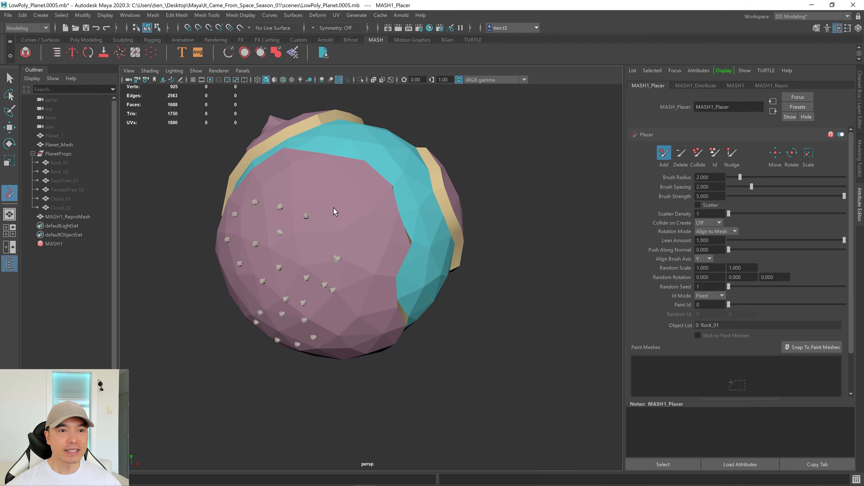
mouse_move(307, 168)
mouse_down()
mouse_move(330, 176)
mouse_move(371, 228)
mouse_move(356, 325)
mouse_move(418, 270)
mouse_up()
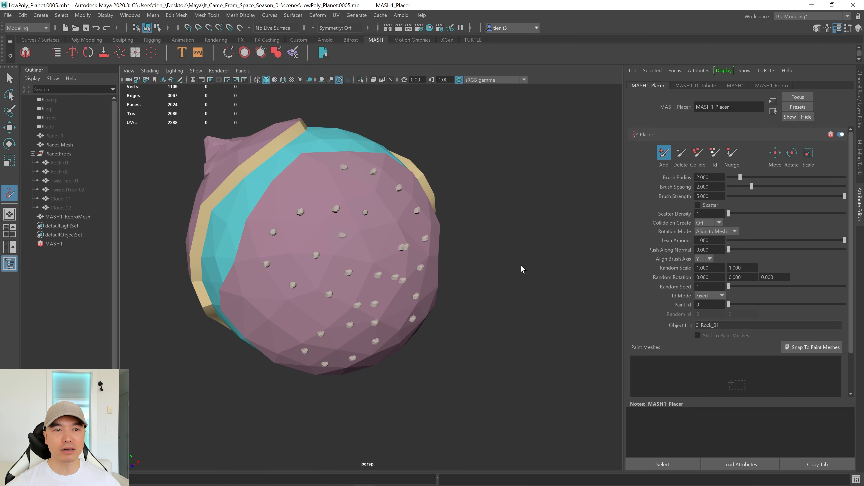
Examine the spacing, size and surface alignment of the painted rocks up close and from several angles around the planet
alt+right_drag(492, 247, 504, 269)
alt+middle_drag(453, 290, 479, 267)
alt+middle_drag(491, 168, 472, 221)
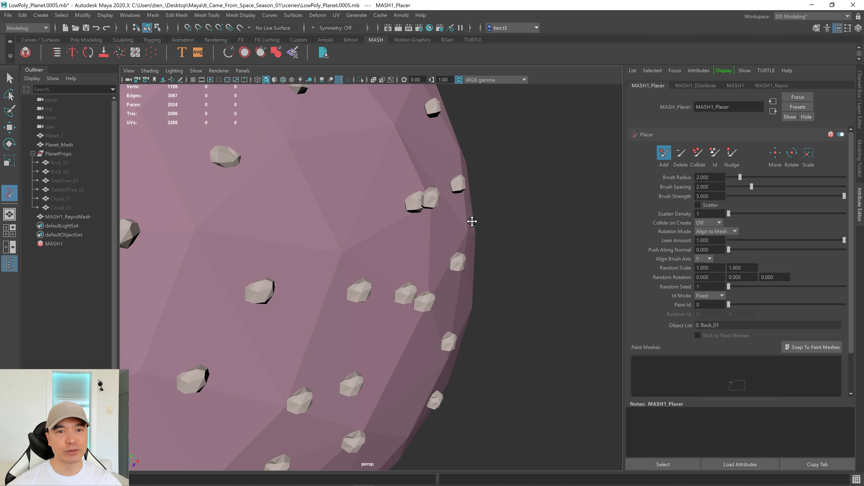
alt+right_drag(472, 222, 494, 240)
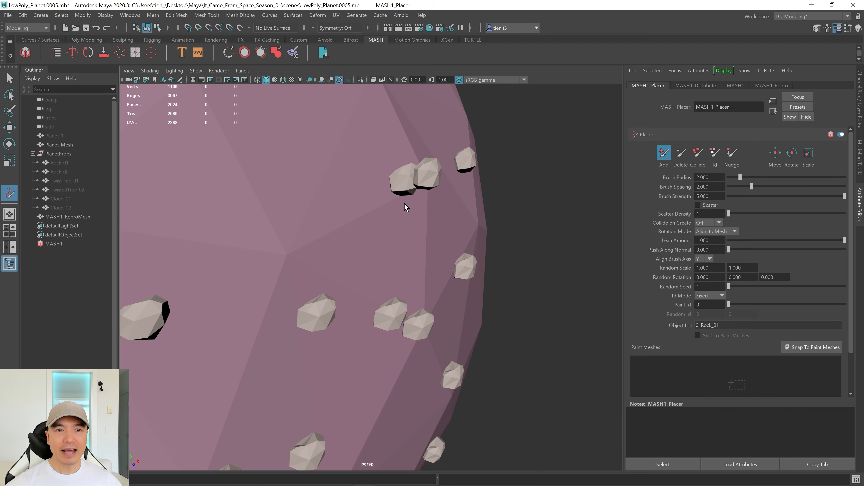
alt+drag(404, 198, 348, 201)
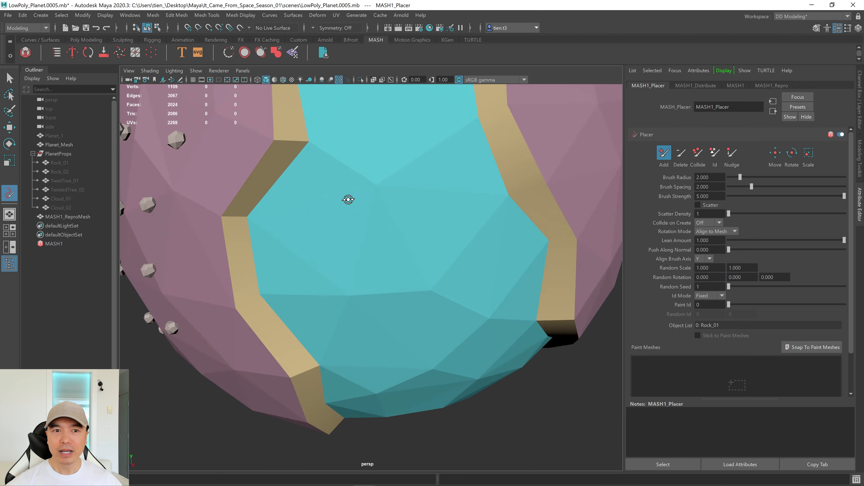
alt+middle_drag(347, 201, 460, 241)
alt+right_drag(460, 242, 301, 212)
alt+drag(301, 213, 363, 221)
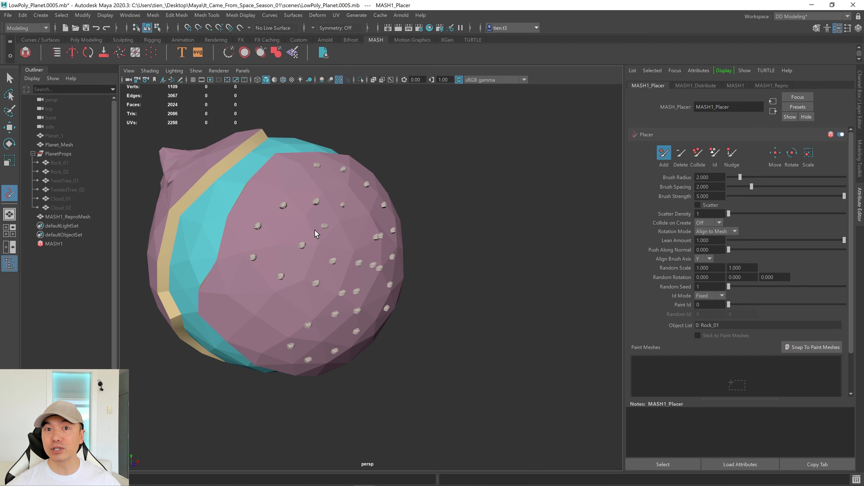
alt+right_drag(309, 238, 394, 258)
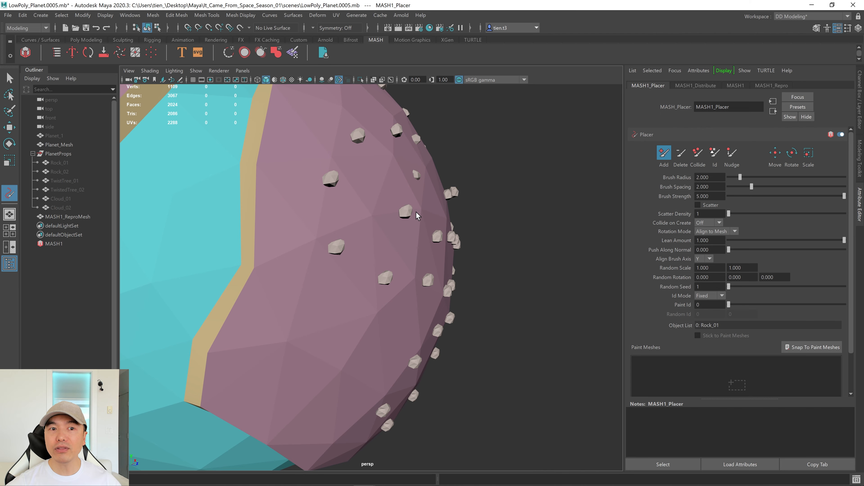
alt+drag(408, 253, 397, 255)
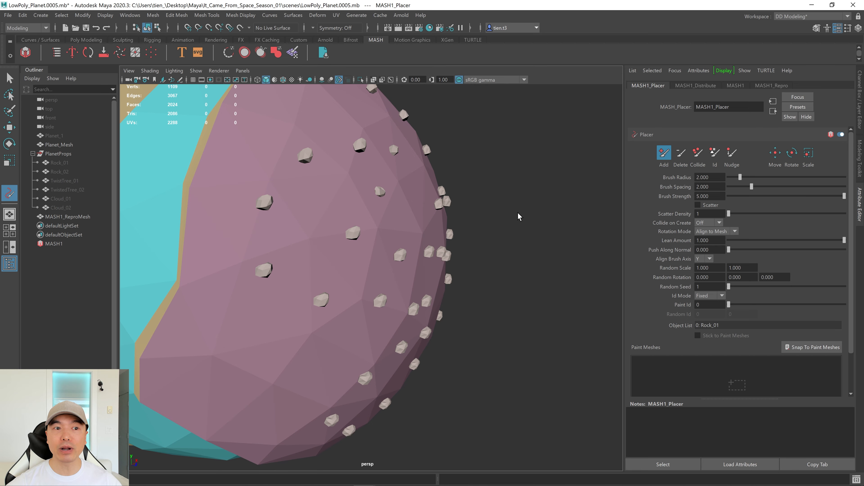
scroll(522, 222, down, 3)
alt+drag(521, 222, 497, 226)
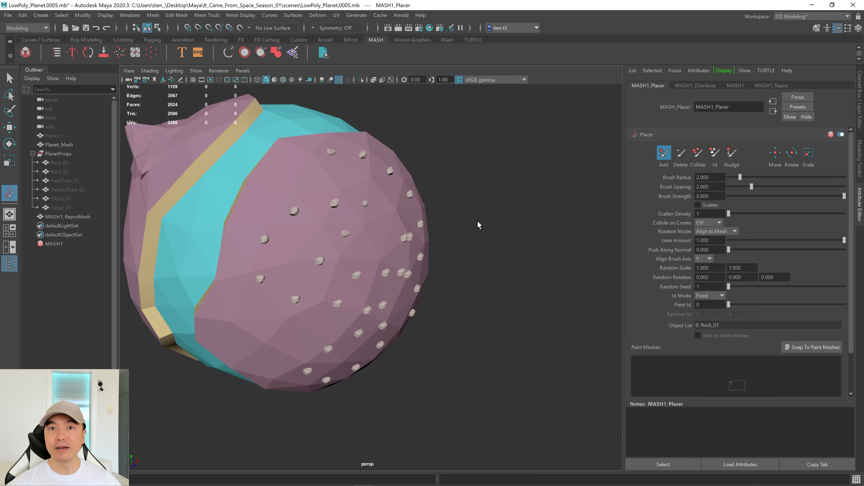
scroll(477, 221, down, 3)
alt+drag(478, 222, 468, 227)
alt+drag(456, 259, 468, 268)
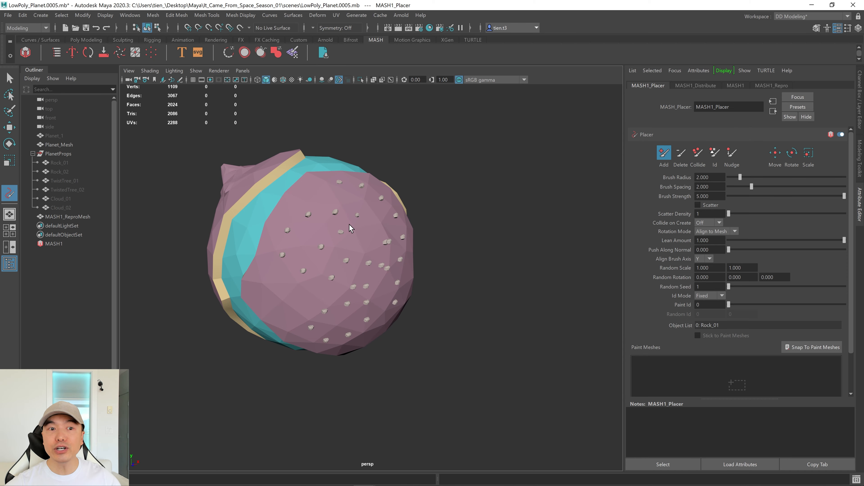
Undo all the painted rock strokes and frame the bare purple landmass
key(ctrl+z)
key(ctrl+z)
key(ctrl+z)
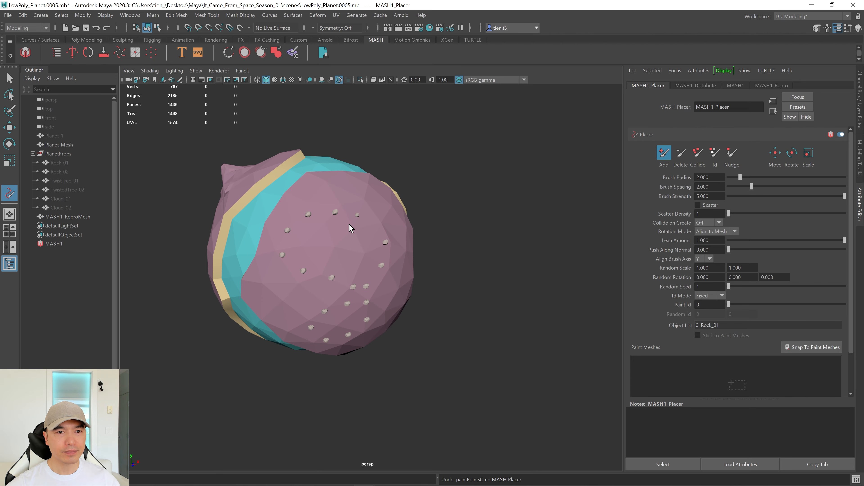
key(ctrl+z)
alt+middle_drag(337, 234, 378, 243)
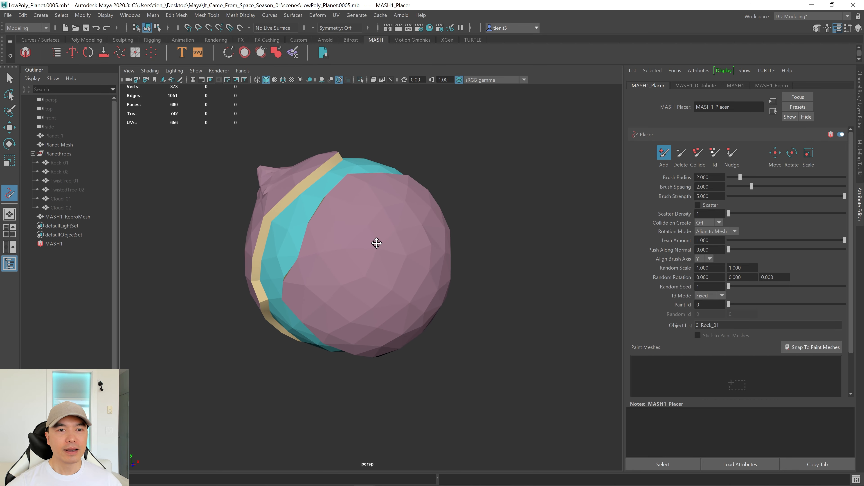
alt+right_drag(378, 244, 472, 255)
alt+drag(472, 255, 457, 256)
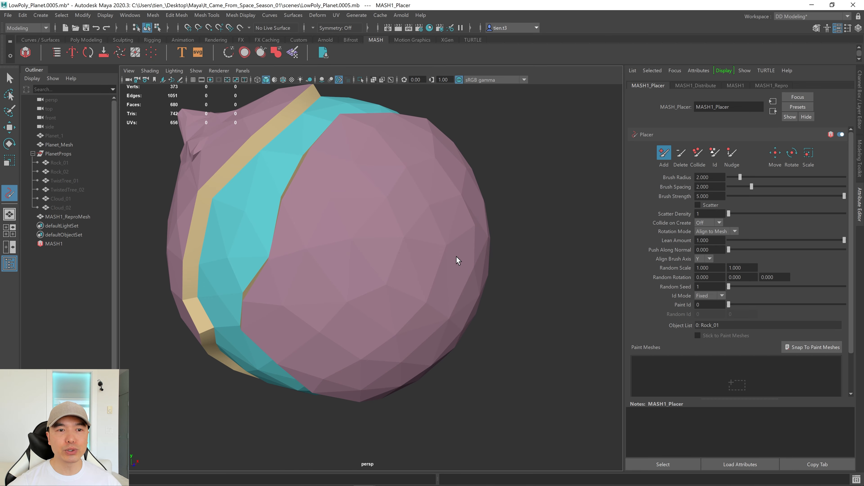
Assign Planet_Mesh as the paint mesh of the MASH1_Placer node
scroll(456, 257, down, 5)
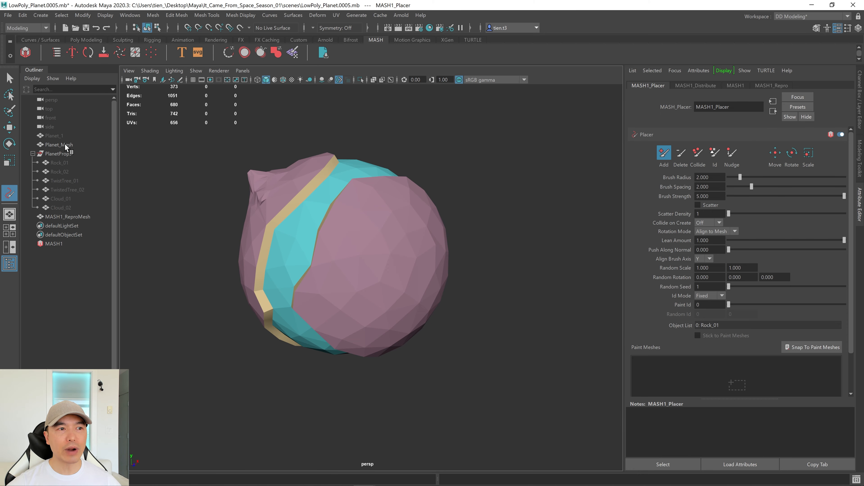
mouse_move(65, 144)
mouse_down()
mouse_move(627, 314)
mouse_move(693, 368)
mouse_up()
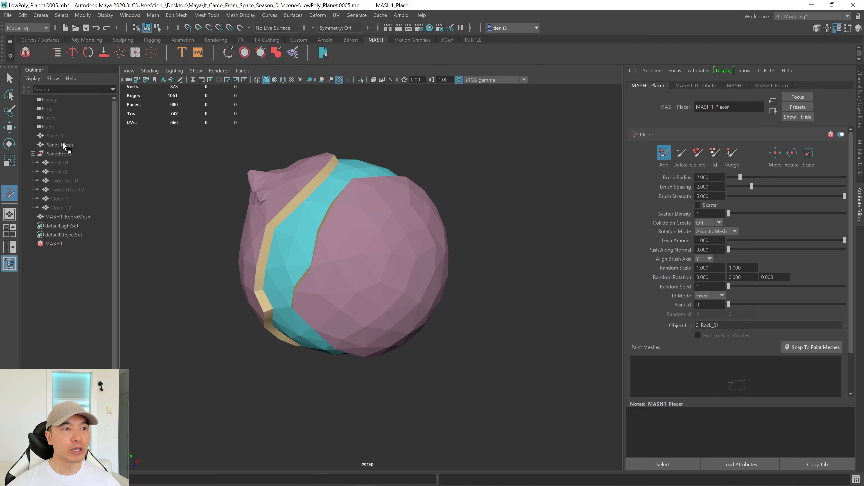
mouse_move(61, 144)
middle_down()
mouse_move(324, 188)
mouse_move(508, 301)
mouse_move(694, 375)
middle_up()
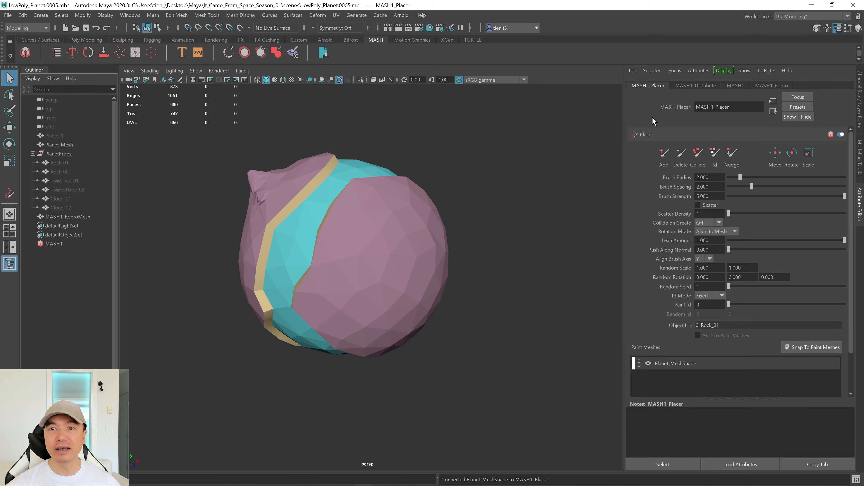
Add Rock_02 to the Objects list of the MASH1_Repro node
click(778, 86)
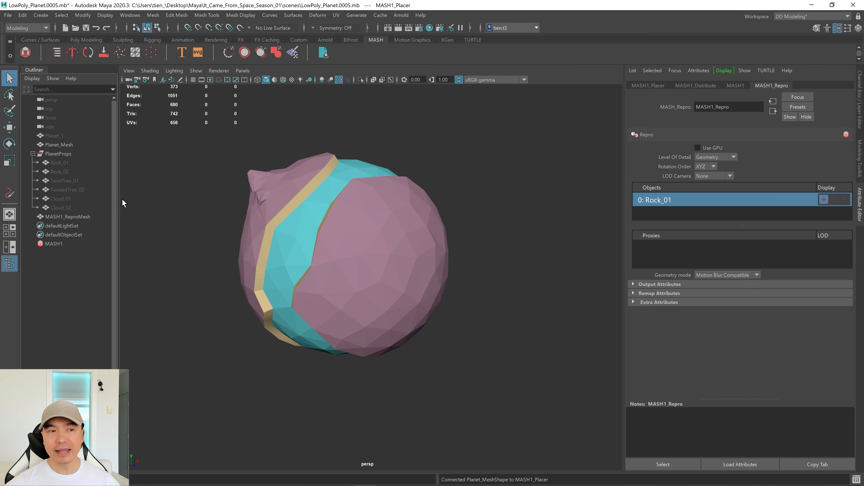
middle_drag(62, 171, 759, 252)
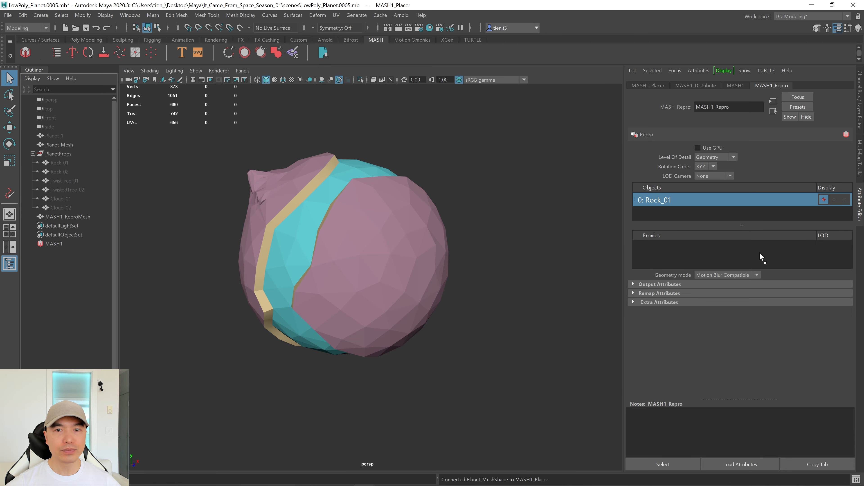
middle_drag(704, 217, 704, 216)
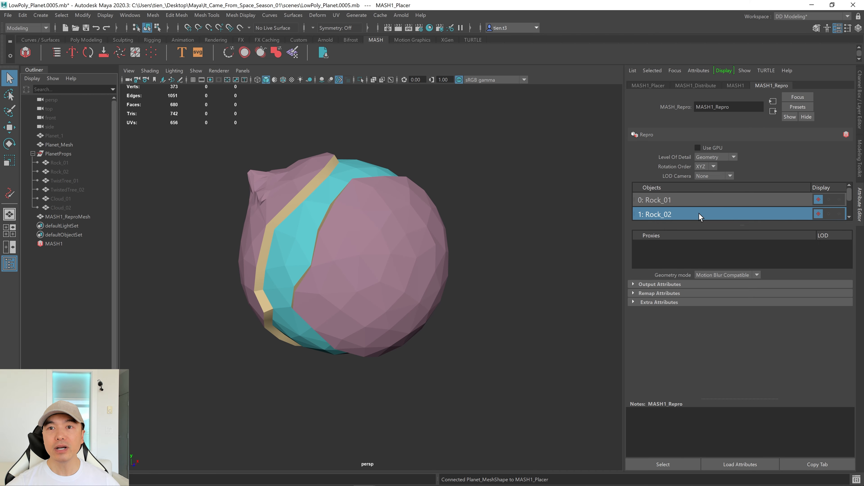
Enable Scatter on the MASH1_Placer node and set Collide on Create to Collide
click(655, 86)
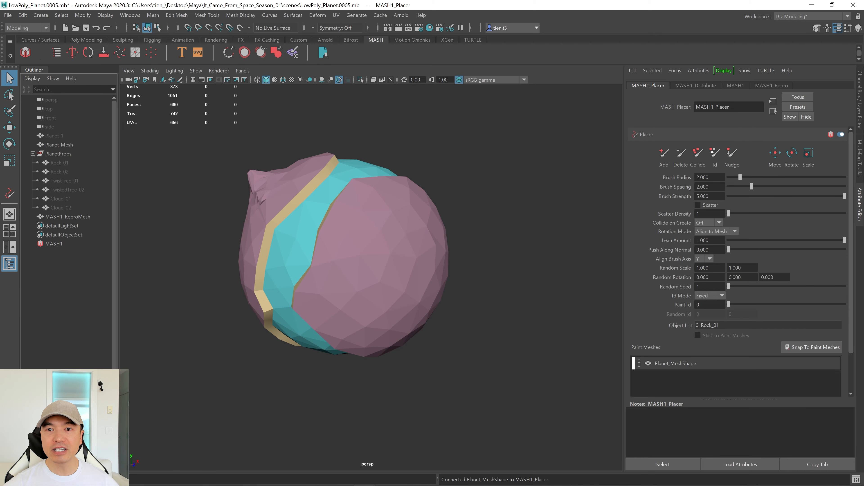
click(698, 205)
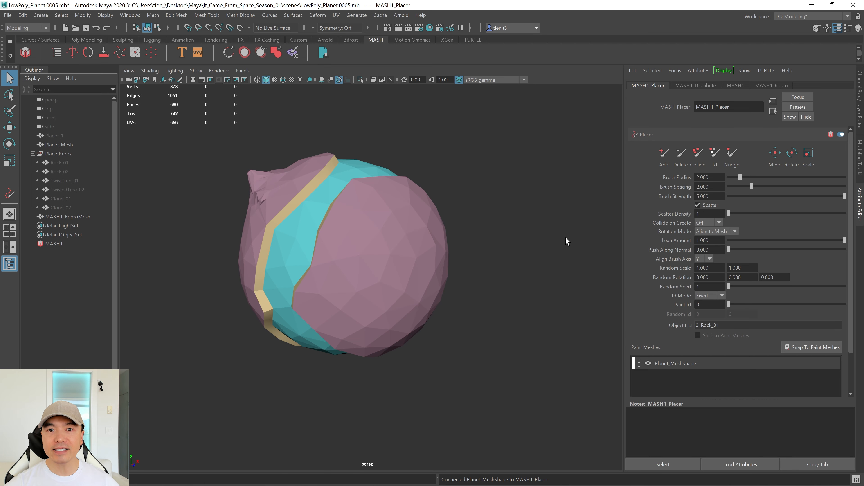
alt+drag(384, 276, 450, 272)
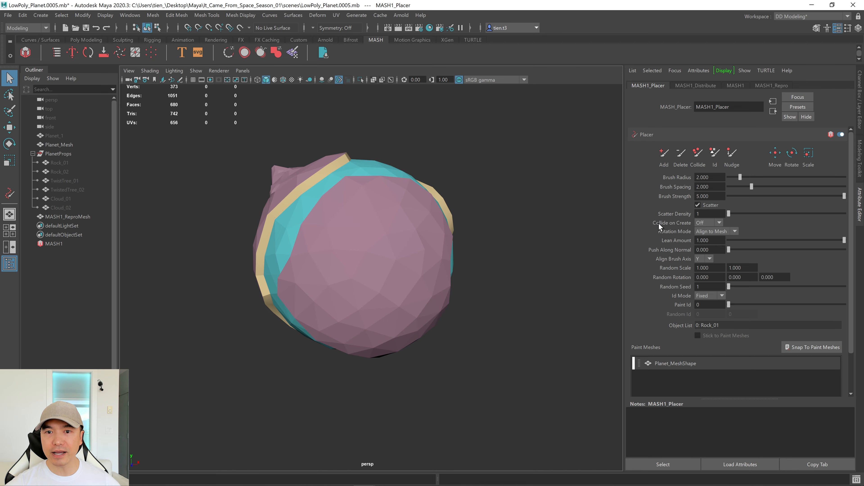
click(715, 222)
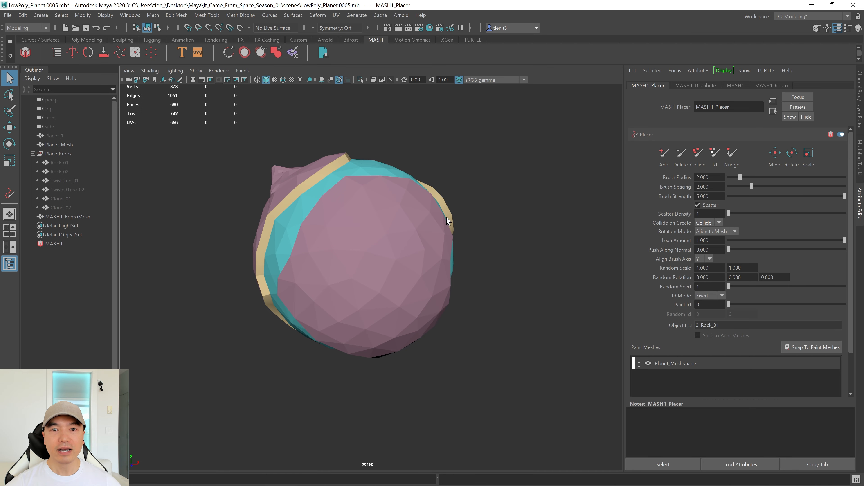
alt+right_drag(447, 217, 516, 221)
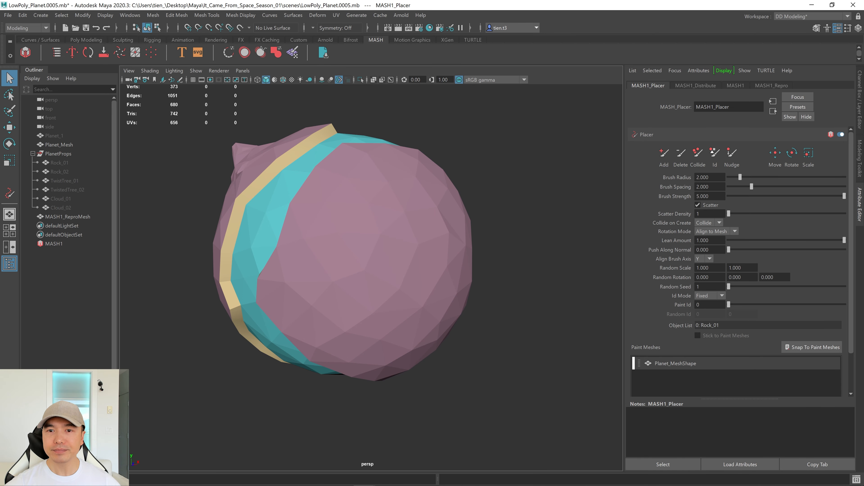
click(719, 223)
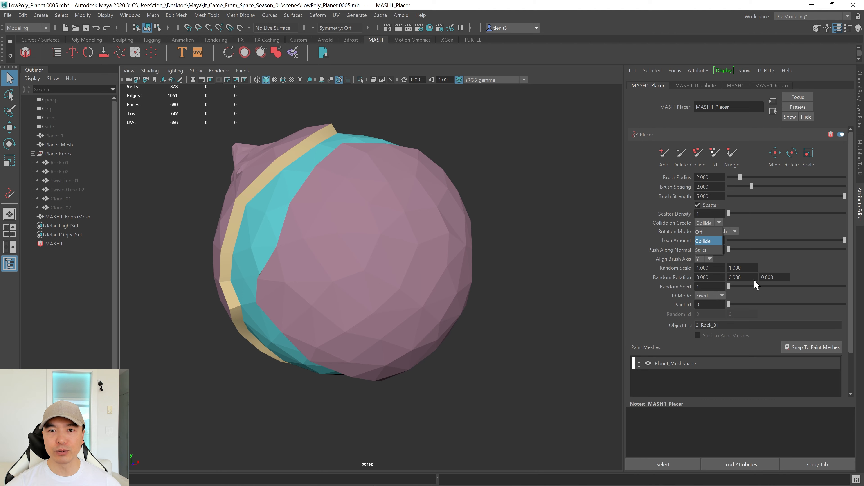
Set the Placer's minimum Random Scale to 0.6
click(712, 269)
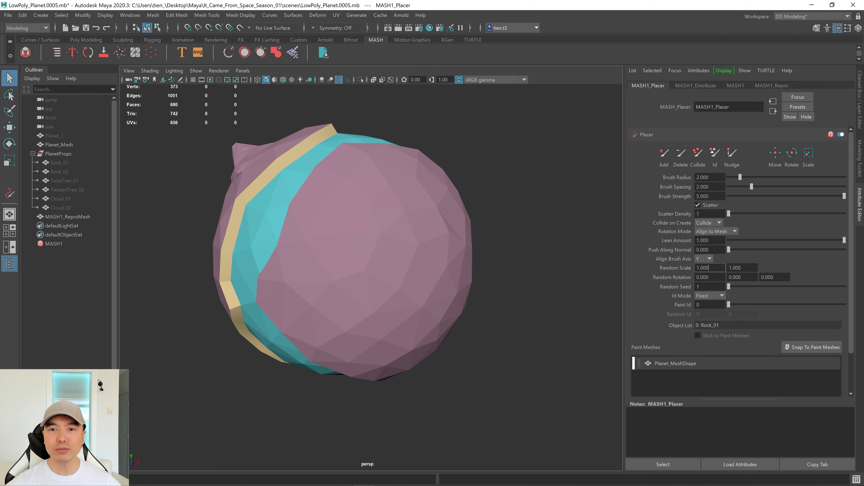
drag(711, 268, 660, 265)
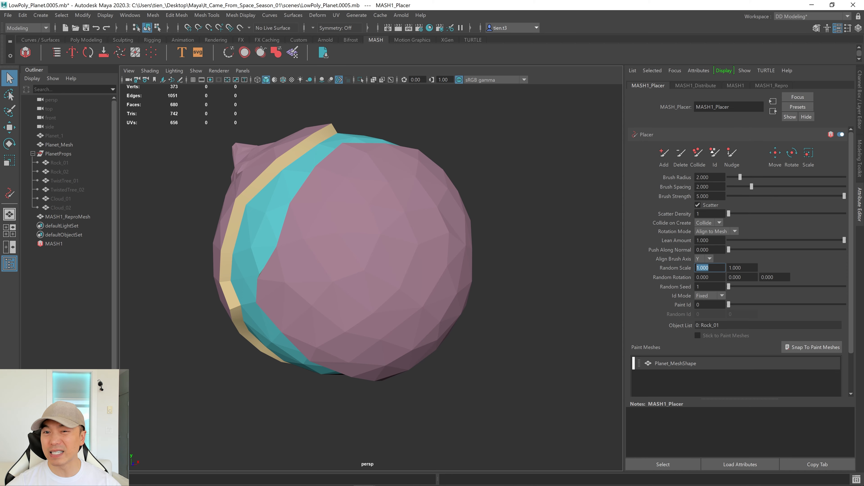
text(.6)
key(Return)
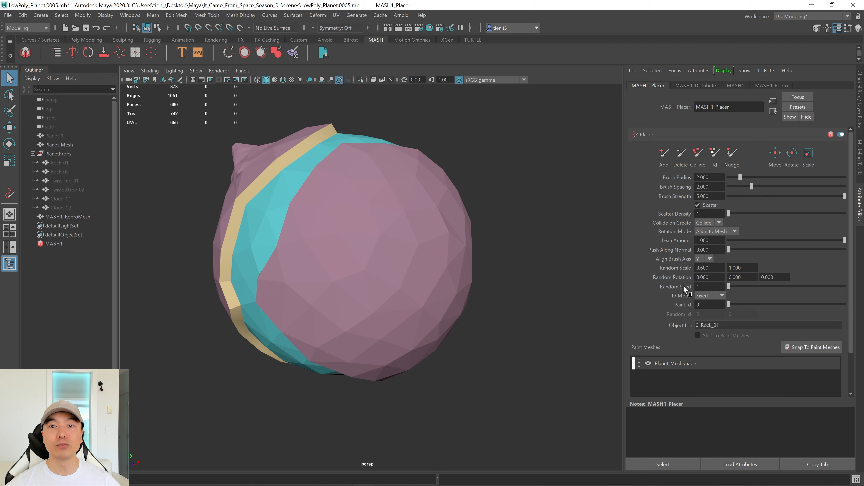
Set the Placer's Random Rotation to 15 on all three axes
drag(712, 277, 624, 271)
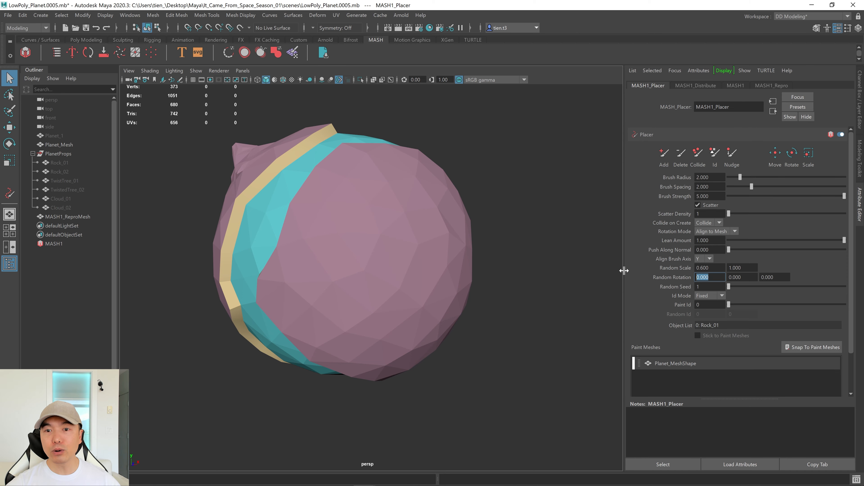
text(15)
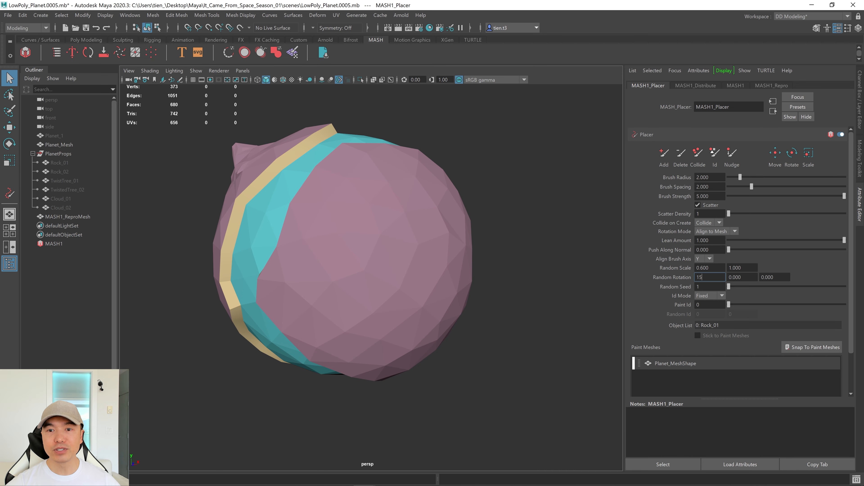
key(Tab)
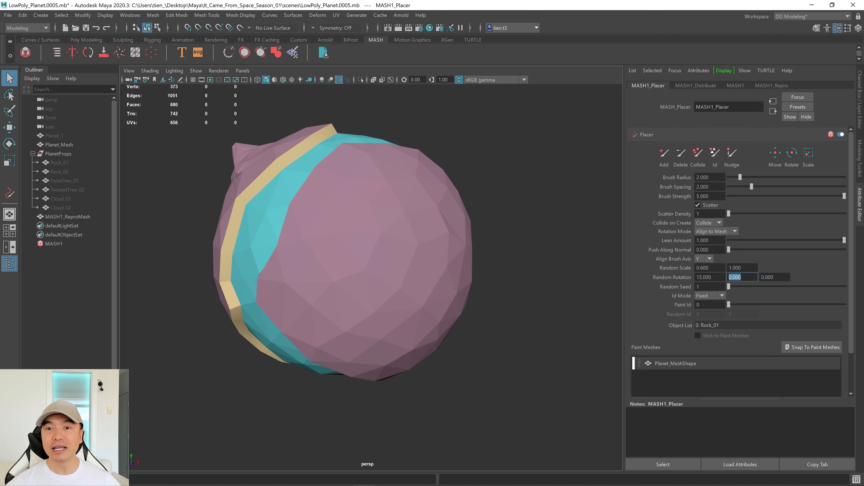
text(15)
key(Tab)
text(15)
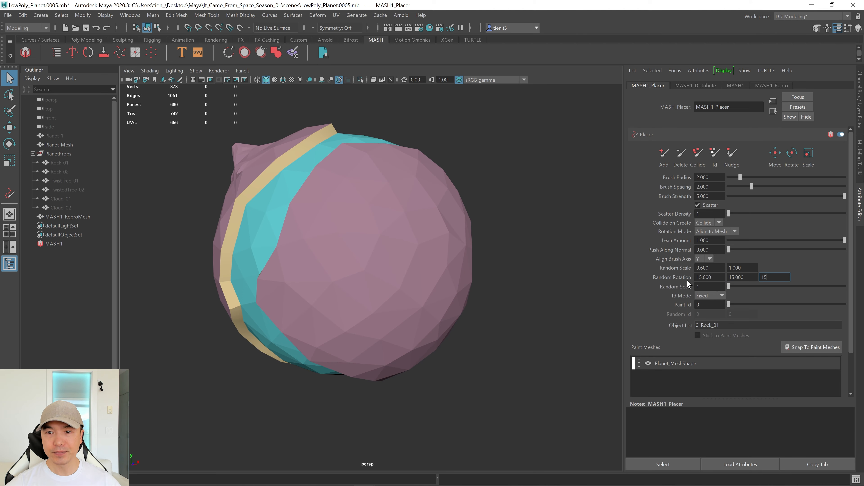
key(Return)
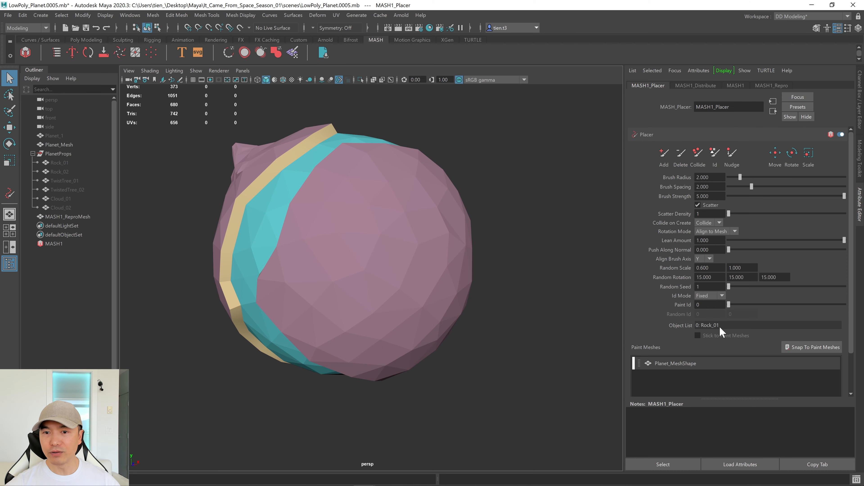
Switch the Placer's Id Mode to Random and set the upper Random Id to 1 so both rocks are used
click(722, 296)
click(718, 315)
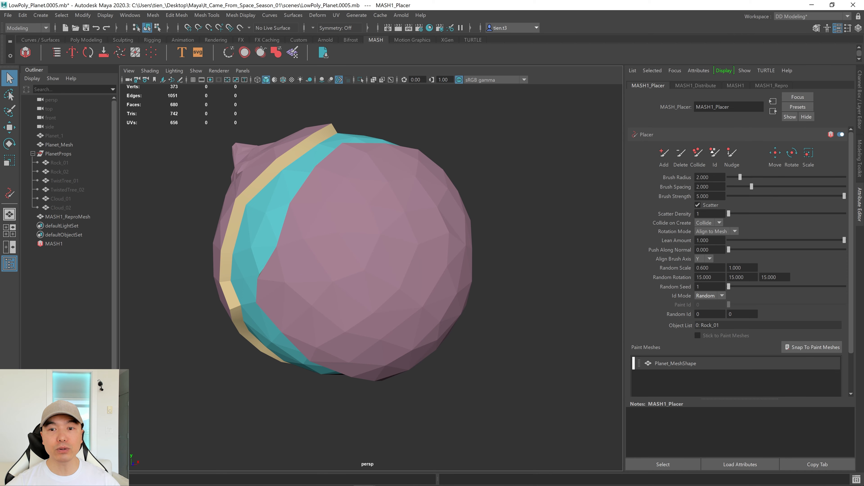
drag(737, 314, 691, 312)
text(1)
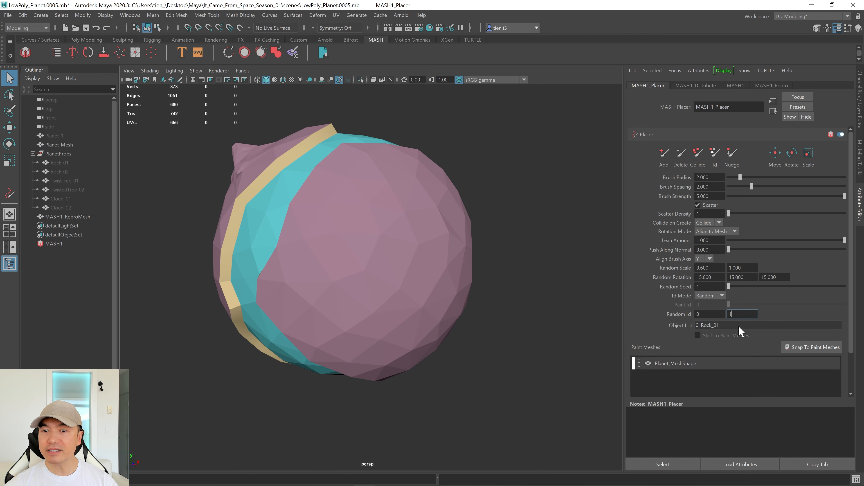
key(Return)
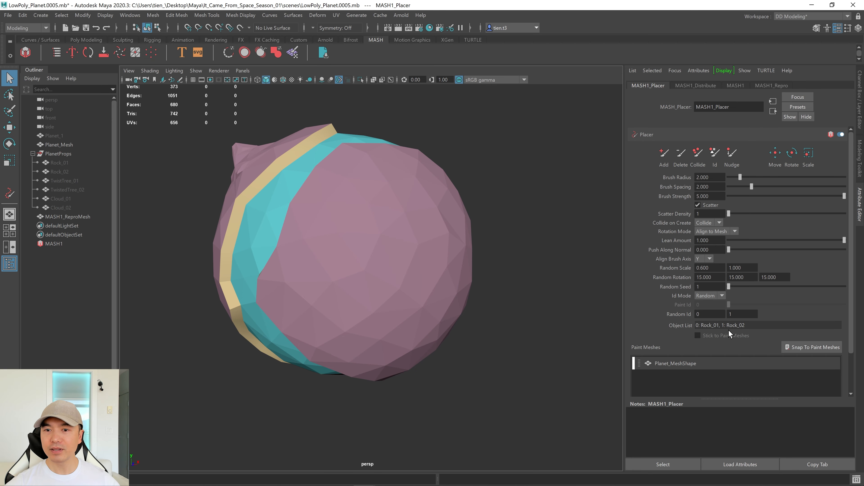
click(665, 156)
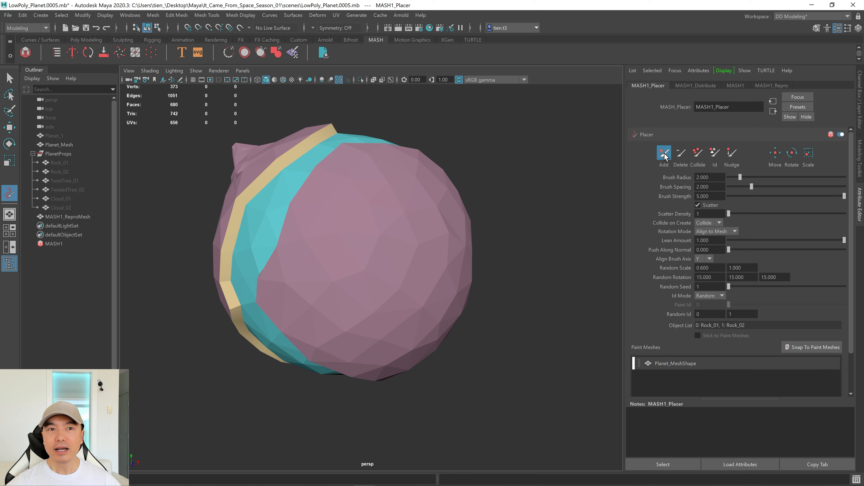
key(q)
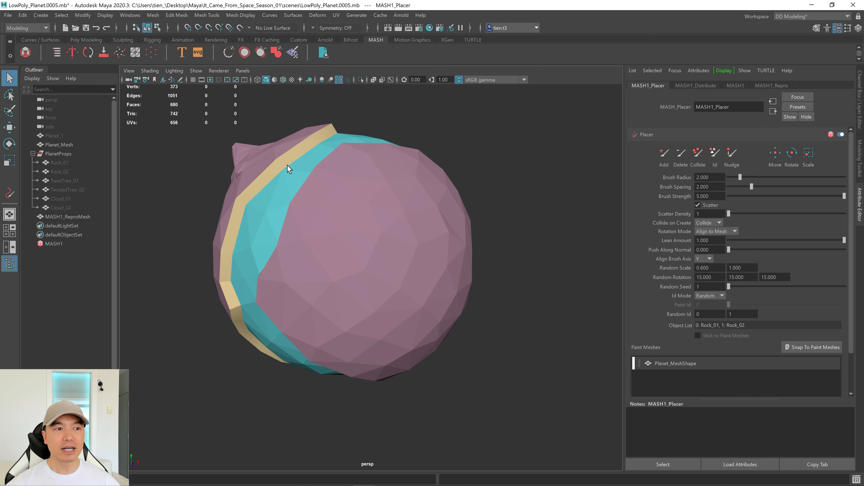
click(525, 198)
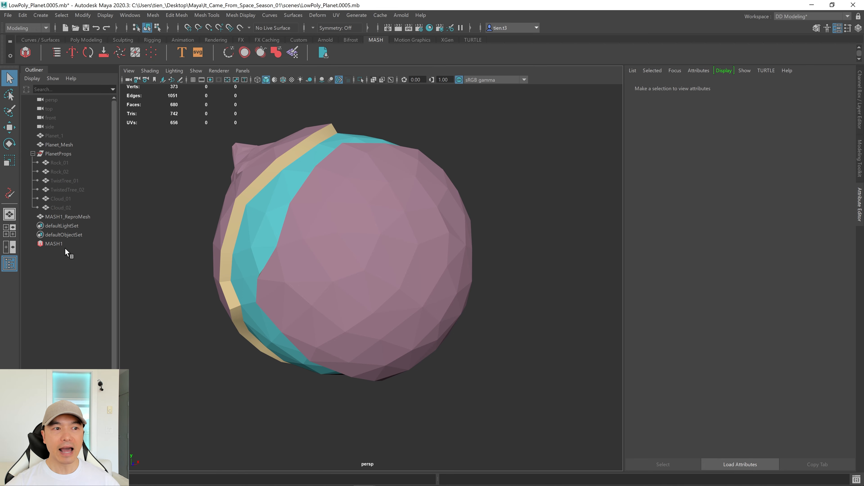
Select the MASH1 network, bring up its Placer settings and activate the Add brush
click(55, 244)
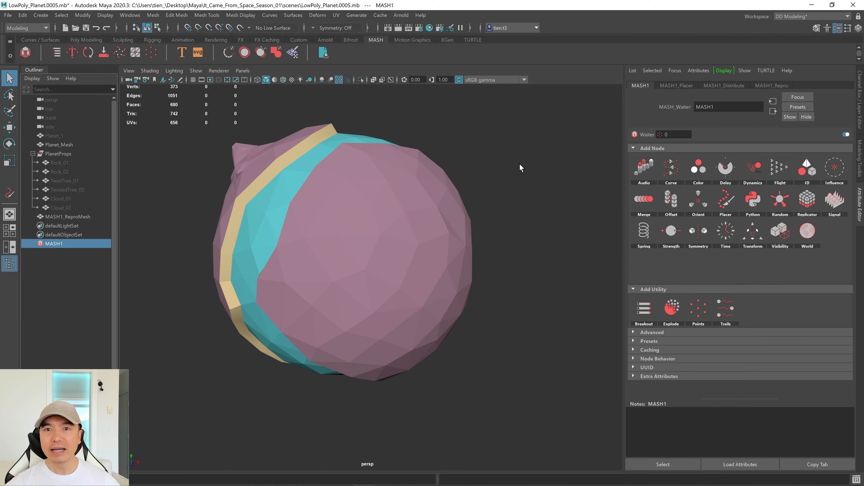
click(685, 86)
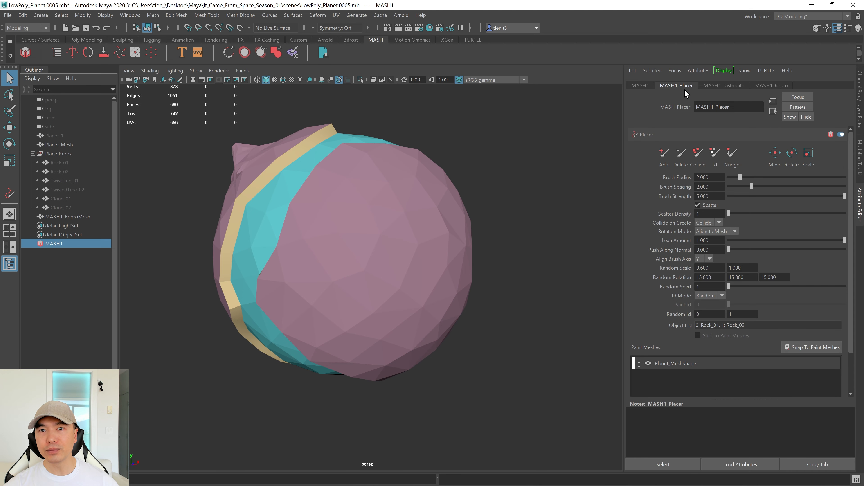
click(664, 155)
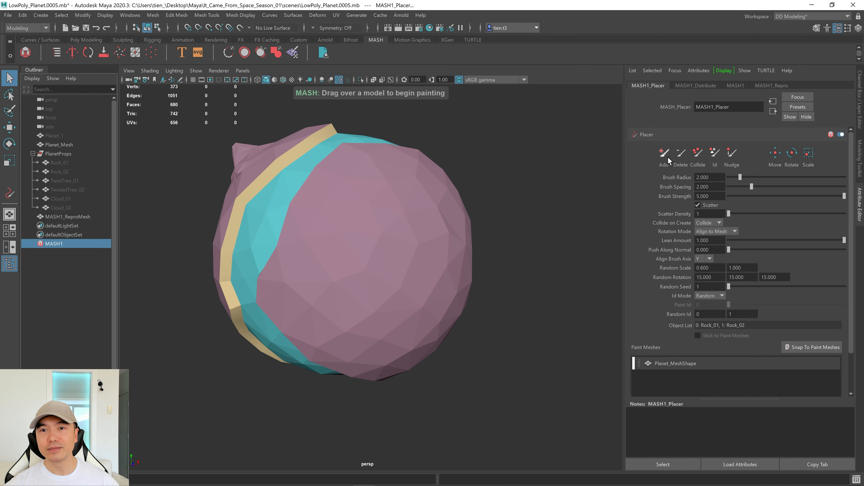
click(669, 157)
Paint a random mix of Rock_01 and Rock_02 across the smooth, rounded side of the purple landmass
mouse_move(465, 246)
alt+mouse_down()
mouse_move(450, 238)
mouse_move(459, 250)
alt+mouse_up()
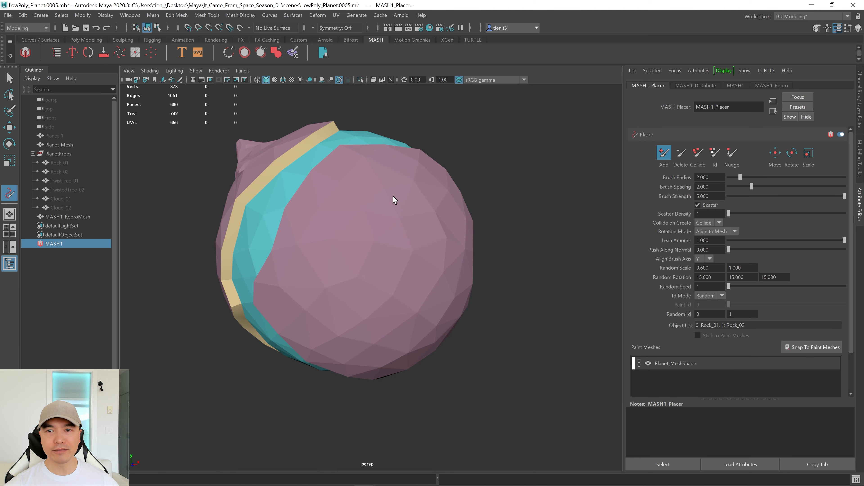
mouse_move(393, 196)
mouse_down()
mouse_move(342, 226)
mouse_move(450, 247)
mouse_move(400, 332)
mouse_move(410, 196)
mouse_move(310, 267)
mouse_move(374, 343)
mouse_move(398, 282)
mouse_move(440, 221)
mouse_up()
mouse_move(444, 280)
alt+mouse_down()
mouse_move(429, 270)
mouse_move(435, 279)
alt+mouse_up()
alt+right_drag(435, 279, 467, 290)
alt+drag(350, 253, 450, 263)
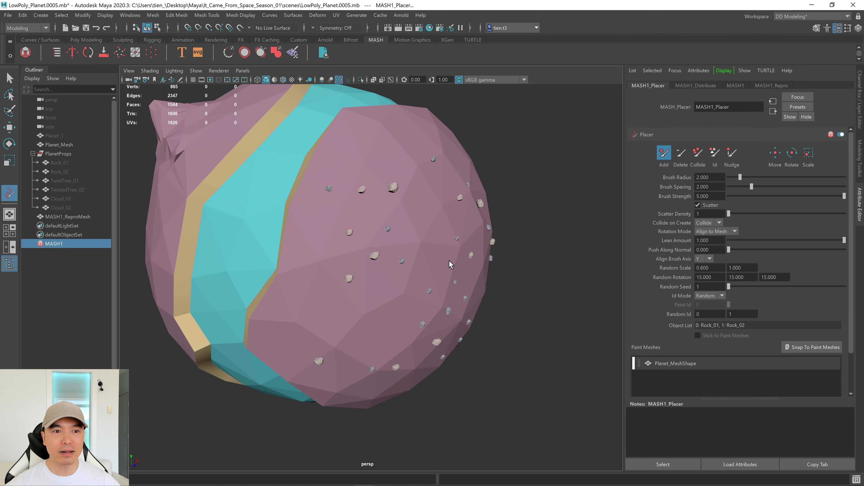
Paint more scattered rocks over the rest of the purple landmass, toward the base of the mountain peak
alt+right_drag(450, 263, 442, 257)
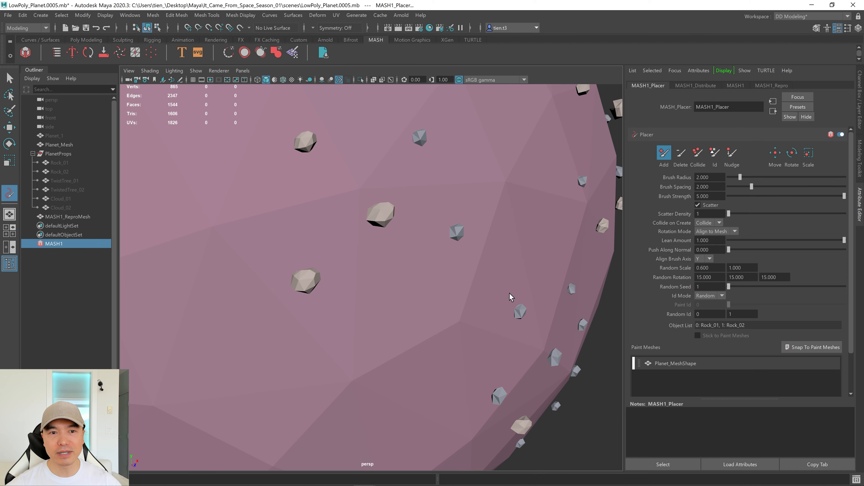
alt+right_drag(525, 317, 337, 288)
alt+drag(386, 312, 366, 303)
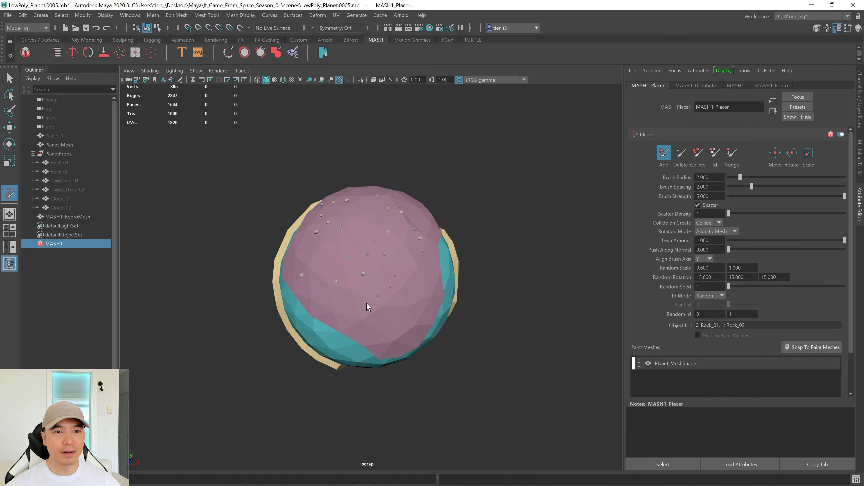
mouse_move(418, 272)
mouse_down()
mouse_move(417, 286)
mouse_move(370, 295)
mouse_move(363, 311)
mouse_move(442, 326)
mouse_move(367, 331)
mouse_move(376, 313)
mouse_up()
mouse_move(355, 218)
mouse_down()
mouse_move(320, 352)
mouse_move(289, 241)
mouse_move(294, 265)
mouse_up()
drag(327, 241, 319, 241)
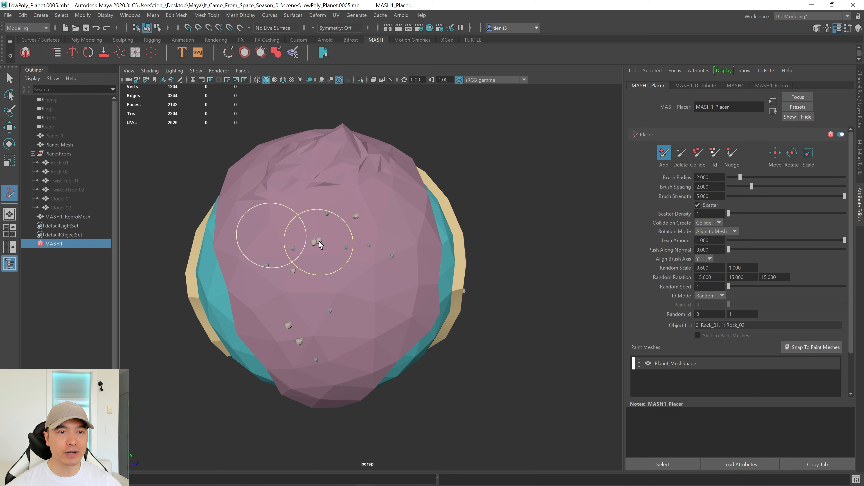
mouse_move(293, 326)
mouse_down()
mouse_move(329, 331)
mouse_move(325, 374)
mouse_move(392, 261)
mouse_up()
mouse_move(332, 246)
alt+mouse_down()
mouse_move(356, 251)
mouse_move(347, 284)
mouse_move(488, 226)
alt+mouse_up()
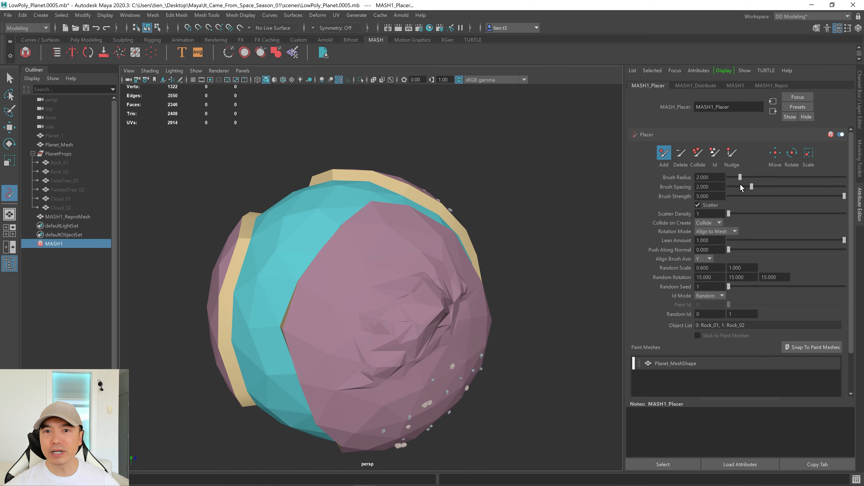
Set the Placer's Brush Radius to 1.323 and paint more random rocks over the purple landmass around the mountain and the remaining bare land
drag(741, 178, 736, 178)
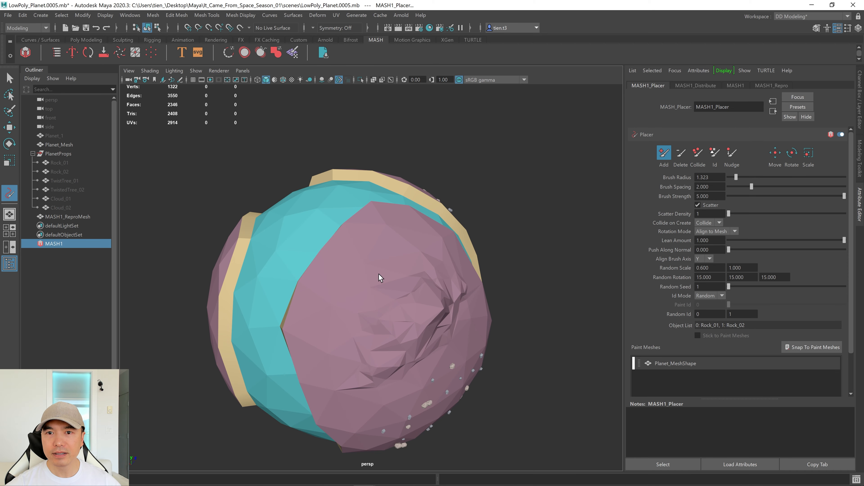
mouse_move(321, 309)
mouse_down()
mouse_move(392, 243)
mouse_move(443, 253)
mouse_move(419, 274)
mouse_move(337, 268)
mouse_move(418, 278)
mouse_move(434, 268)
mouse_move(424, 272)
mouse_up()
mouse_move(392, 241)
mouse_down()
mouse_move(405, 282)
mouse_move(445, 283)
mouse_move(437, 289)
mouse_move(347, 247)
mouse_move(378, 310)
mouse_move(386, 232)
mouse_move(420, 303)
mouse_move(373, 269)
mouse_move(315, 271)
mouse_move(338, 284)
mouse_move(381, 261)
mouse_move(312, 271)
mouse_move(314, 280)
mouse_move(362, 286)
mouse_move(326, 290)
mouse_up()
alt+right_drag(326, 290, 510, 289)
alt+middle_drag(511, 289, 482, 292)
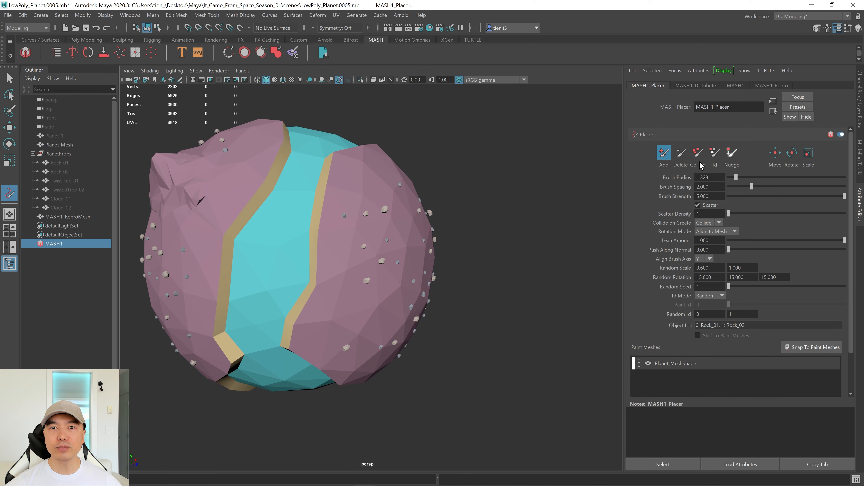
Erase the stray rocks on the turquoise water and along its coastline using the Placer's Delete brush
click(681, 154)
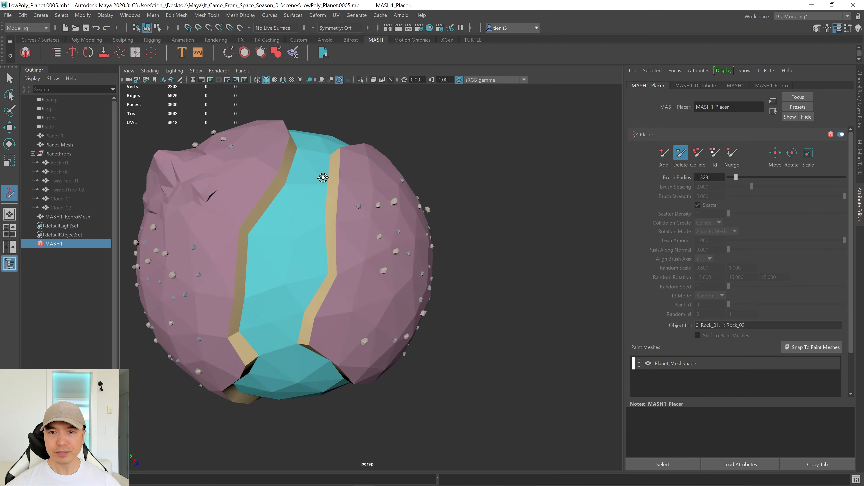
alt+drag(322, 178, 435, 161)
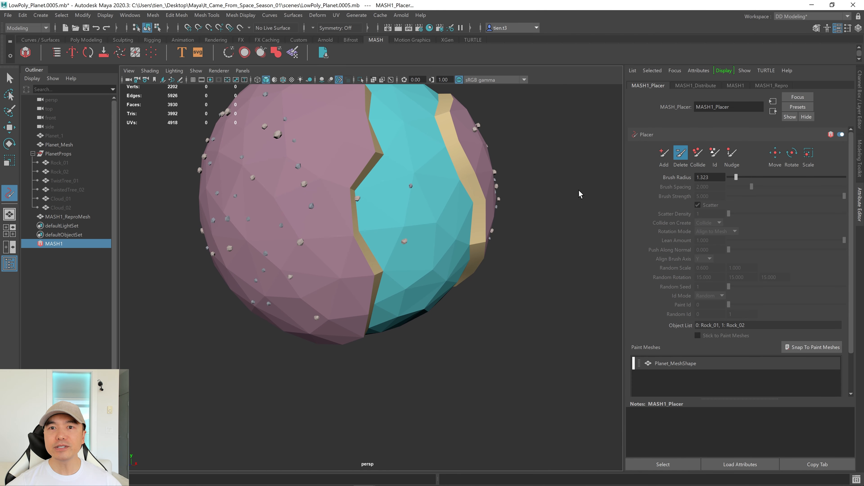
mouse_move(356, 200)
mouse_down()
mouse_move(409, 178)
mouse_move(401, 239)
mouse_move(410, 248)
mouse_move(386, 247)
mouse_up()
alt+drag(369, 208, 334, 222)
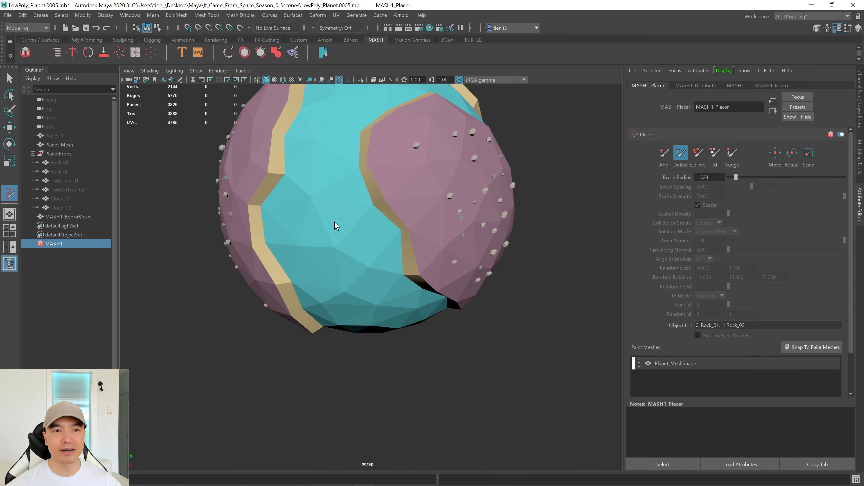
Push apart the two overlapping beige rocks on the purple landmass using the Placer's Collide brush
scroll(333, 226, up, 3)
alt+middle_drag(339, 215, 324, 246)
alt+drag(324, 247, 289, 243)
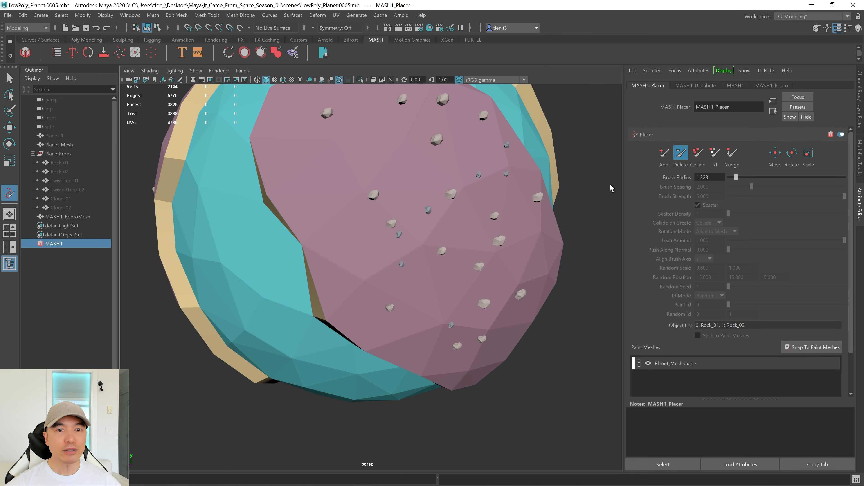
click(697, 153)
scroll(407, 293, down, 3)
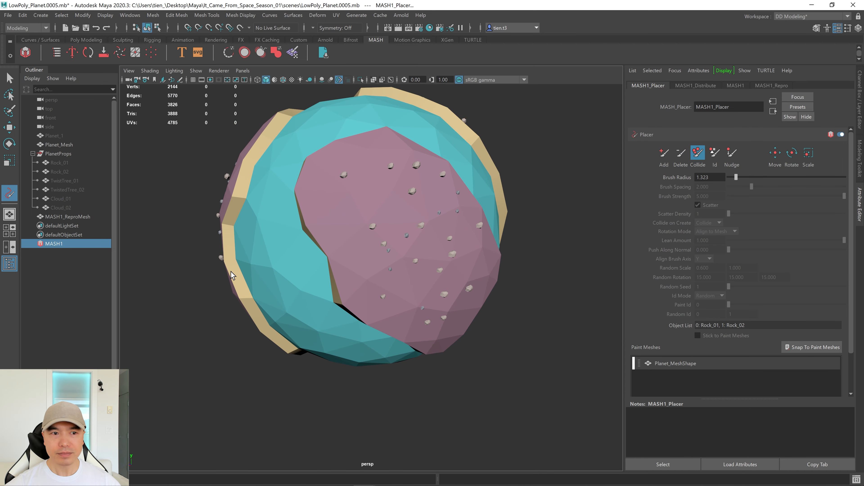
alt+drag(408, 293, 377, 272)
scroll(377, 272, up, 3)
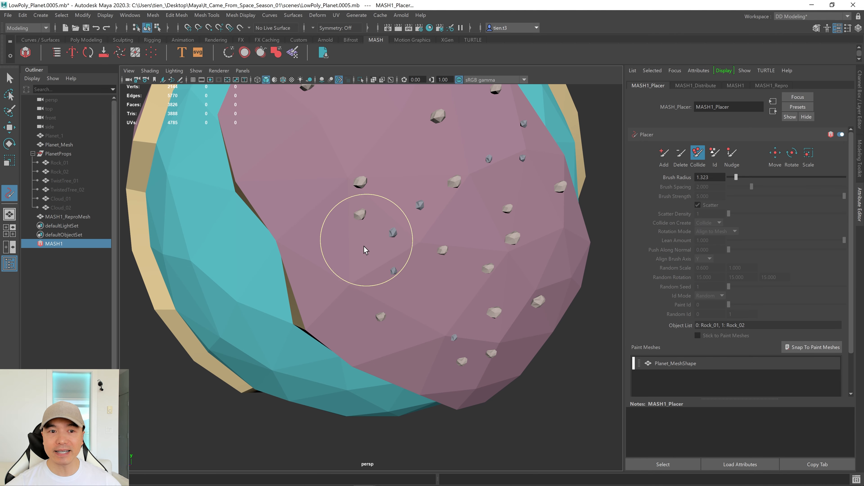
scroll(361, 257, down, 3)
alt+drag(333, 254, 448, 251)
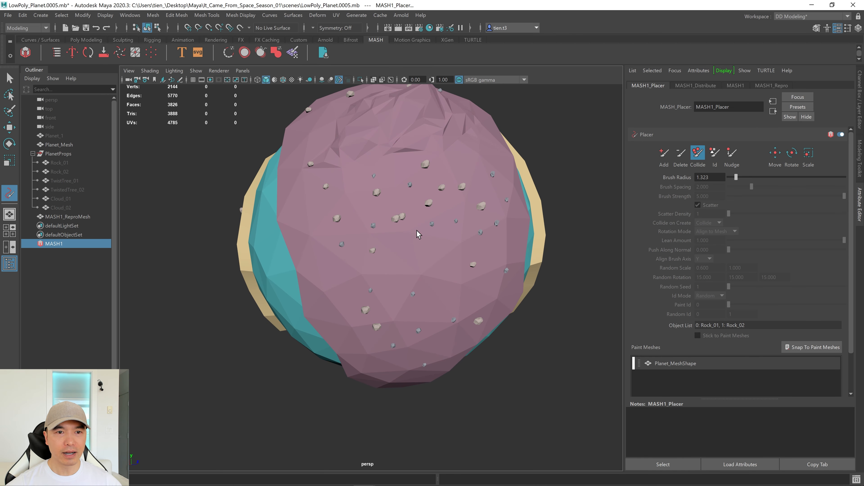
scroll(416, 232, up, 5)
alt+middle_drag(427, 201, 384, 276)
alt+drag(383, 276, 374, 272)
alt+middle_drag(360, 274, 441, 277)
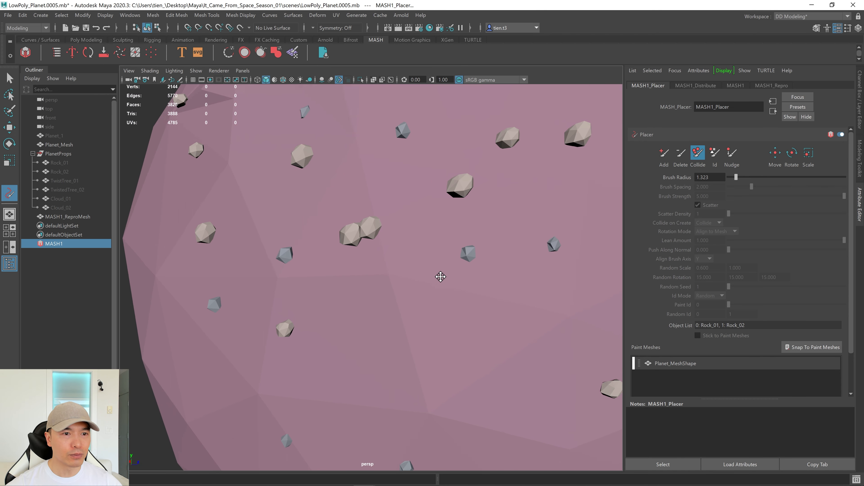
scroll(440, 276, up, 4)
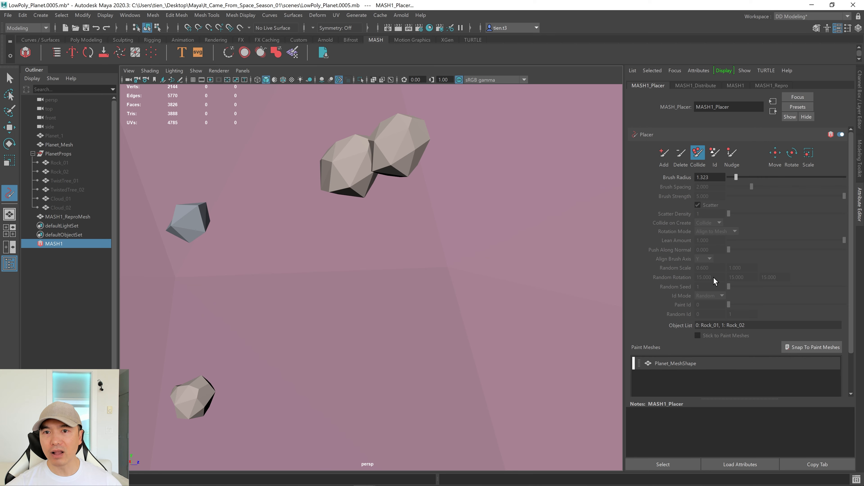
click(667, 159)
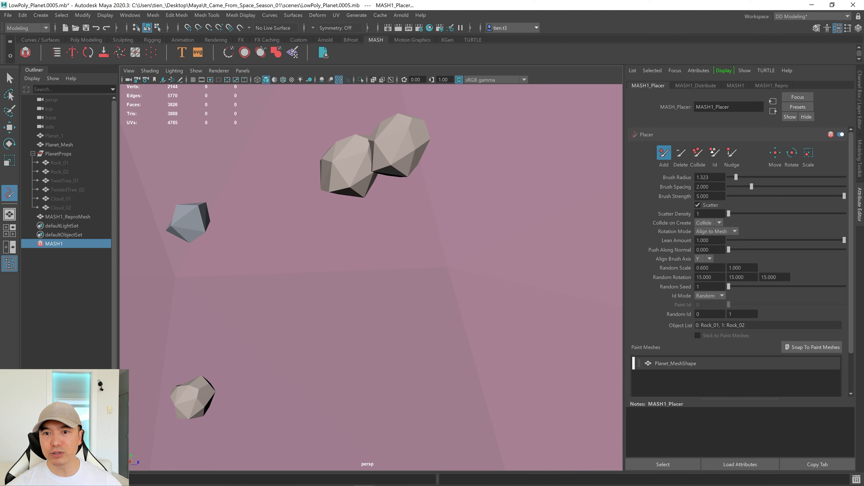
click(698, 159)
mouse_move(383, 167)
mouse_down()
mouse_move(368, 154)
mouse_move(368, 174)
mouse_up()
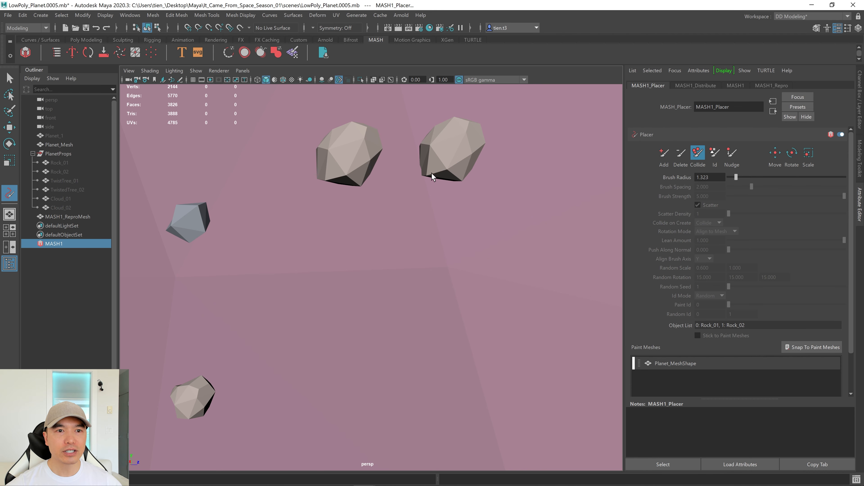
Slide a small blue rock along the surface of the purple landmass near the coast using the Placer's Nudge brush
scroll(432, 174, down, 8)
alt+drag(468, 197, 341, 189)
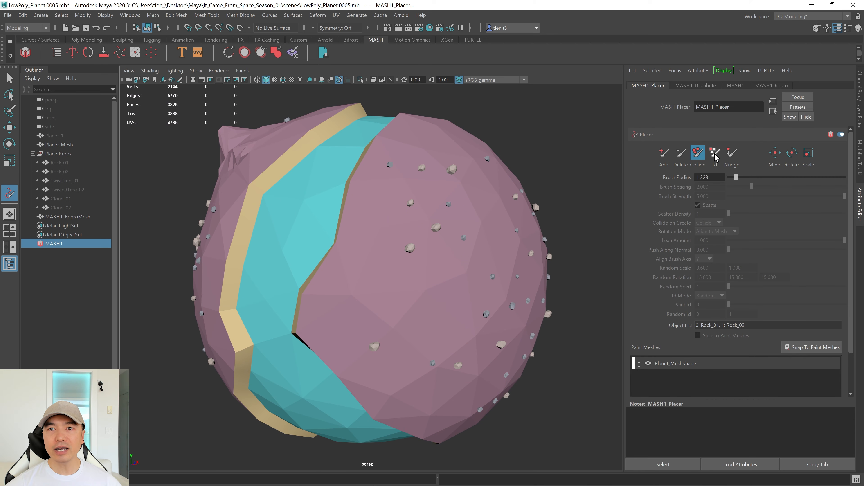
click(733, 155)
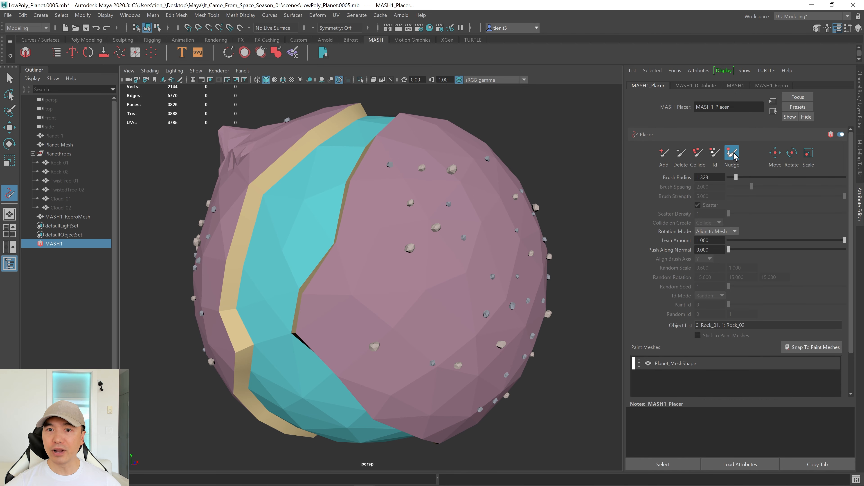
alt+drag(465, 214, 461, 224)
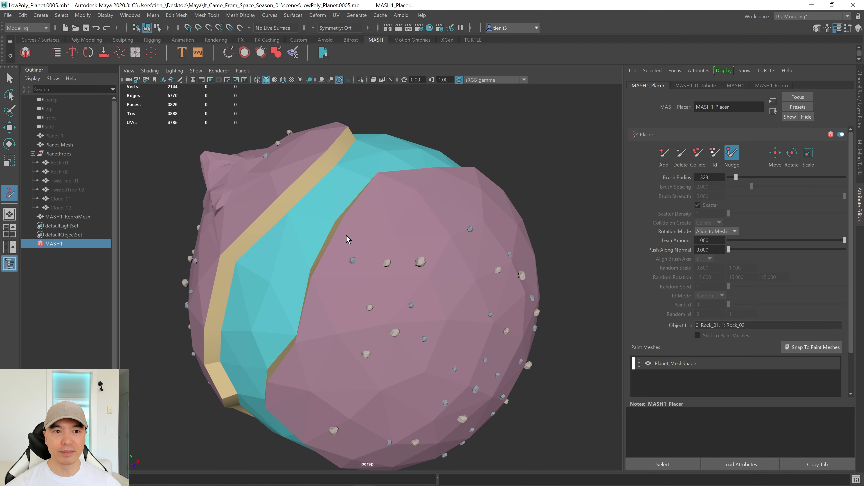
mouse_move(349, 242)
mouse_down()
mouse_move(345, 304)
mouse_move(320, 334)
mouse_up()
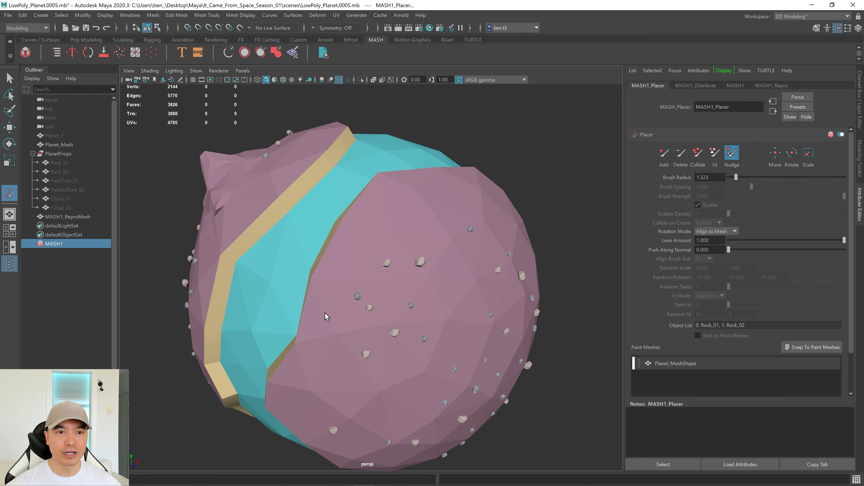
mouse_move(356, 272)
mouse_down()
mouse_move(364, 289)
mouse_move(304, 385)
mouse_move(318, 359)
mouse_move(360, 362)
mouse_up()
Using the Id brush with Paint Id 0, undo an overly wide stroke, set Brush Radius to 0.428 and convert a single blue rock to Rock_01
scroll(384, 263, up, 8)
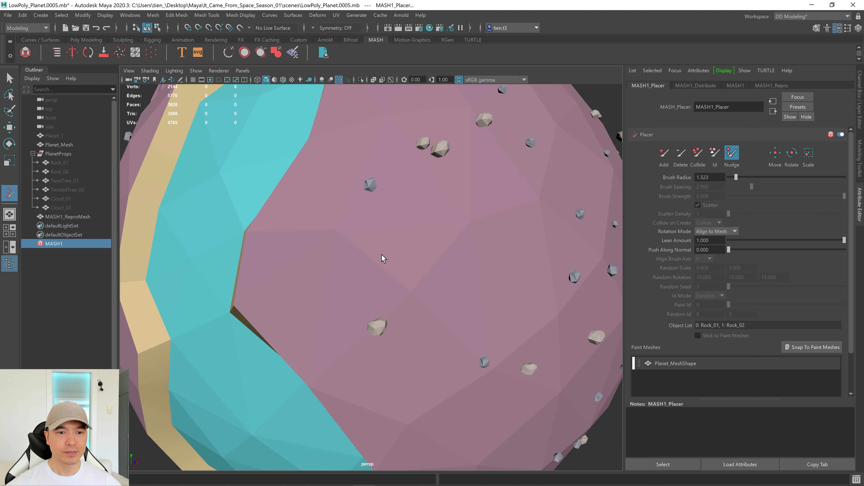
alt+drag(382, 254, 336, 328)
scroll(336, 328, down, 8)
alt+drag(415, 298, 434, 297)
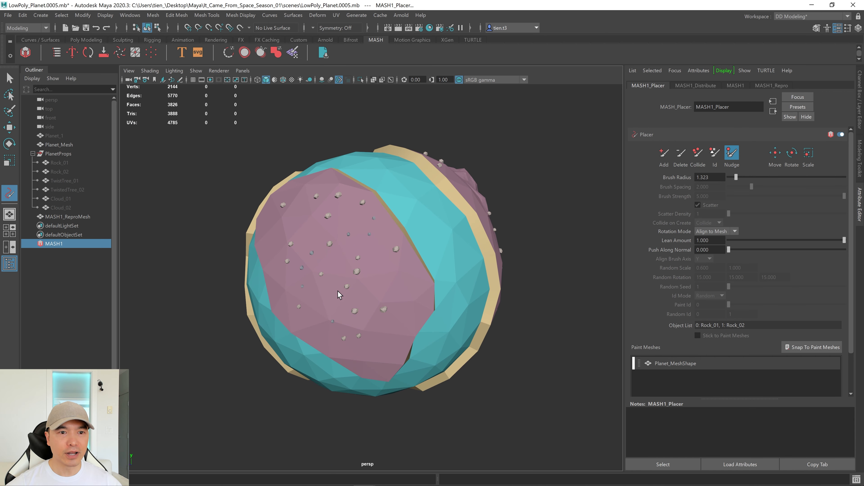
click(715, 159)
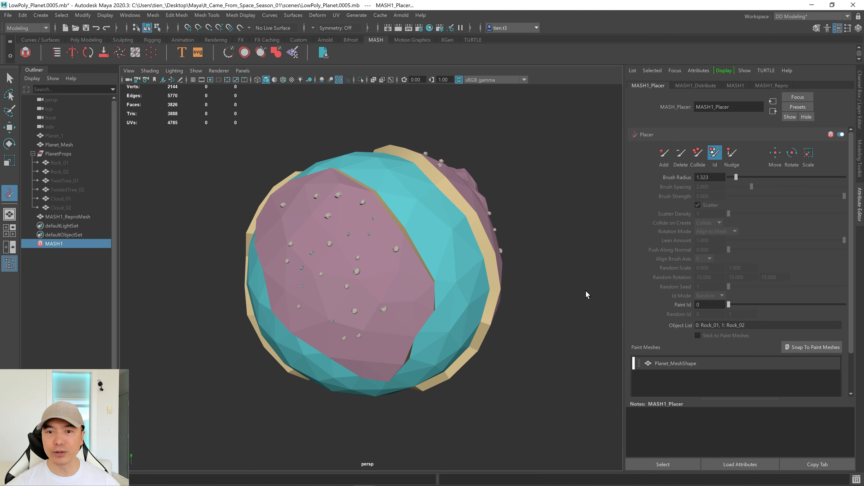
scroll(396, 293, up, 6)
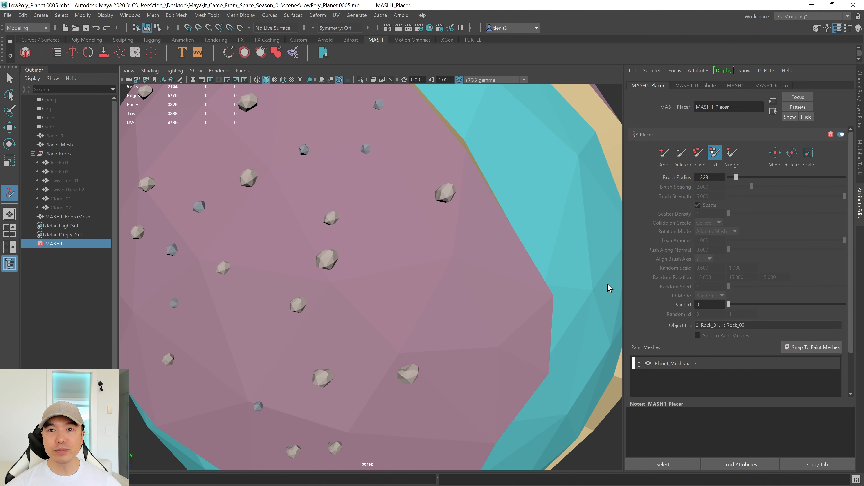
alt+drag(400, 253, 428, 261)
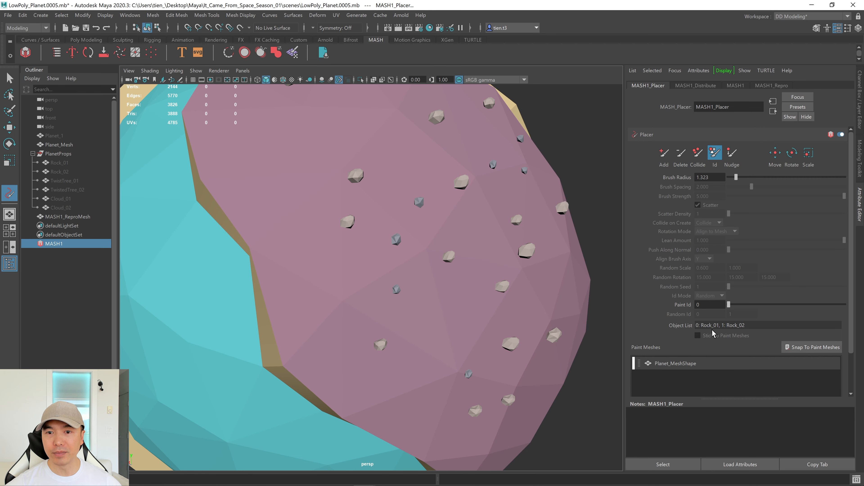
alt+drag(449, 285, 444, 283)
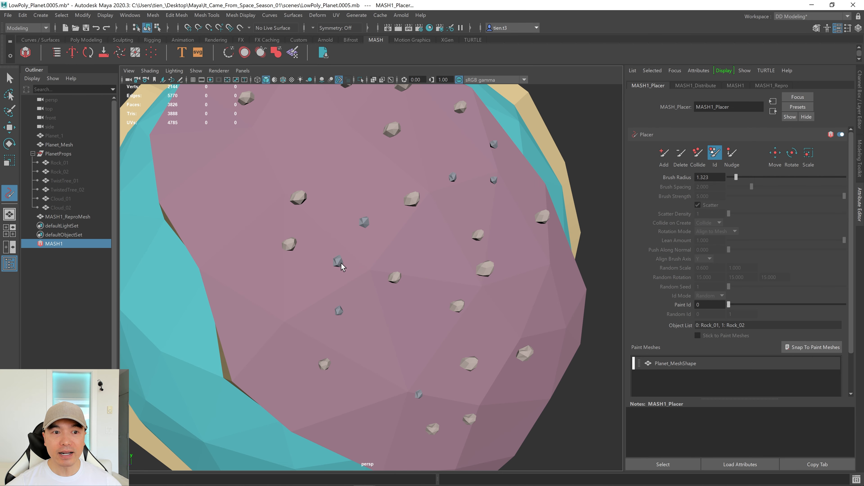
drag(341, 267, 347, 275)
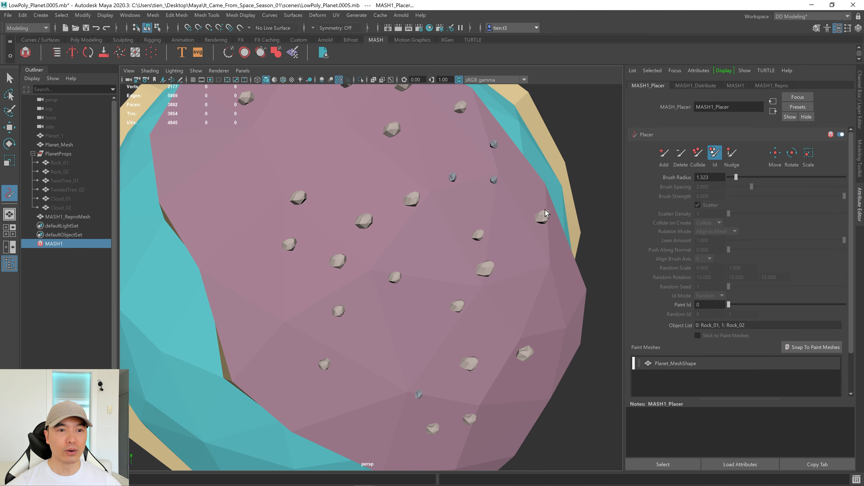
key(ctrl+z)
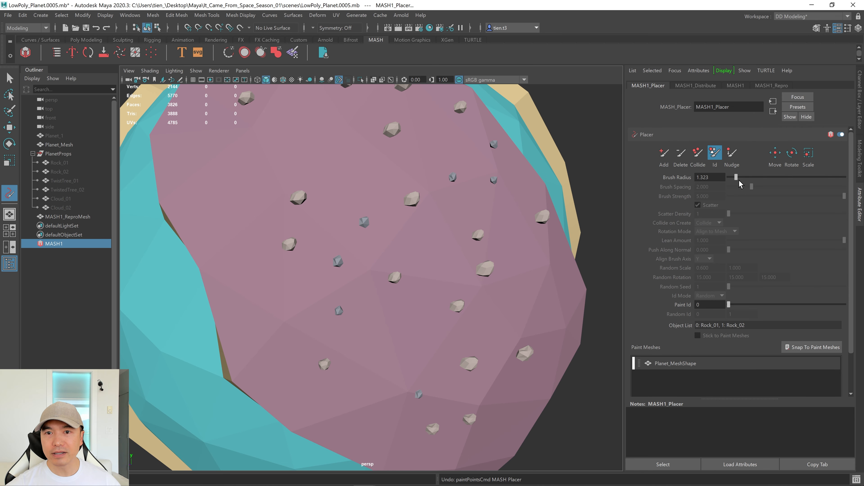
drag(736, 179, 732, 181)
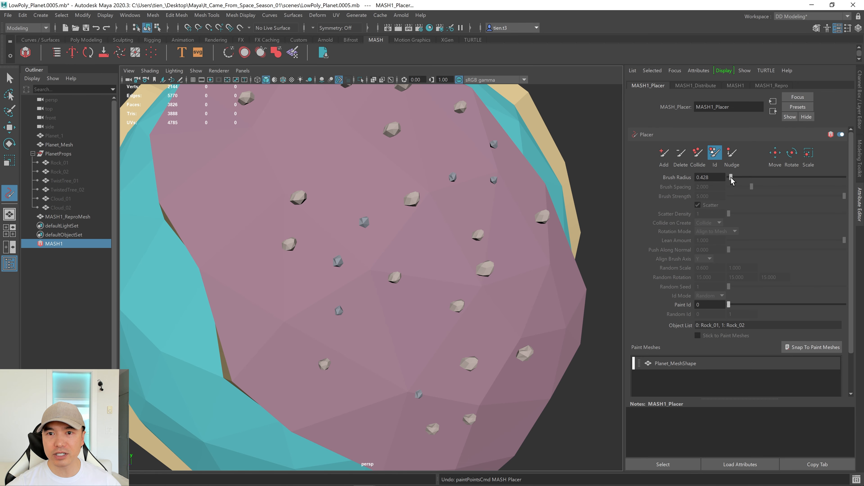
click(339, 263)
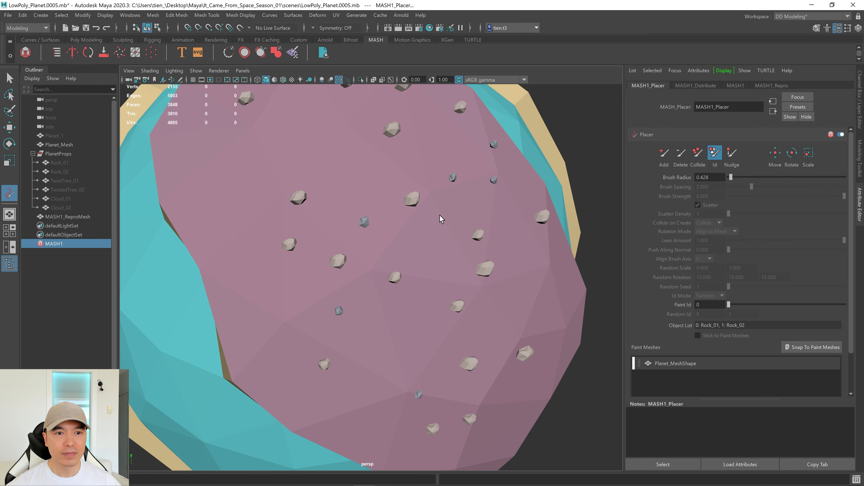
Set the Id brush's Paint Id to 1 and convert the smaller rock of the beige pair near the coast to Rock_02
alt+right_drag(459, 233, 408, 237)
alt+drag(473, 239, 401, 248)
alt+middle_drag(476, 242, 424, 215)
alt+right_drag(424, 218, 510, 236)
alt+drag(510, 236, 444, 251)
alt+right_drag(443, 251, 391, 251)
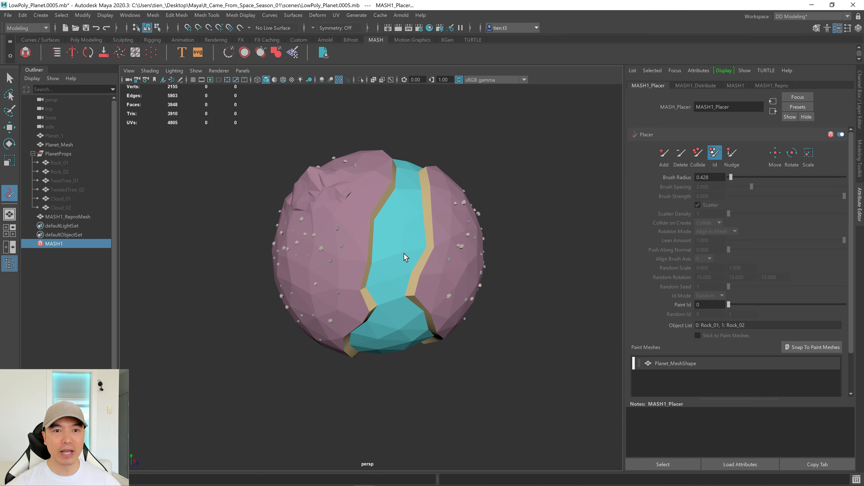
mouse_move(391, 252)
alt+mouse_down()
mouse_move(358, 255)
mouse_move(389, 259)
alt+mouse_up()
alt+right_drag(389, 259, 446, 271)
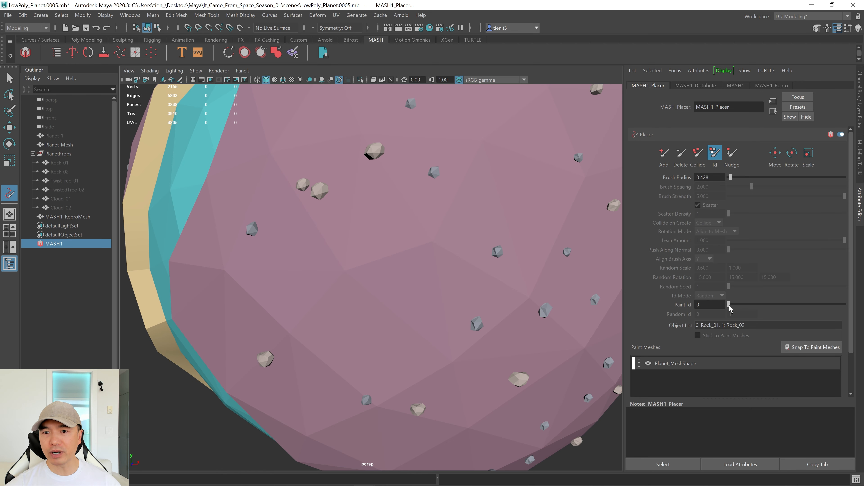
drag(729, 305, 737, 305)
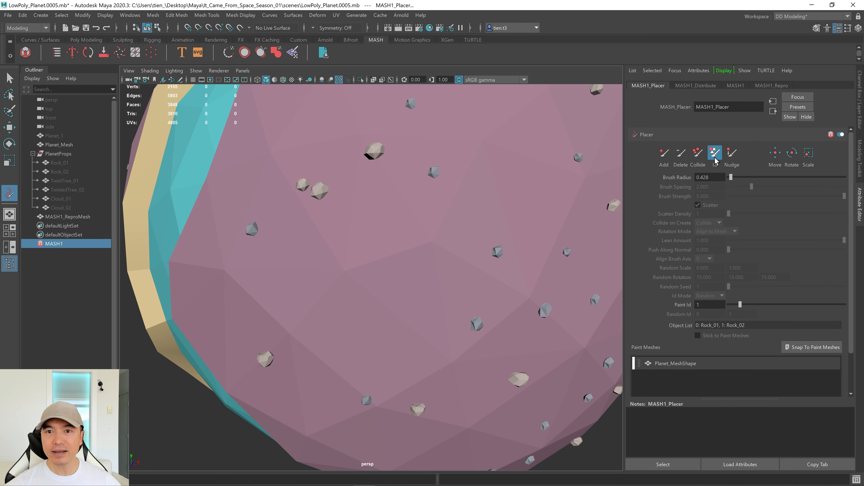
alt+drag(283, 229, 292, 232)
click(305, 238)
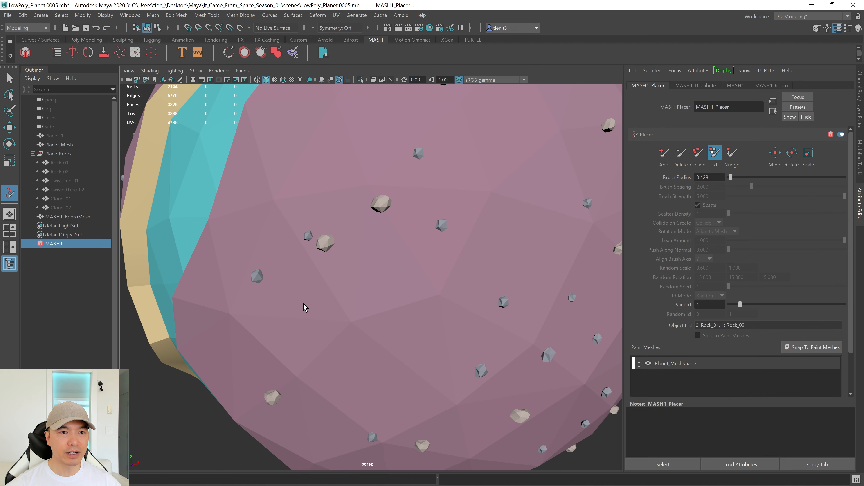
Activate the Placer's Move manipulator and marquee-select a single beige rock on the outer edge of the planet
scroll(418, 283, down, 5)
alt+drag(411, 286, 380, 266)
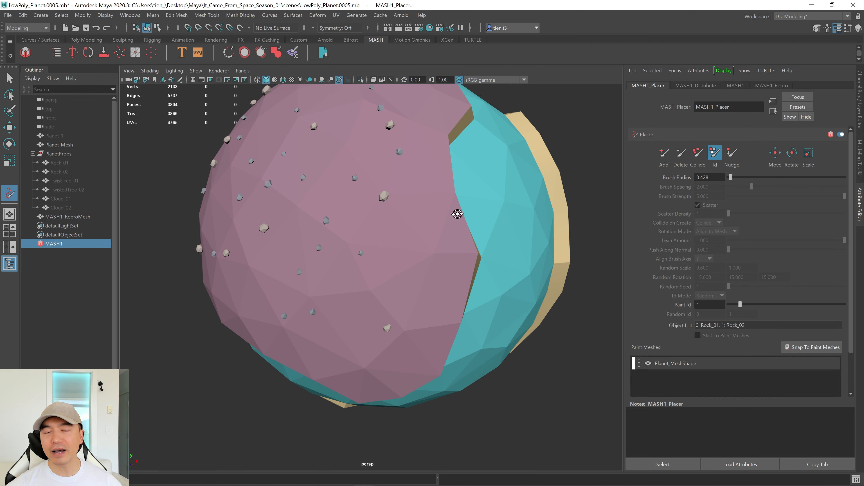
alt+drag(456, 213, 450, 215)
alt+drag(427, 247, 473, 281)
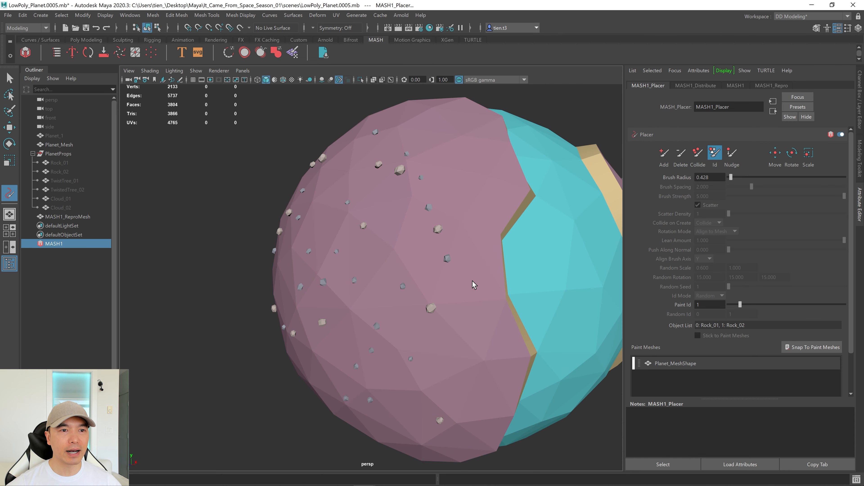
click(775, 153)
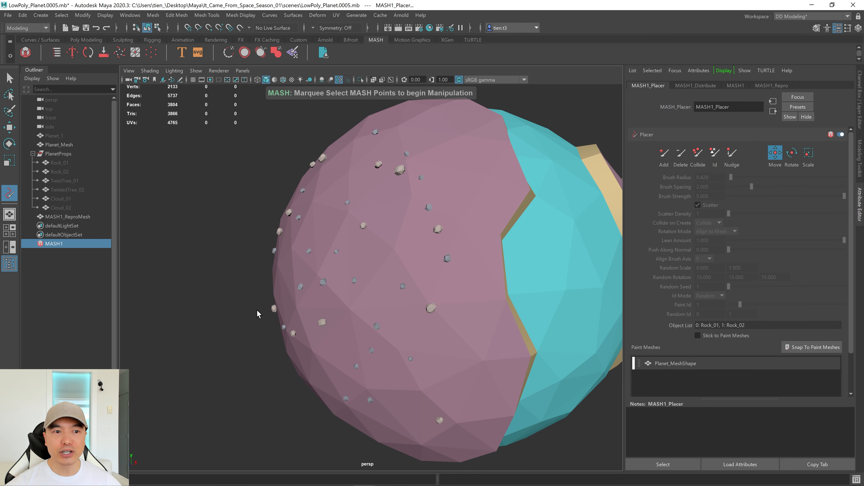
scroll(258, 310, up, 5)
drag(223, 351, 227, 345)
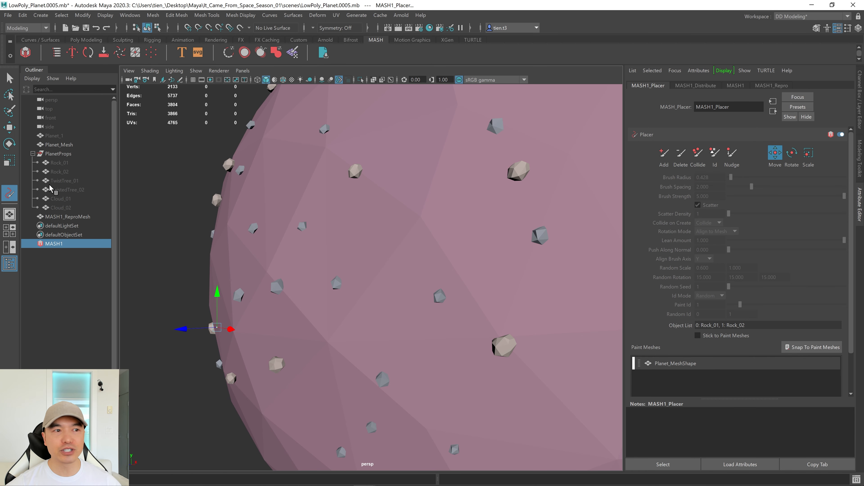
Examine the scattered rocks from several sides of the planet
scroll(458, 284, down, 5)
alt+drag(457, 282, 476, 299)
alt+drag(413, 285, 395, 284)
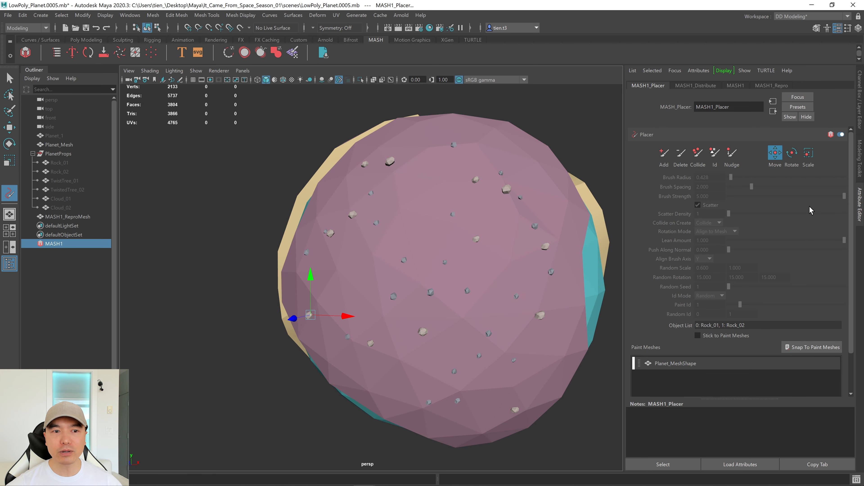
alt+drag(466, 271, 478, 301)
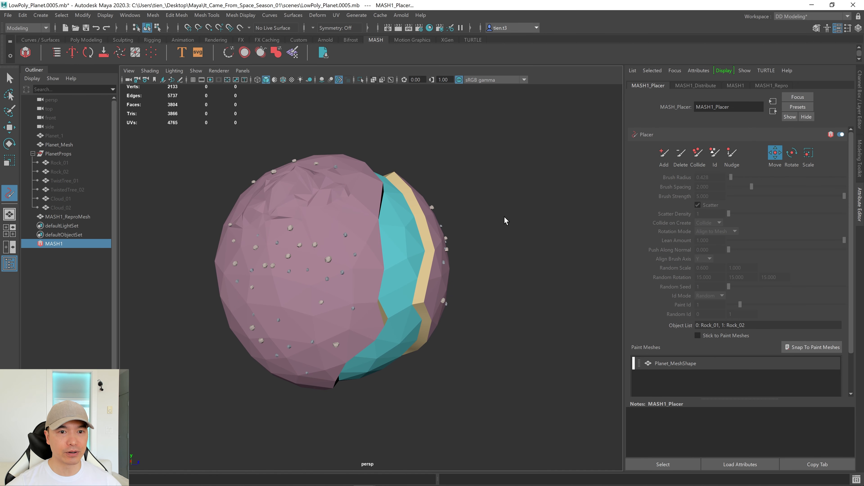
mouse_move(395, 267)
alt+mouse_down()
mouse_move(385, 266)
mouse_move(397, 275)
alt+mouse_up()
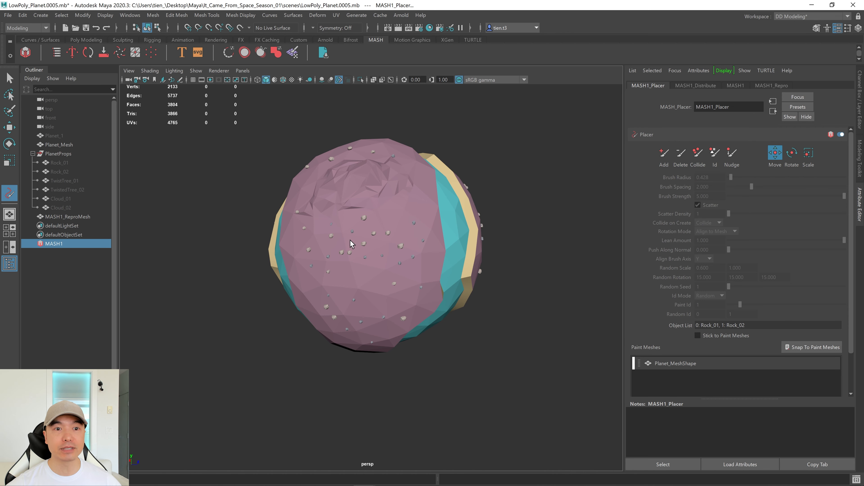
mouse_move(351, 240)
alt+mouse_down()
mouse_move(366, 247)
mouse_move(337, 234)
alt+mouse_up()
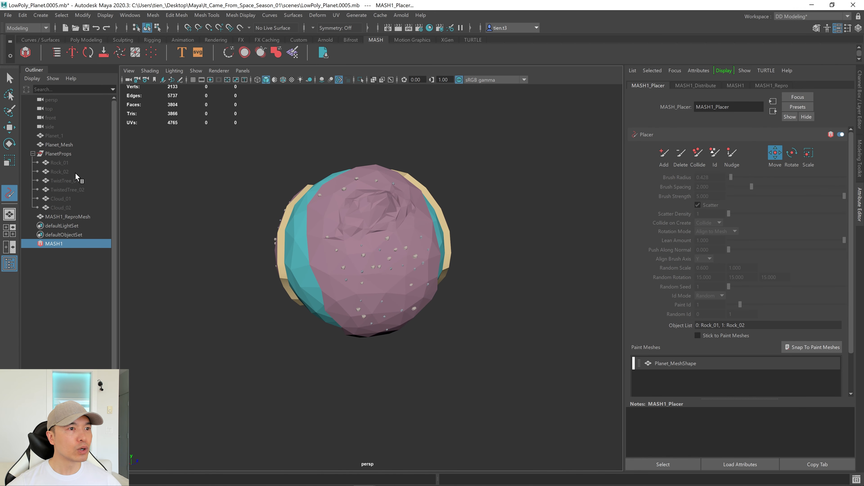
Unhide TwistTree_01 and TwistedTree_02 in the PlanetProps group
click(67, 181)
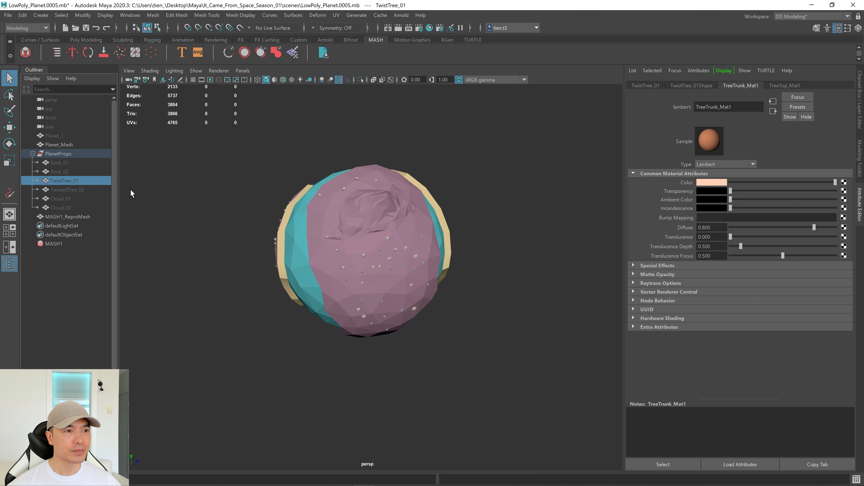
key(h)
key(f)
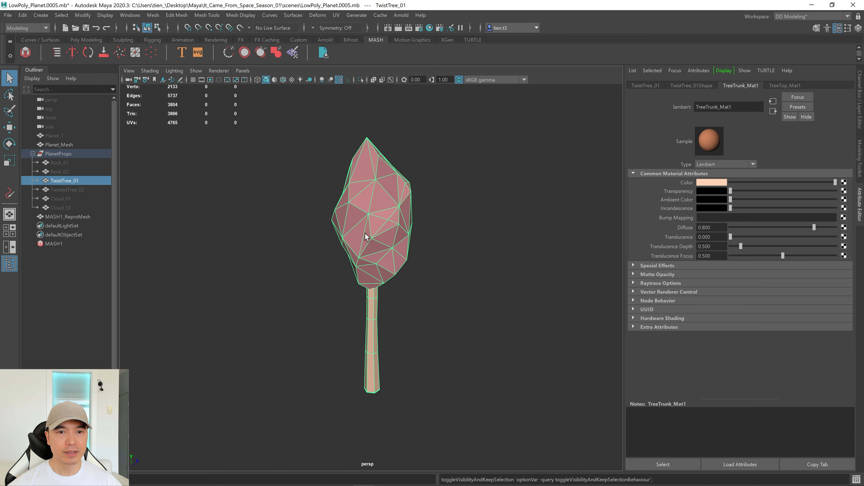
alt+right_drag(364, 233, 247, 265)
alt+drag(185, 252, 265, 257)
click(76, 190)
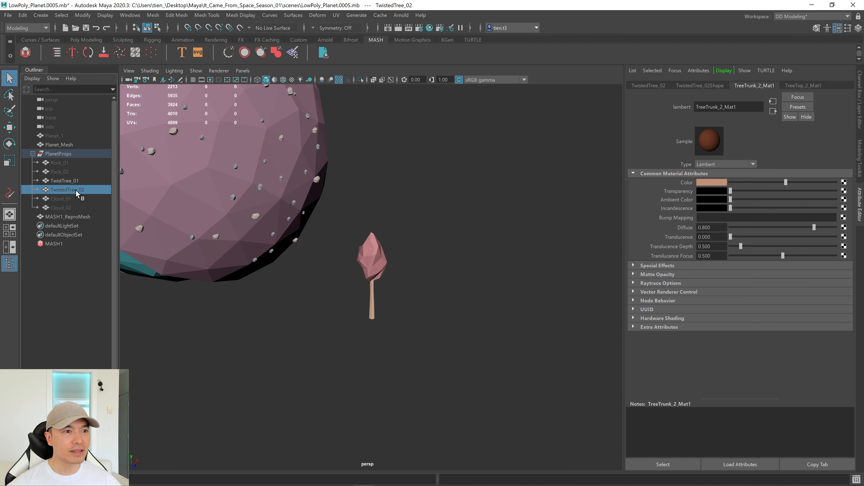
key(h)
alt+drag(513, 272, 477, 283)
Create a new MASH network from the two tree models and set its Number of Points to 0
drag(295, 207, 472, 348)
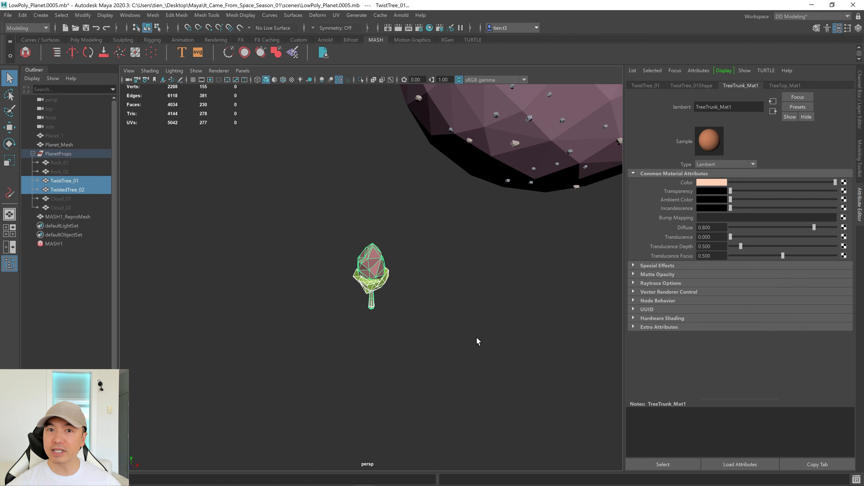
click(25, 53)
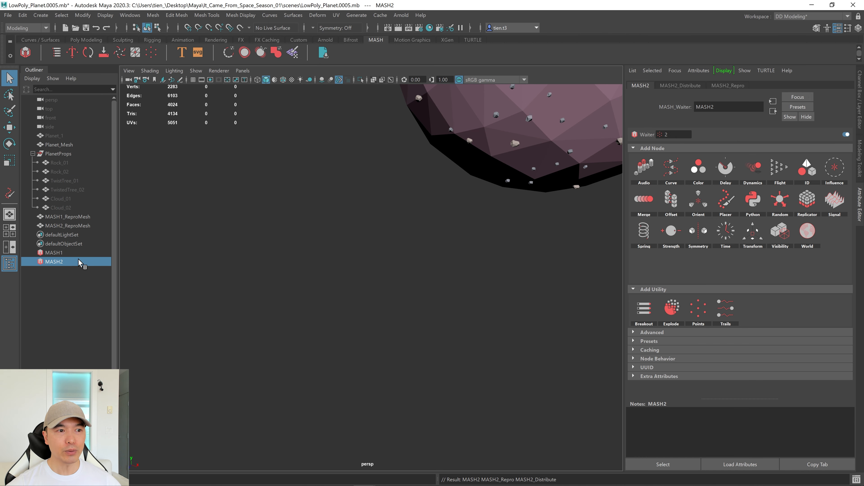
scroll(409, 259, down, 10)
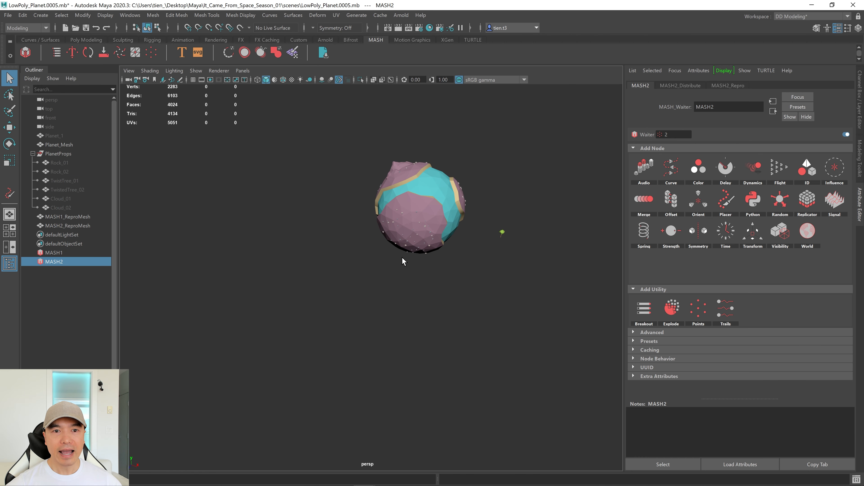
alt+middle_drag(413, 252, 365, 260)
scroll(368, 256, up, 5)
alt+drag(407, 254, 466, 269)
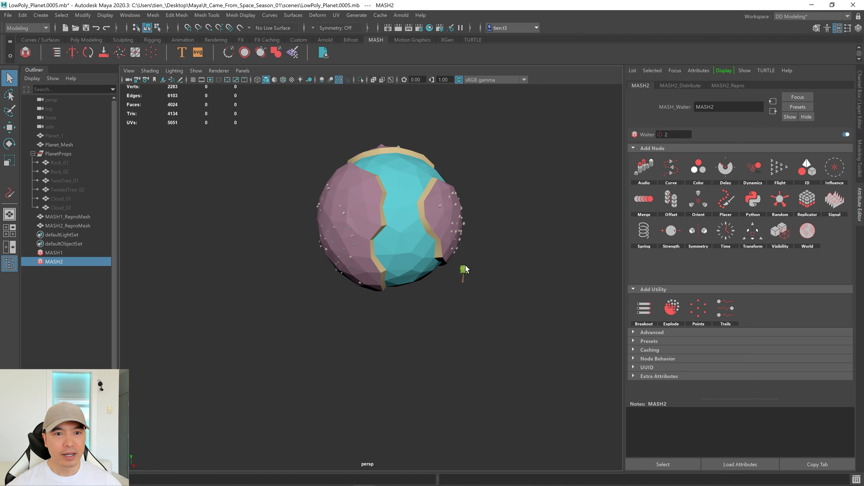
alt+middle_drag(466, 268, 422, 264)
scroll(422, 264, up, 3)
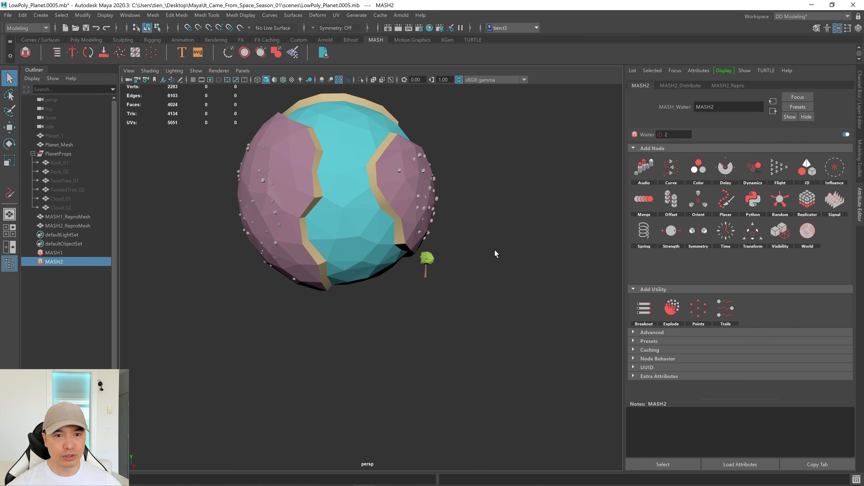
click(694, 87)
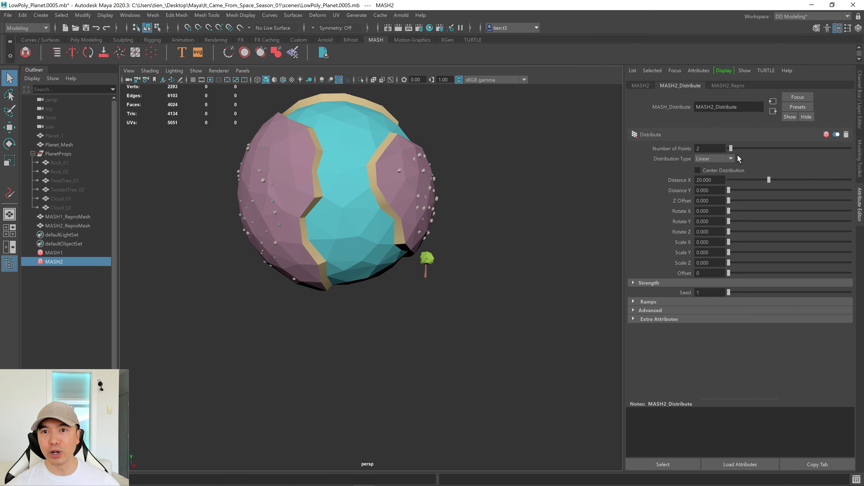
drag(731, 149, 724, 149)
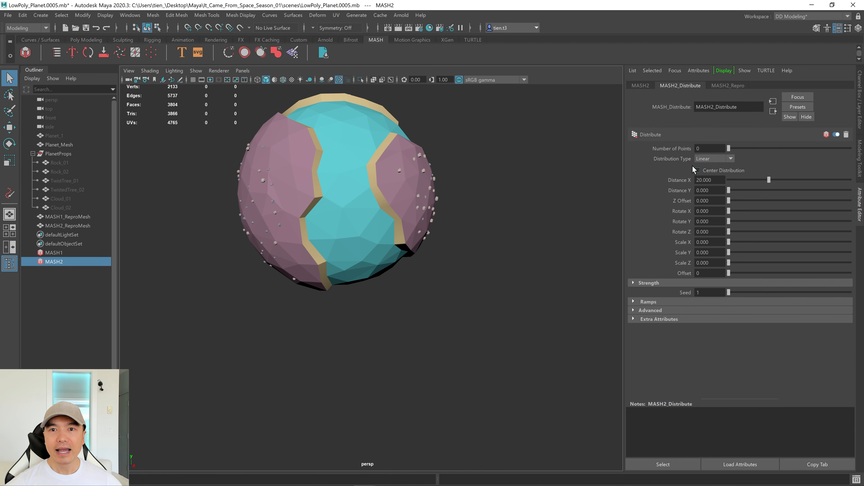
Add a Placer node to the MASH2 network and assign Planet_Mesh as its paint mesh
click(640, 84)
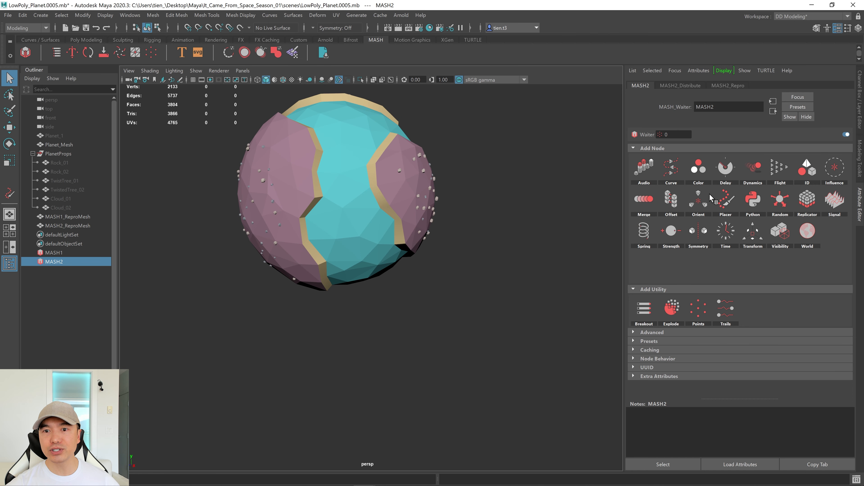
click(727, 204)
click(750, 207)
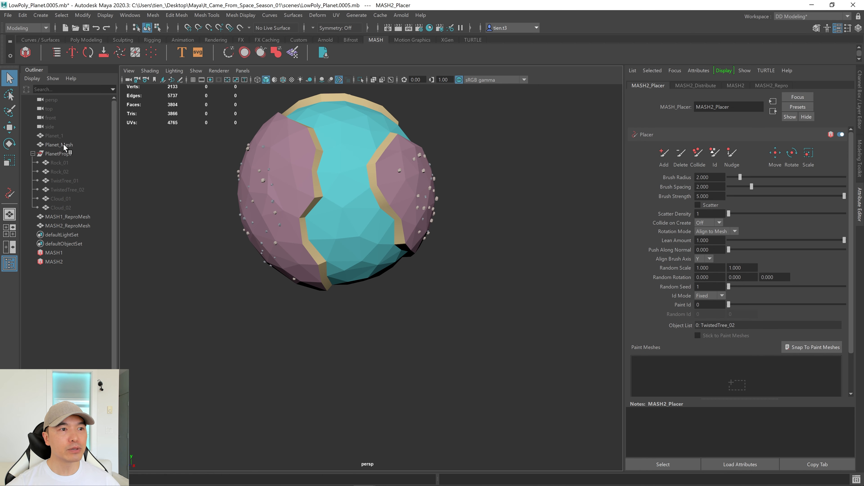
drag(68, 147, 677, 365)
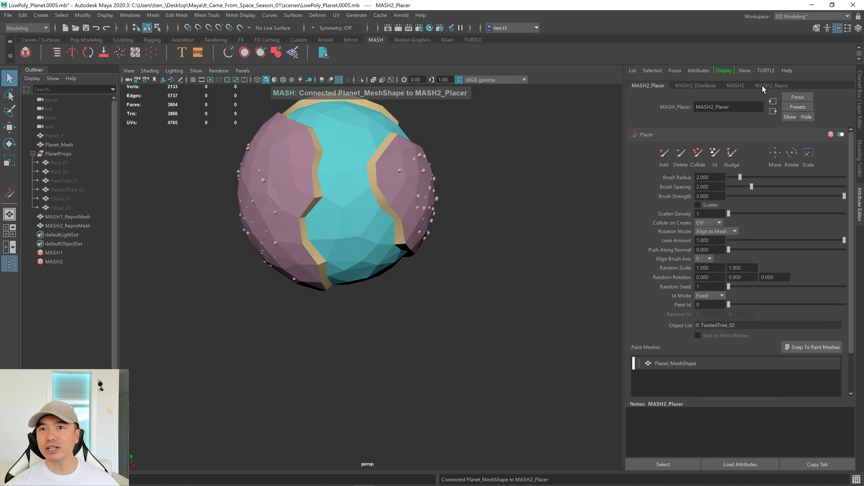
Reorder the objects in MASH2_Repro so TwistTree_01 has ID 0 and TwistedTree_02 has ID 1
click(778, 85)
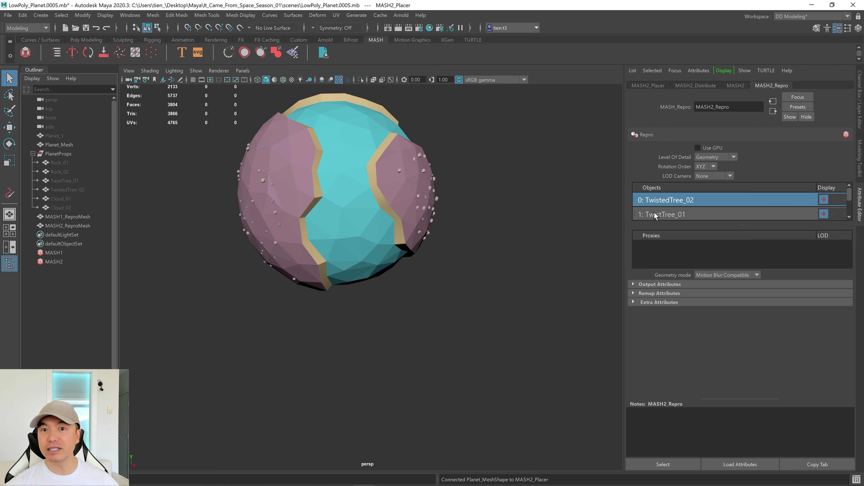
click(660, 213)
scroll(662, 213, down, 1)
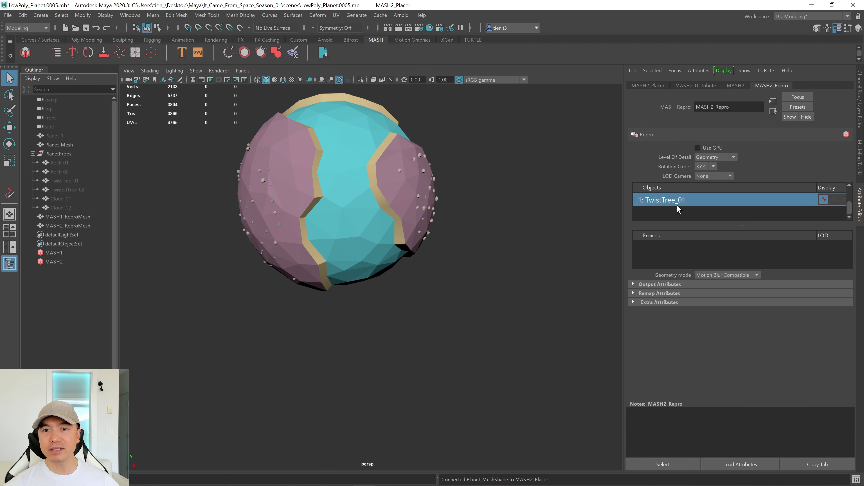
scroll(679, 208, up, 1)
drag(664, 215, 666, 198)
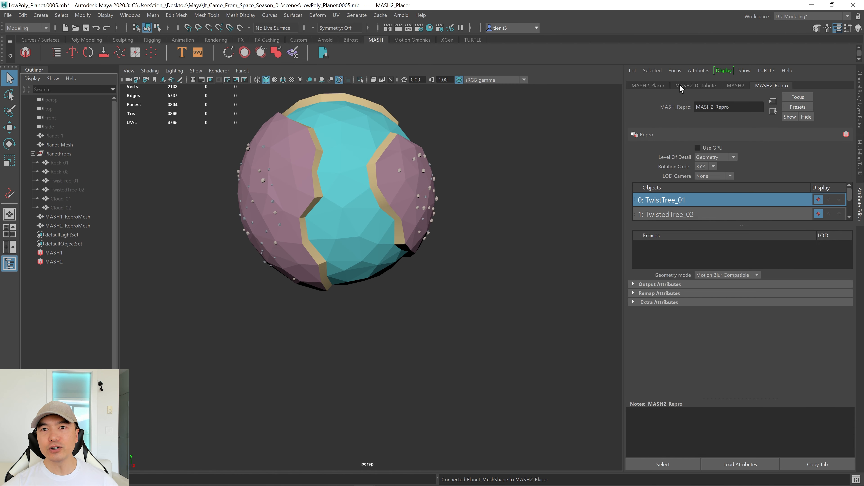
In MASH2_Placer, enable Scatter, set Collide on Create to Collide and set Random Scale to 0.8 and 1.3
click(651, 86)
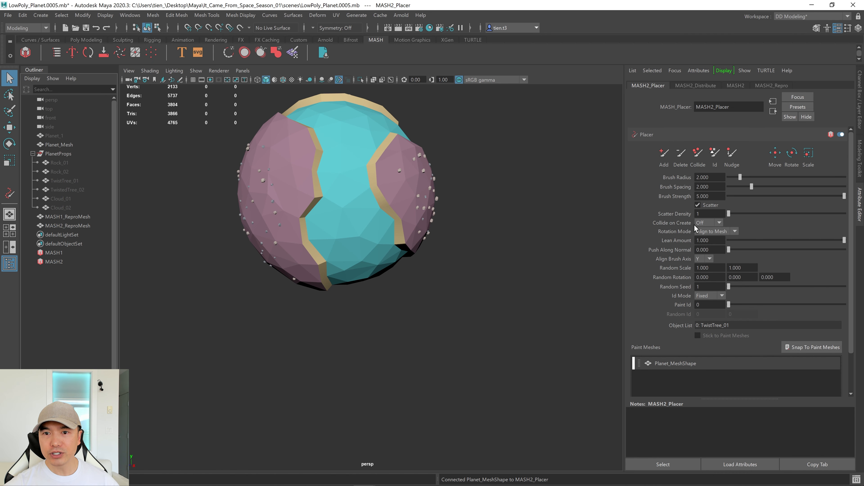
click(723, 223)
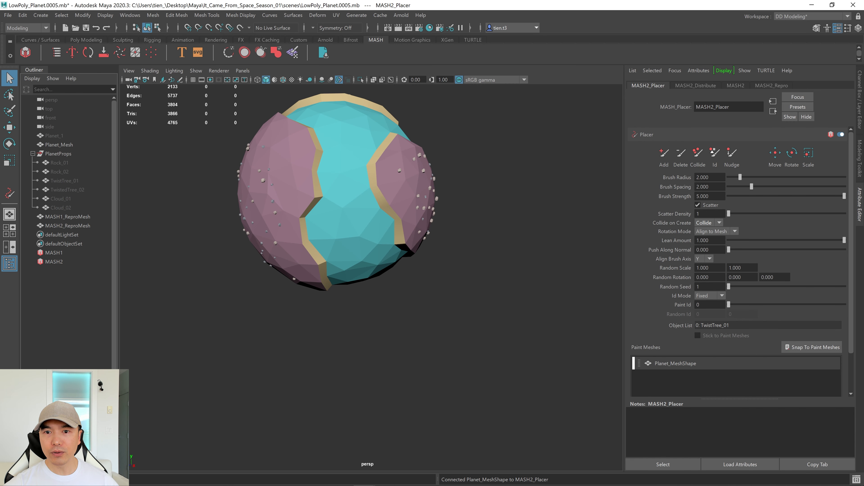
double_click(703, 268)
click(703, 267)
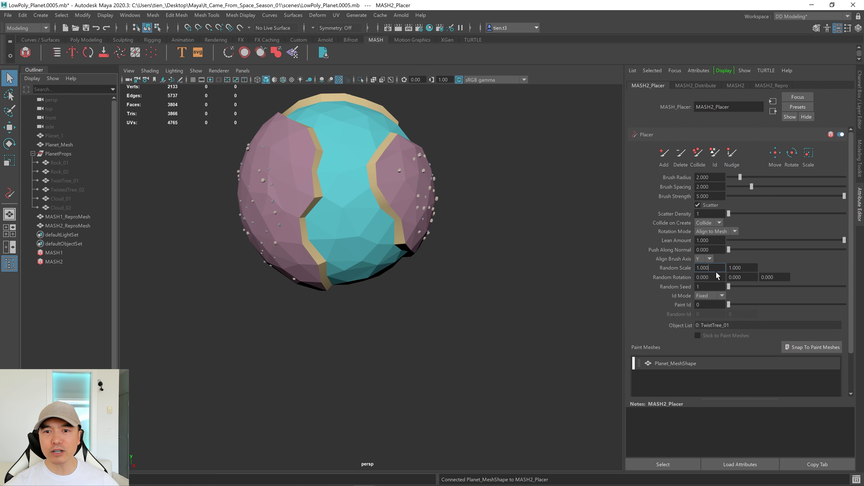
double_click(703, 268)
text(.)
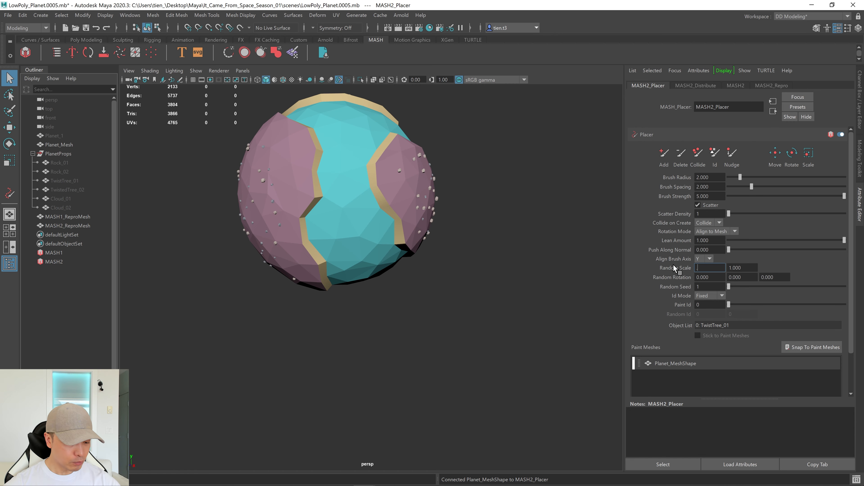
text(8)
key(Tab)
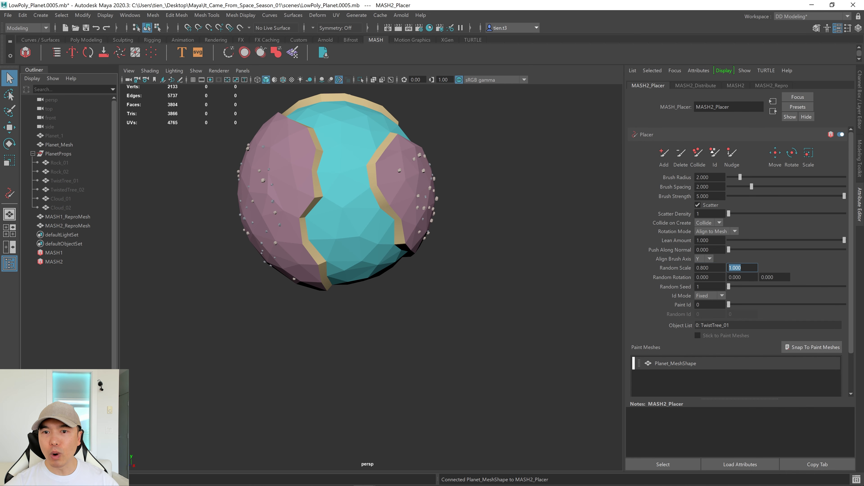
text(1)
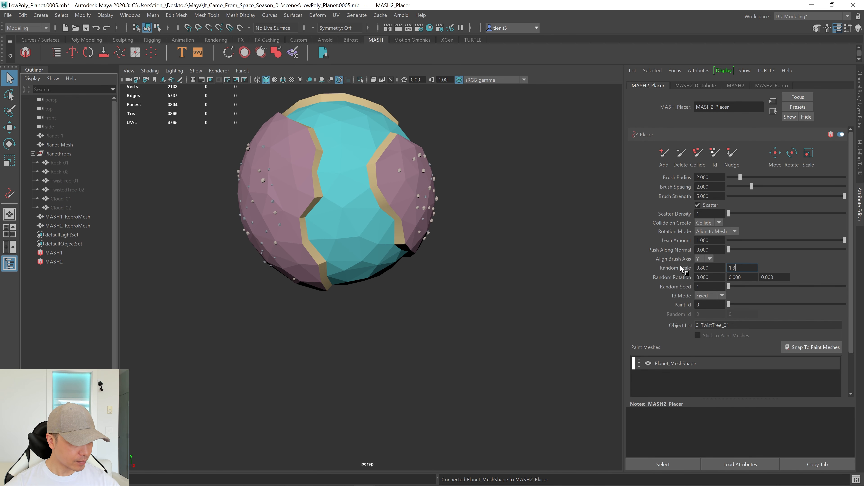
text(.3)
key(Return)
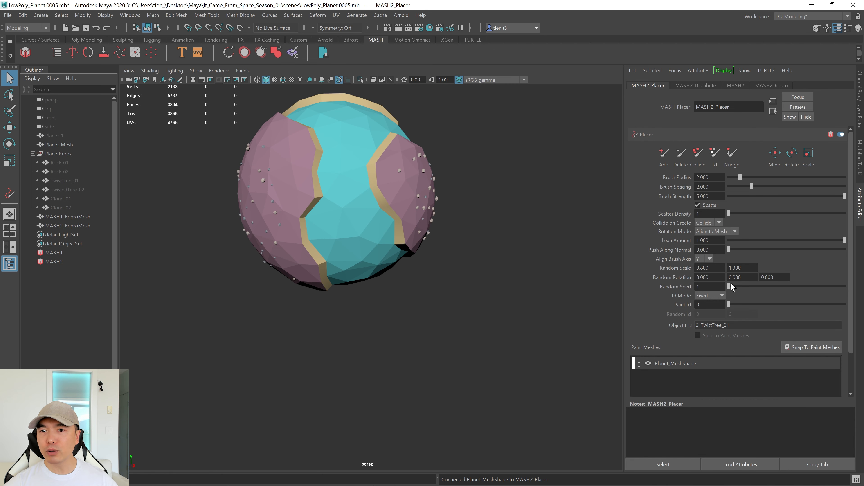
Set the tree Placer's second Random Rotation value to 15 and its Id Mode to Random with Random Id 0 to 1
double_click(736, 277)
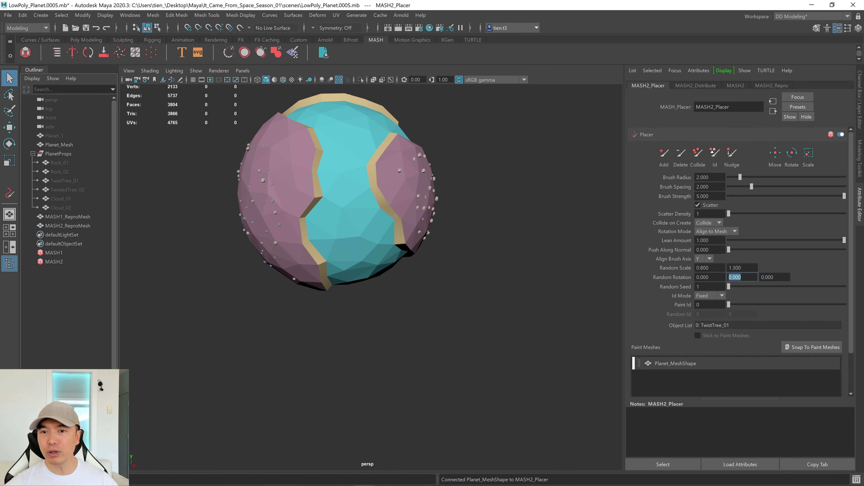
text(15)
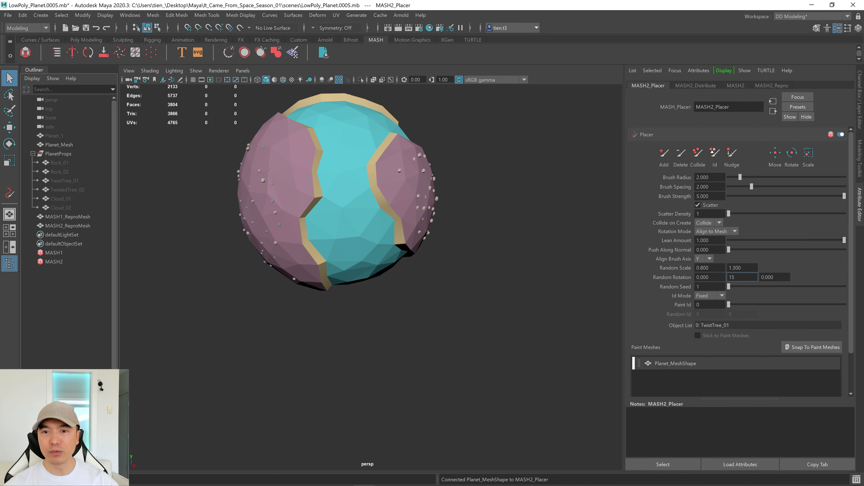
key(Return)
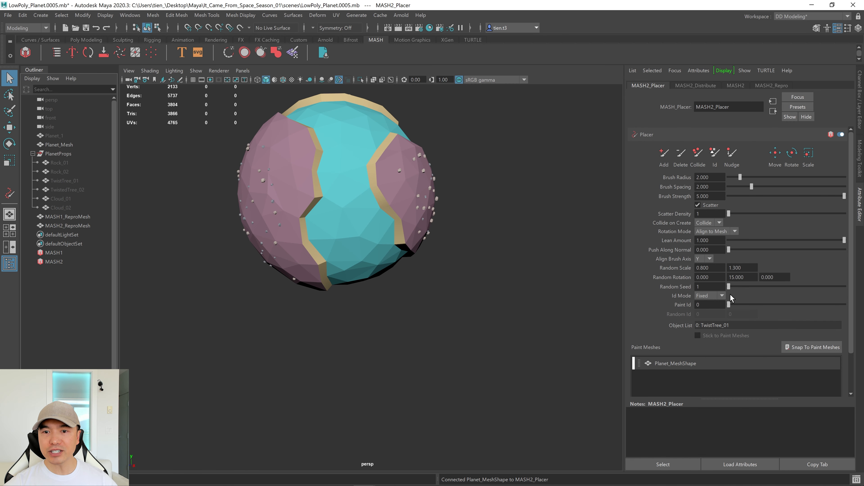
click(712, 313)
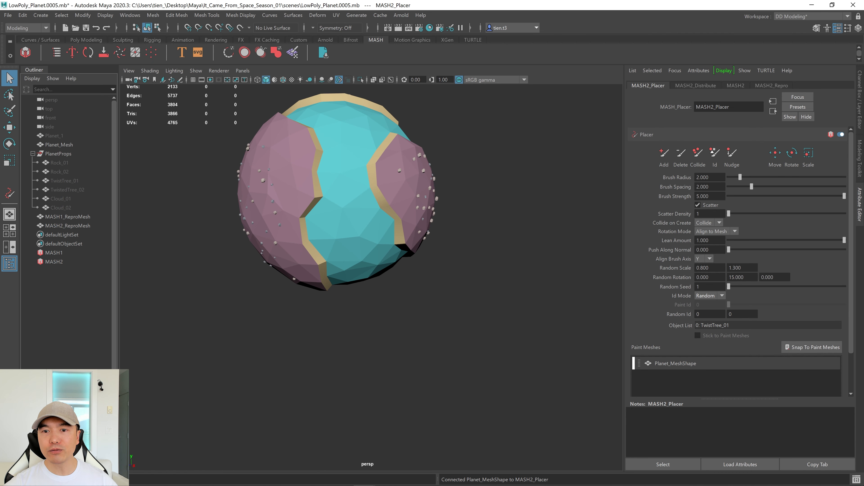
click(742, 314)
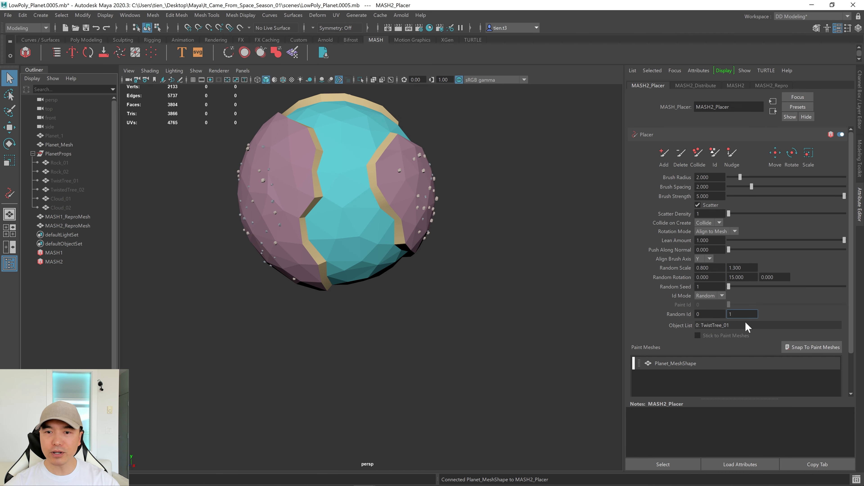
key(Return)
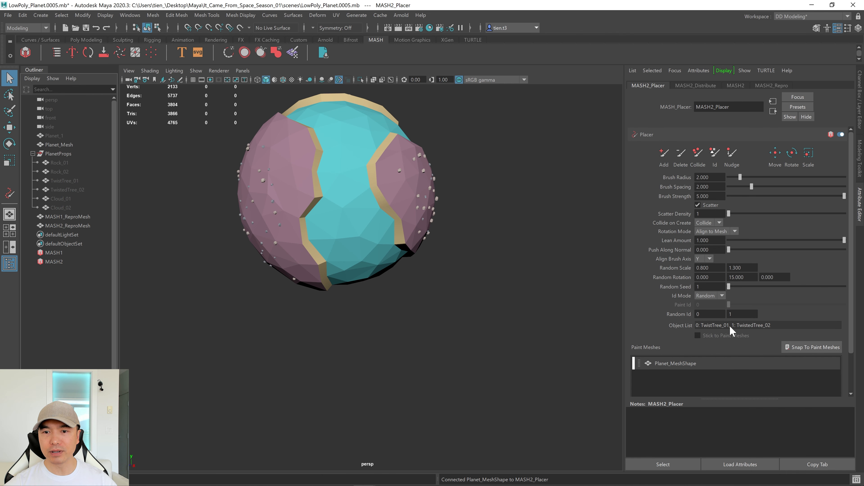
Paint scattered trees over the pink landmasses all around the planet with the MASH2 Placer's Add brush
click(664, 157)
alt+drag(411, 195, 387, 243)
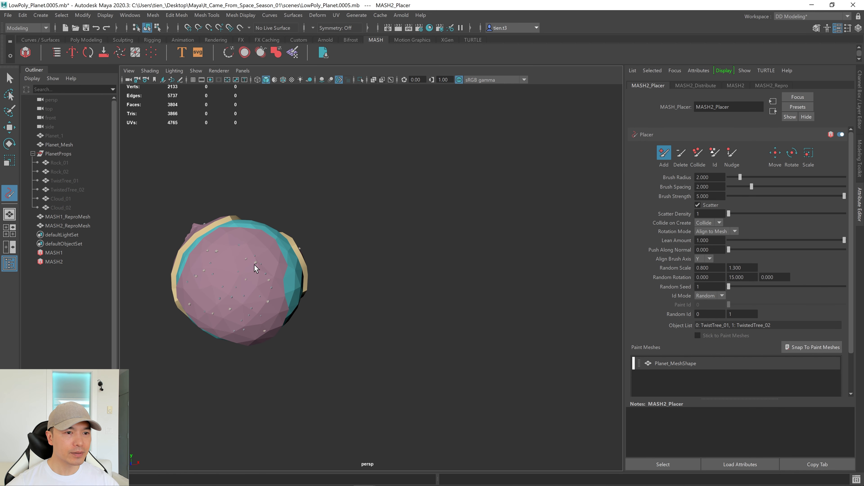
alt+middle_drag(254, 265, 414, 228)
scroll(401, 244, up, 5)
alt+drag(401, 243, 393, 267)
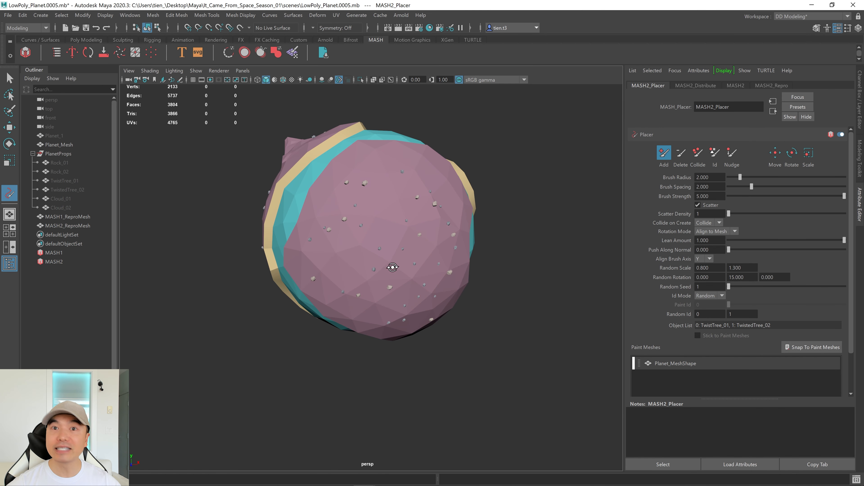
mouse_move(406, 202)
mouse_down()
mouse_move(395, 244)
mouse_move(374, 265)
mouse_move(370, 230)
mouse_move(376, 243)
mouse_up()
scroll(411, 266, down, 3)
alt+drag(412, 267, 392, 263)
mouse_move(414, 230)
mouse_down()
mouse_move(402, 215)
mouse_move(394, 323)
mouse_move(352, 294)
mouse_move(371, 269)
mouse_move(400, 272)
mouse_up()
mouse_move(380, 308)
alt+mouse_down()
mouse_move(393, 267)
mouse_move(444, 251)
mouse_move(459, 258)
mouse_move(431, 271)
alt+mouse_up()
mouse_move(369, 208)
mouse_down()
mouse_move(351, 206)
mouse_move(356, 236)
mouse_move(378, 240)
mouse_up()
scroll(369, 276, down, 3)
mouse_move(370, 279)
alt+mouse_down()
mouse_move(286, 244)
mouse_move(334, 263)
mouse_move(293, 323)
mouse_move(279, 266)
mouse_move(316, 291)
mouse_move(334, 279)
mouse_move(393, 281)
alt+mouse_up()
alt+middle_drag(393, 281, 301, 279)
mouse_move(334, 251)
mouse_down()
mouse_move(316, 259)
mouse_move(353, 305)
mouse_move(334, 289)
mouse_move(303, 289)
mouse_up()
scroll(374, 290, up, 3)
mouse_move(374, 290)
alt+mouse_down()
mouse_move(396, 262)
mouse_move(334, 253)
mouse_move(392, 271)
mouse_move(367, 261)
mouse_move(379, 238)
mouse_move(423, 295)
mouse_move(401, 295)
mouse_move(407, 310)
mouse_move(402, 304)
mouse_move(359, 321)
mouse_move(346, 319)
mouse_move(349, 310)
mouse_move(434, 264)
mouse_move(419, 260)
mouse_move(430, 257)
alt+mouse_up()
scroll(396, 263, up, 3)
scroll(395, 260, down, 3)
scroll(419, 260, up, 3)
alt+middle_drag(432, 245, 408, 268)
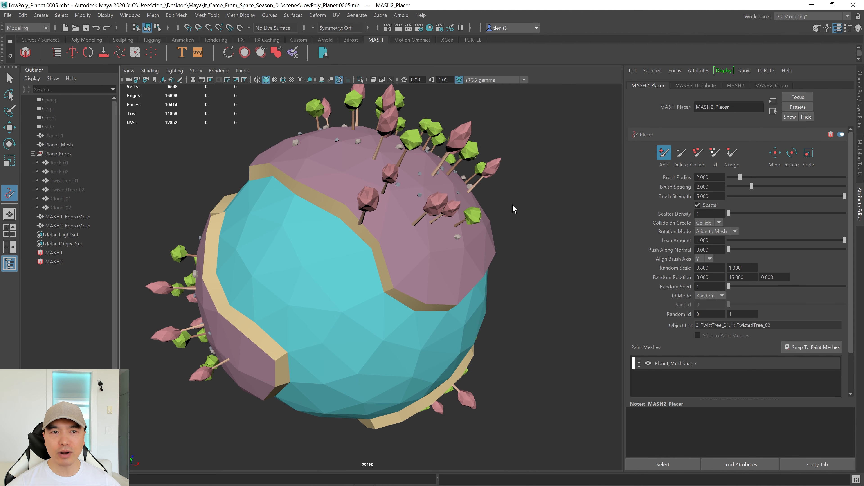
Reposition the trees near the coastline with the Nudge brush, undoing the first nudge and reducing Brush Radius to 1.479
click(732, 154)
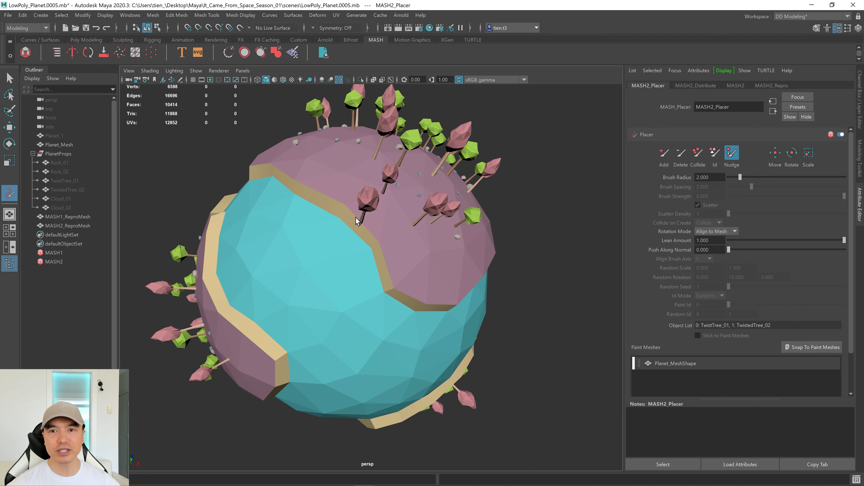
mouse_move(352, 224)
mouse_down()
mouse_move(408, 198)
mouse_move(370, 240)
mouse_up()
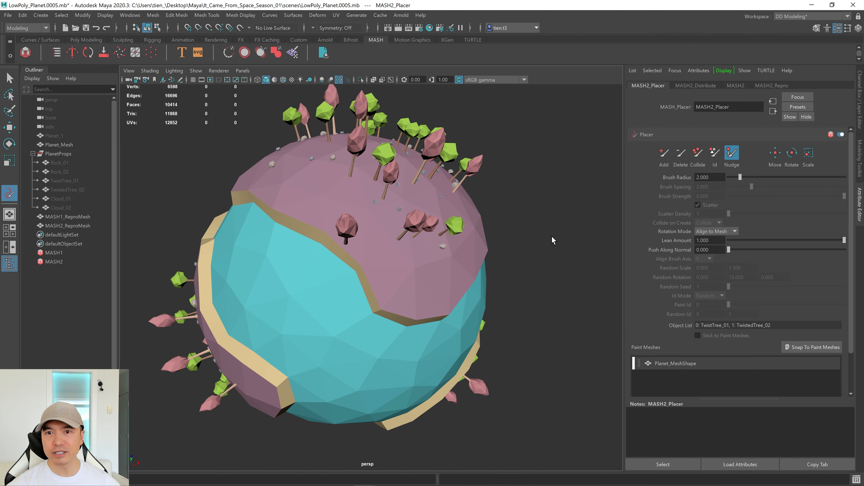
key(ctrl+z)
drag(741, 177, 737, 177)
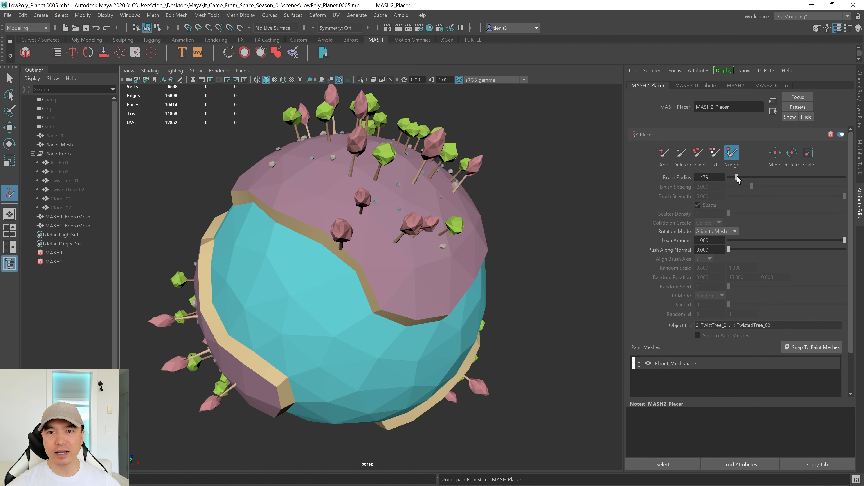
mouse_move(329, 253)
mouse_down()
mouse_move(358, 235)
mouse_move(362, 255)
mouse_move(423, 287)
mouse_move(372, 226)
mouse_move(372, 283)
mouse_move(320, 286)
mouse_move(314, 303)
mouse_move(334, 305)
mouse_move(277, 282)
mouse_move(245, 282)
mouse_move(306, 284)
mouse_up()
alt+drag(390, 257, 422, 235)
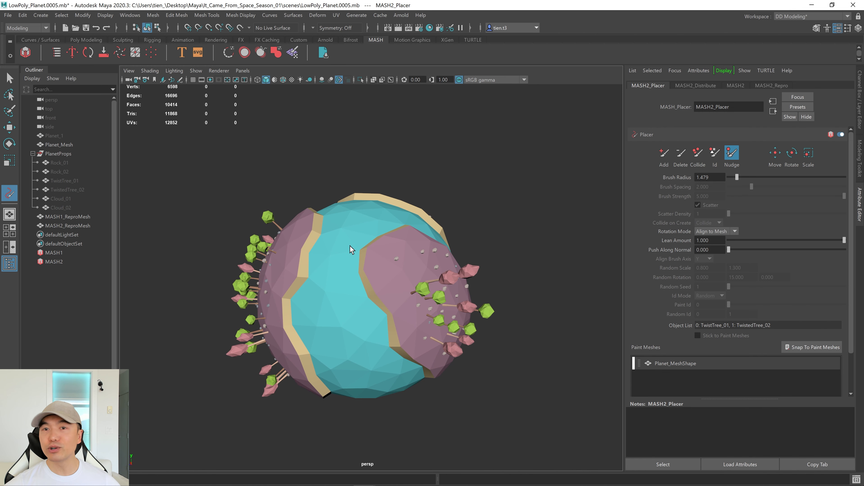
Push apart the two overlapping green trees on the pink landmass with the MASH2 Placer's Collide brush
alt+drag(349, 247, 292, 251)
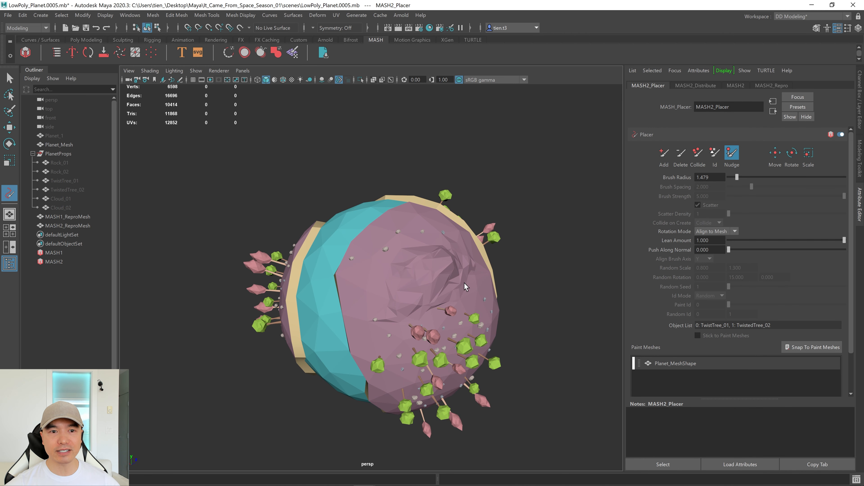
alt+drag(467, 287, 443, 271)
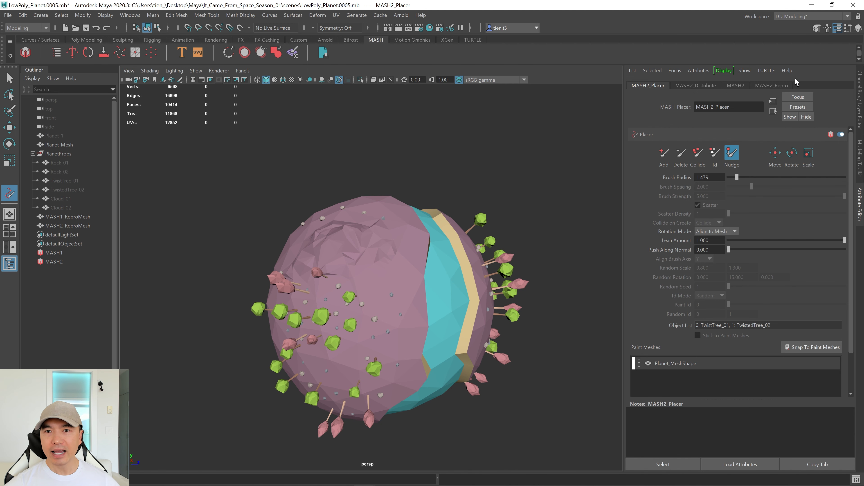
click(777, 88)
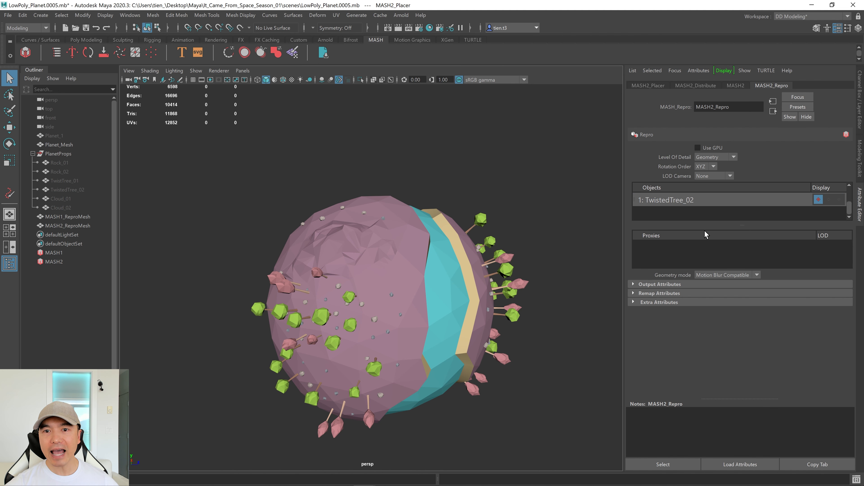
alt+drag(593, 244, 433, 277)
scroll(430, 279, up, 10)
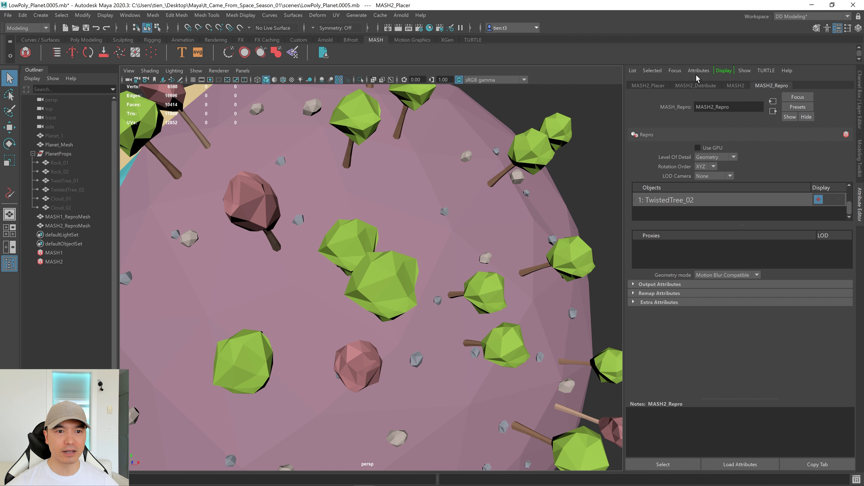
click(648, 86)
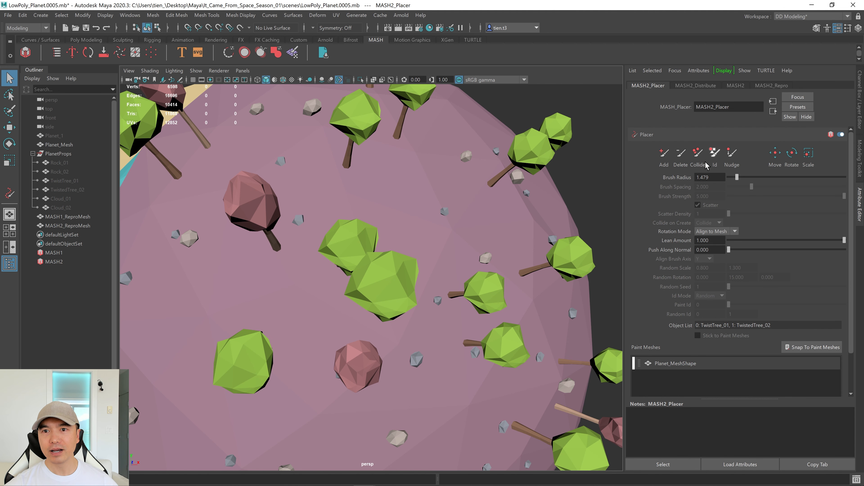
click(697, 162)
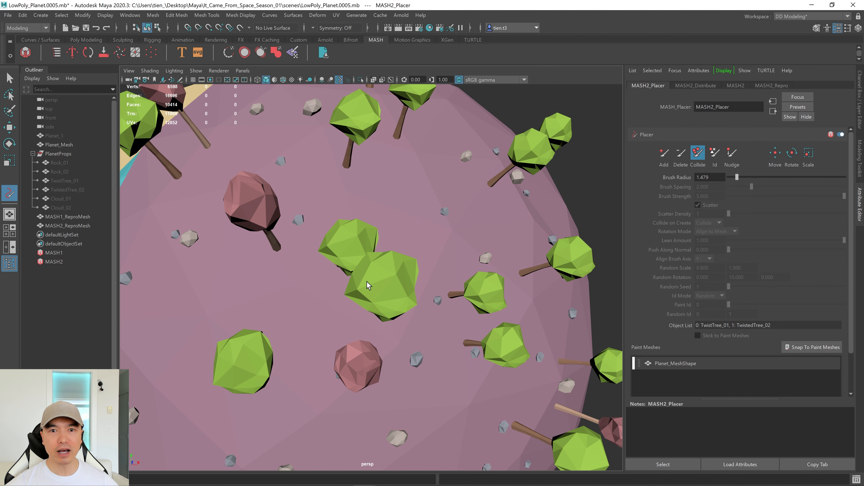
click(374, 266)
Set the Collide brush radius to 2.451 and spread out the clustered pink trees below the mountain
scroll(407, 264, down, 6)
mouse_move(417, 278)
alt+mouse_down()
mouse_move(401, 268)
mouse_move(347, 267)
mouse_move(269, 274)
mouse_move(283, 271)
alt+mouse_up()
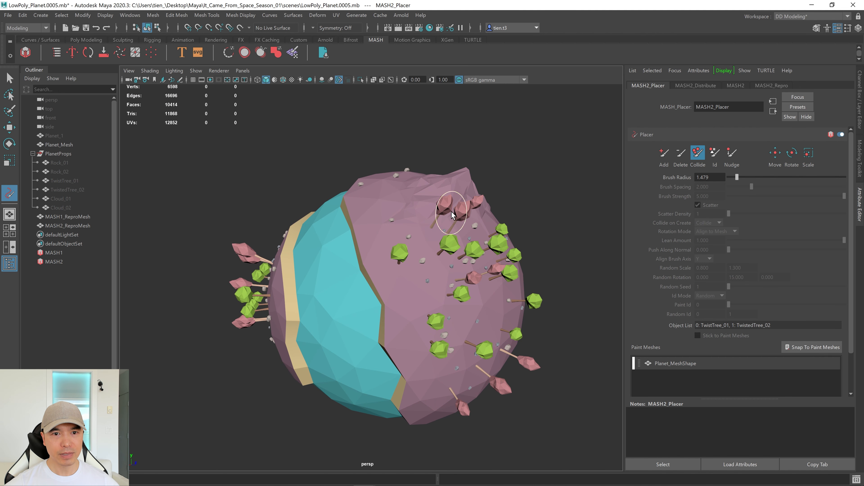
alt+drag(455, 211, 450, 218)
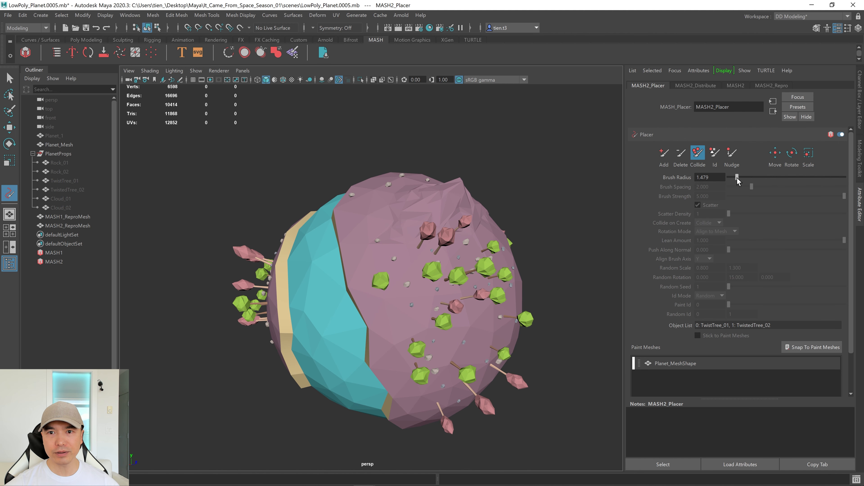
drag(737, 180, 742, 178)
mouse_move(436, 245)
mouse_down()
mouse_move(481, 239)
mouse_move(472, 225)
mouse_move(453, 233)
mouse_up()
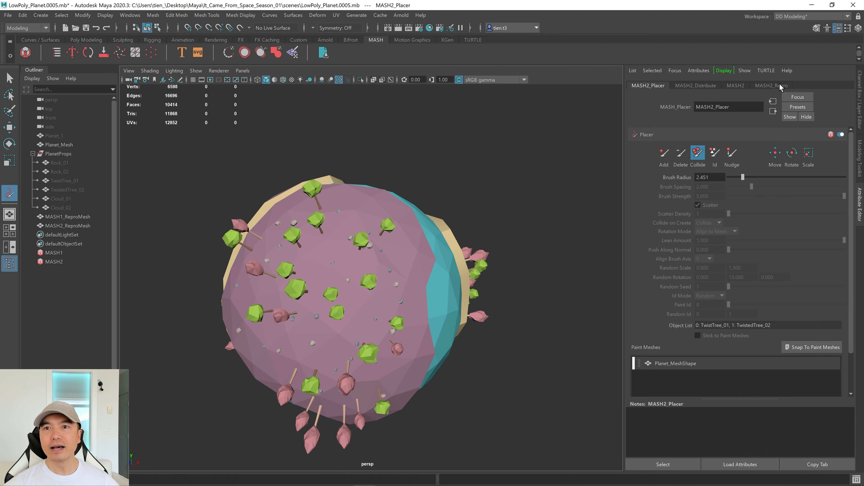
Add Cloud_01 and Cloud_02 to the MASH2_Repro object list, after the two trees
click(779, 86)
click(697, 203)
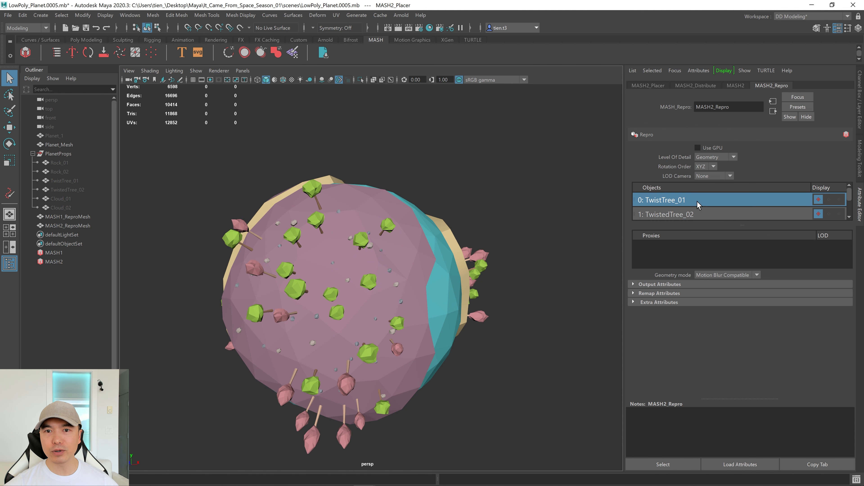
key(Delete)
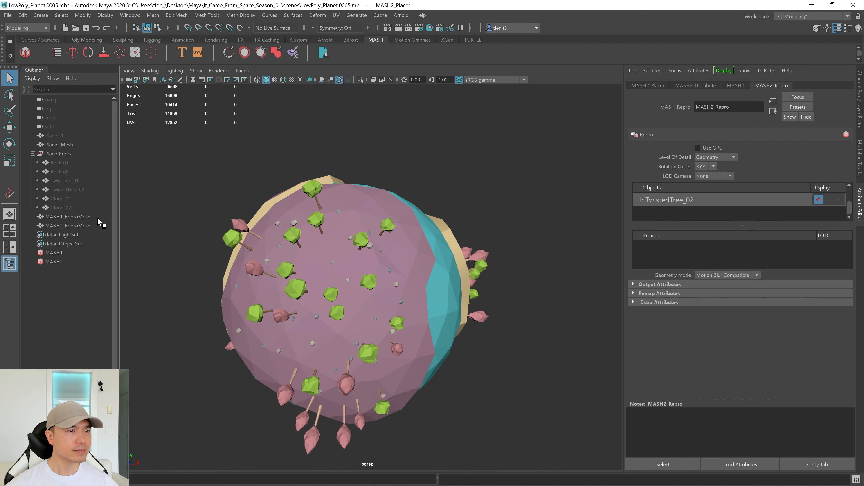
middle_drag(57, 198, 661, 214)
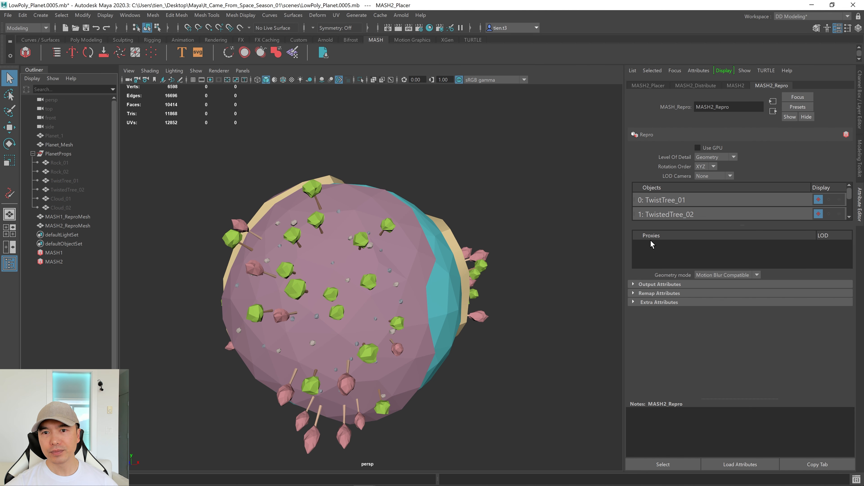
scroll(706, 203, down, 1)
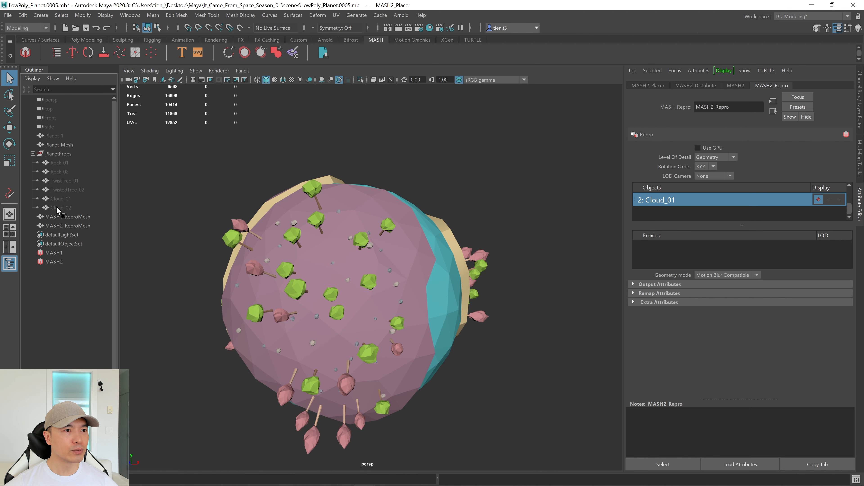
drag(58, 206, 682, 214)
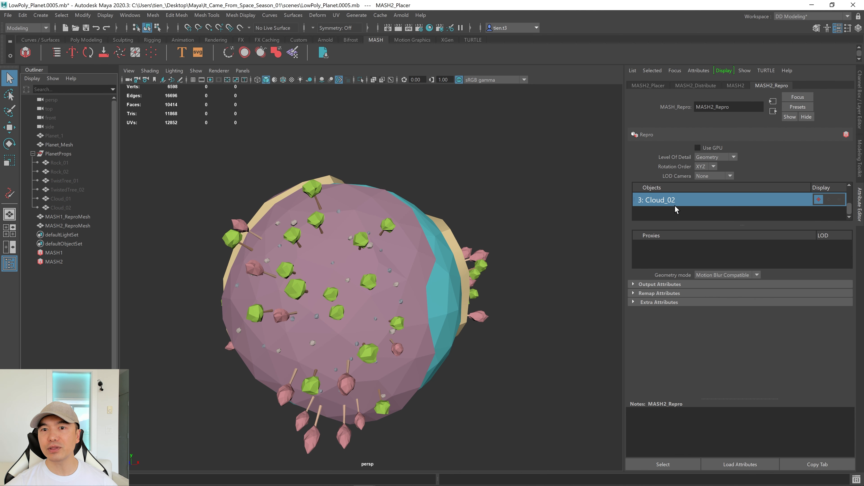
Activate the Add brush in MASH2_Placer and set its Random Id range to 2 to 3 for the cloud objects
click(649, 86)
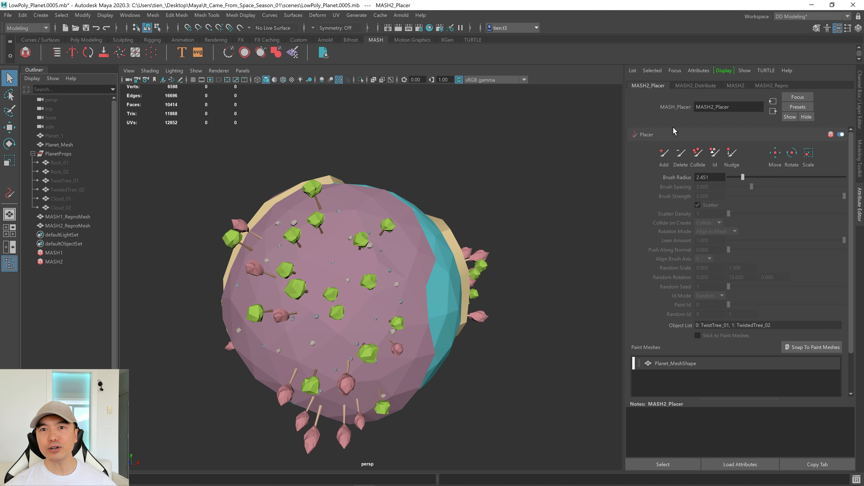
scroll(705, 311, down, 1)
scroll(736, 194, up, 1)
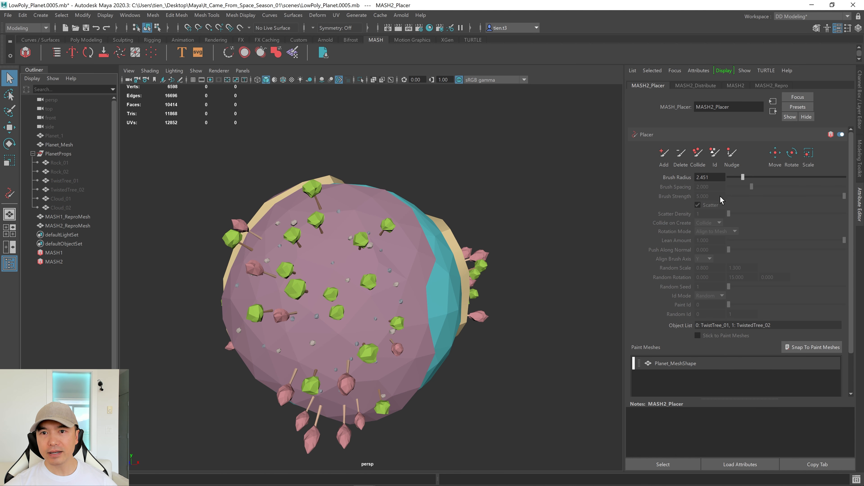
click(667, 163)
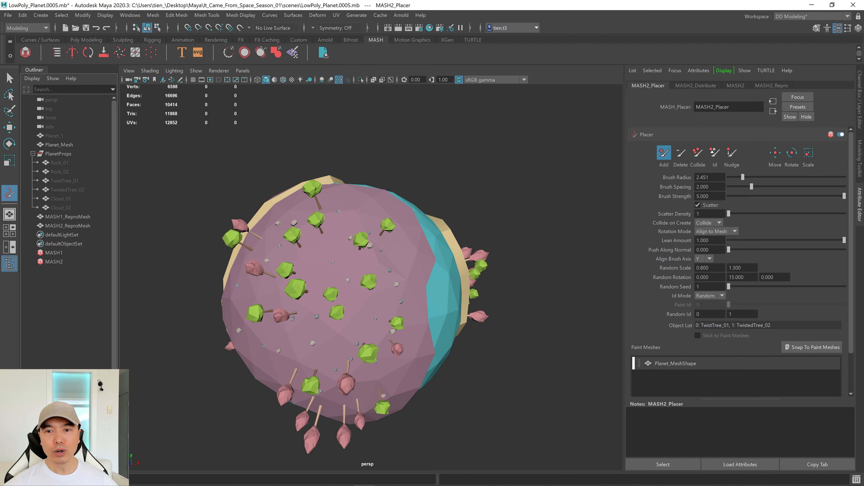
double_click(708, 314)
text(2)
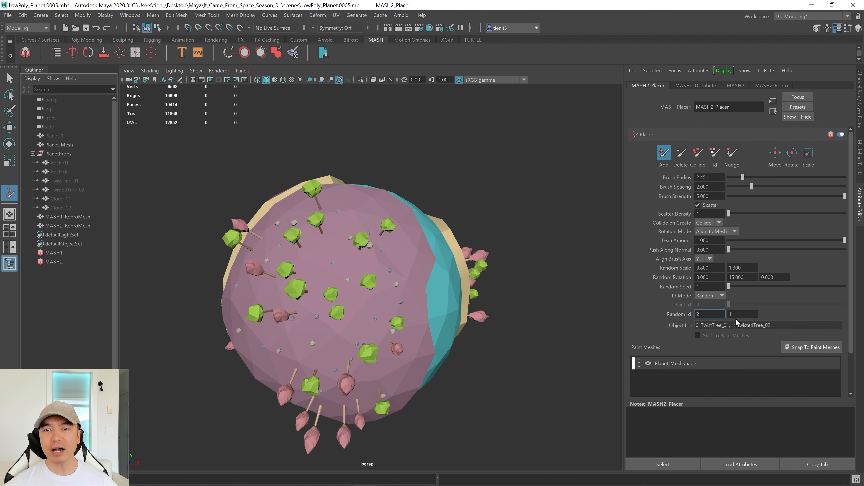
key(Tab)
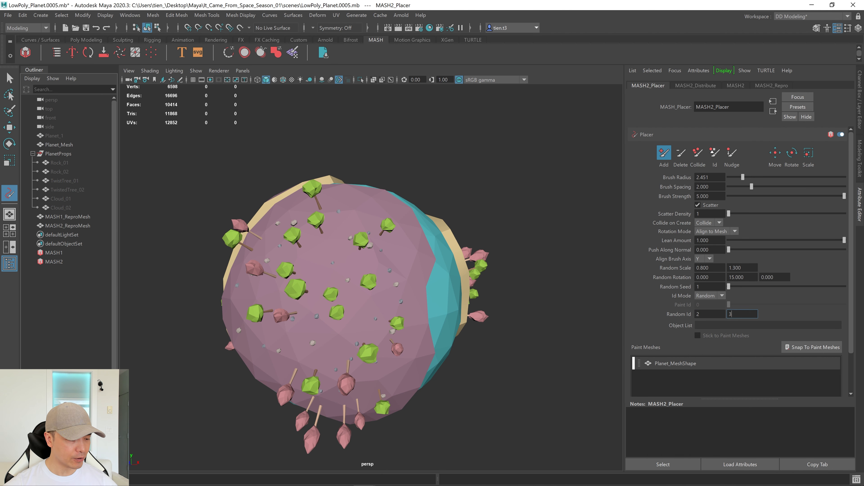
text(3)
key(Return)
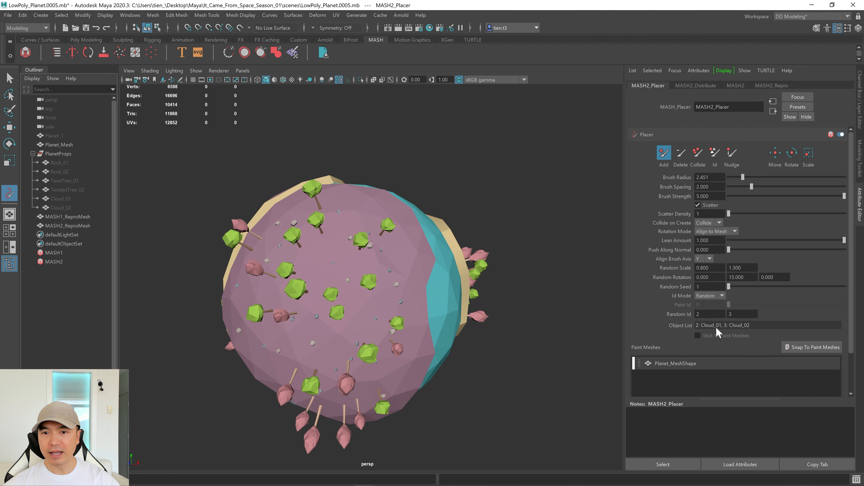
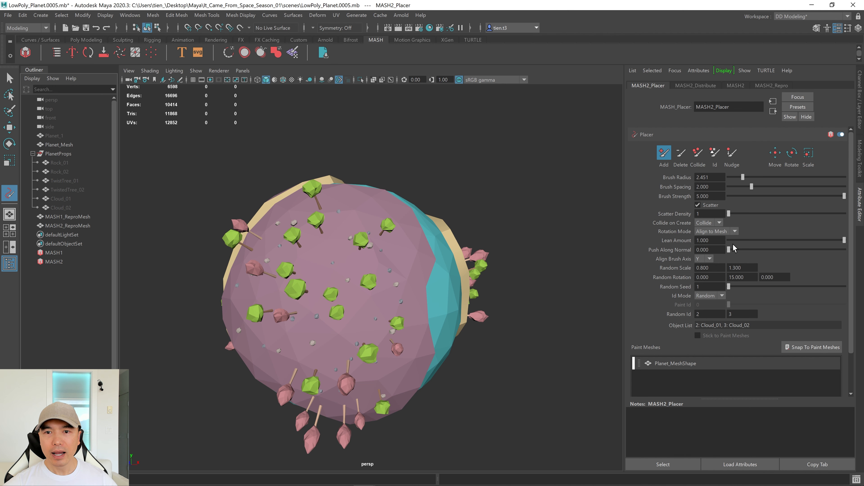
Turn Collide on Create off in MASH2_Placer and set Random Rotation to 5, 10 and 5
click(721, 223)
click(706, 232)
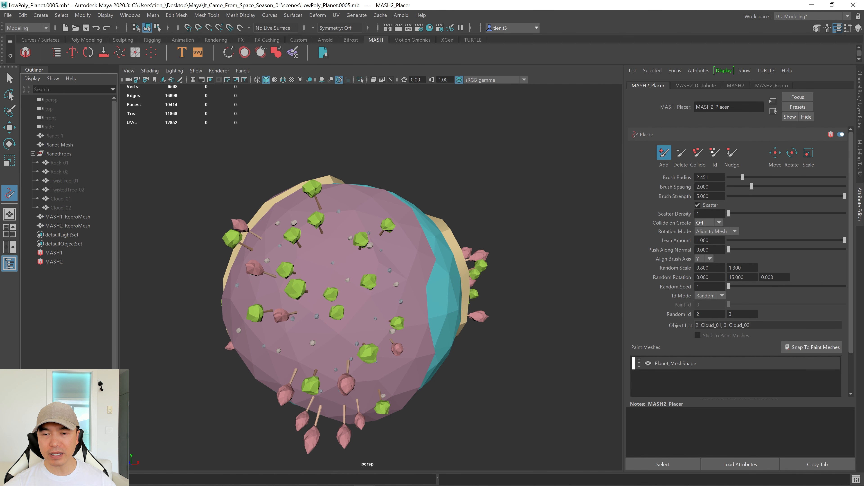
drag(711, 277, 656, 278)
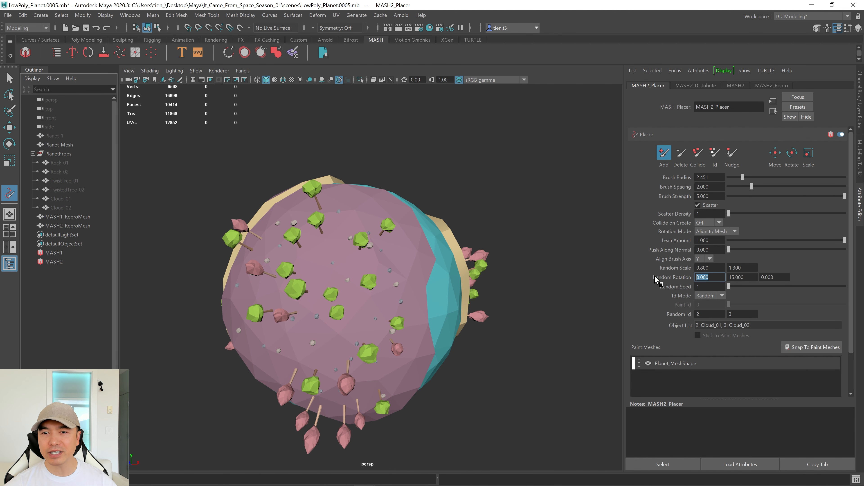
text(5)
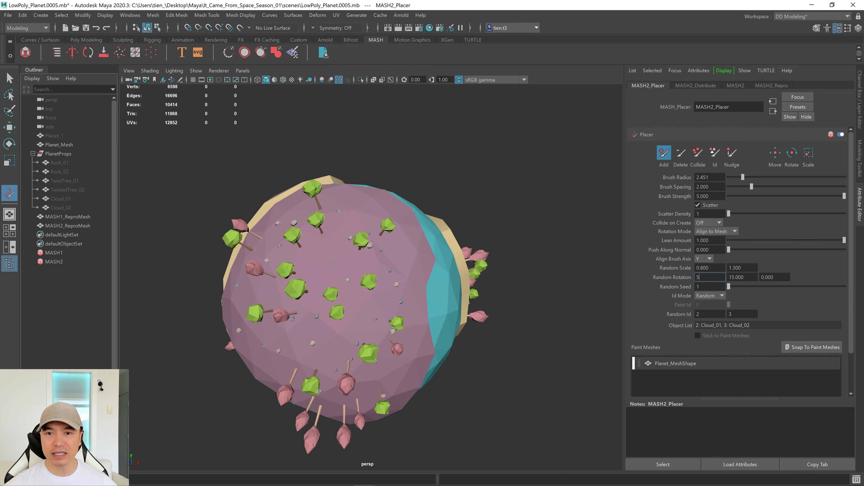
drag(774, 277, 760, 277)
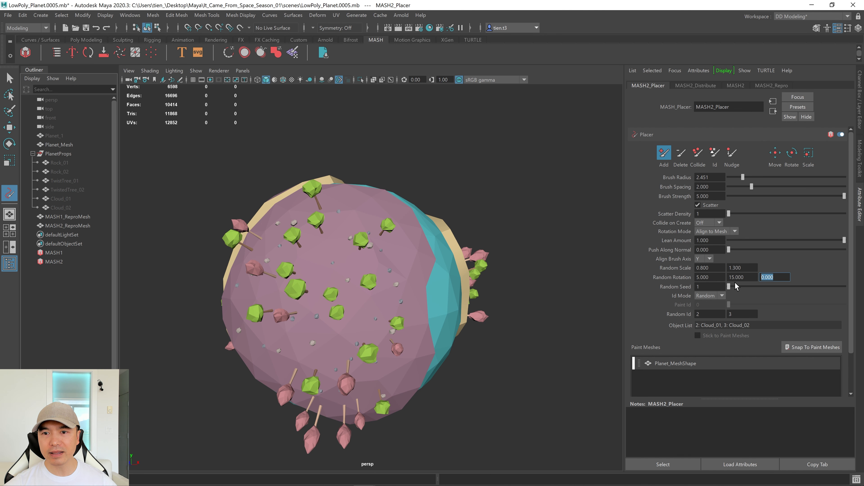
text(5)
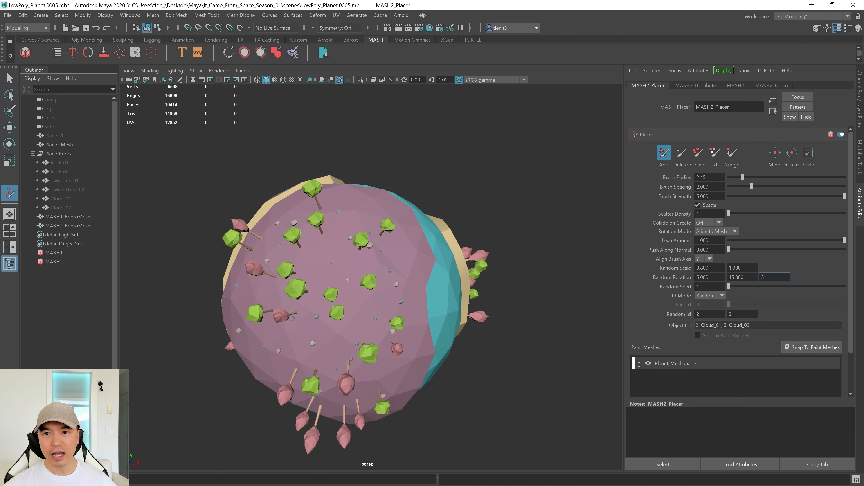
key(shift+Tab)
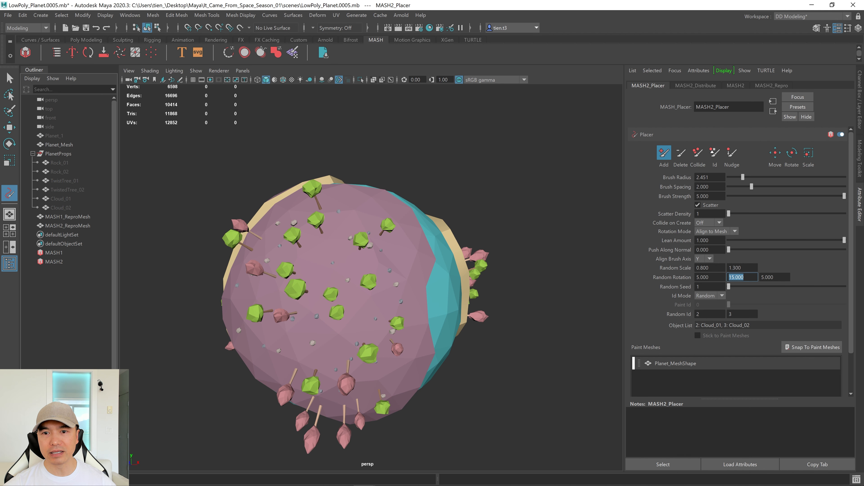
text(10)
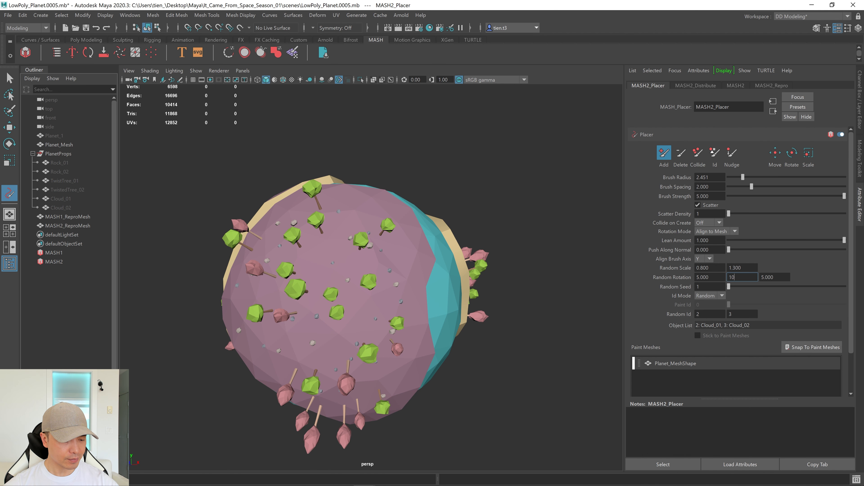
Set the second Random Rotation value in MASH2_Placer to 10
key(Return)
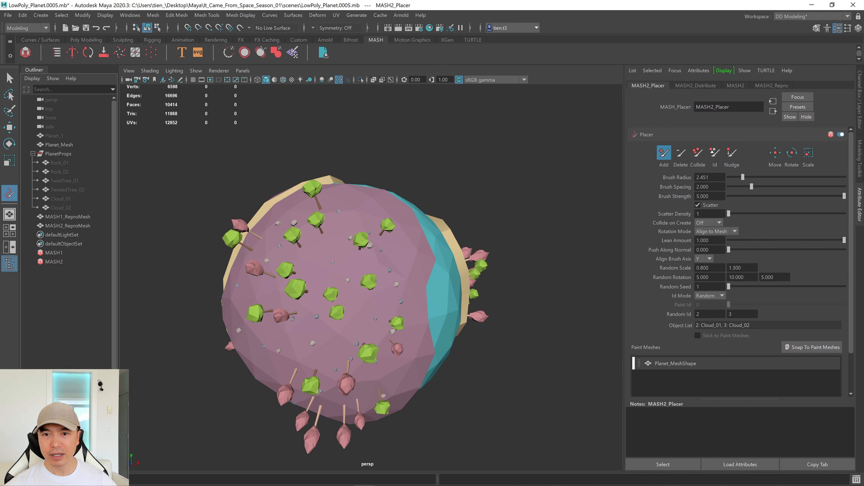
Try painting clouds directly on the planet surface around the mountain, and undo the stroke
alt+drag(410, 259, 428, 286)
alt+drag(447, 316, 389, 284)
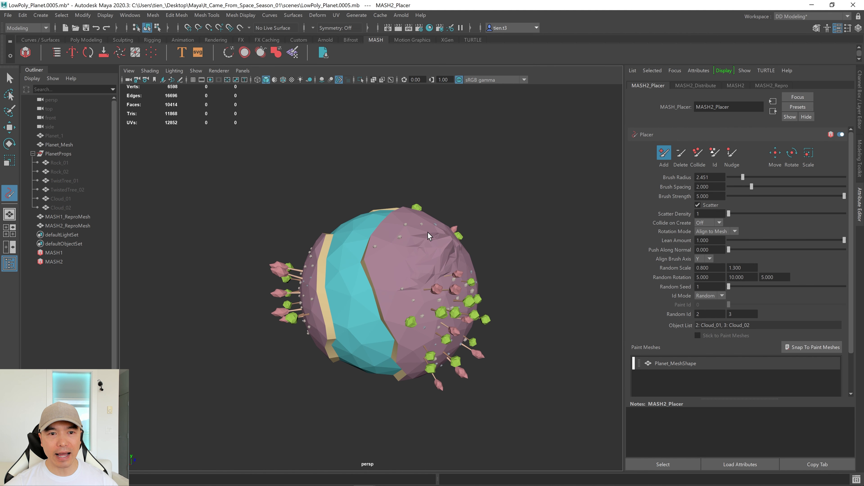
mouse_move(428, 232)
mouse_down()
mouse_move(409, 279)
mouse_move(388, 280)
mouse_move(443, 296)
mouse_up()
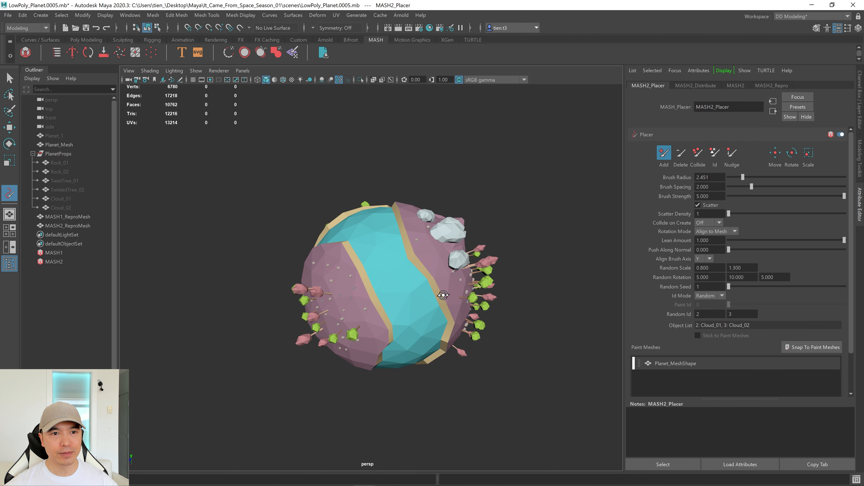
key(ctrl+z)
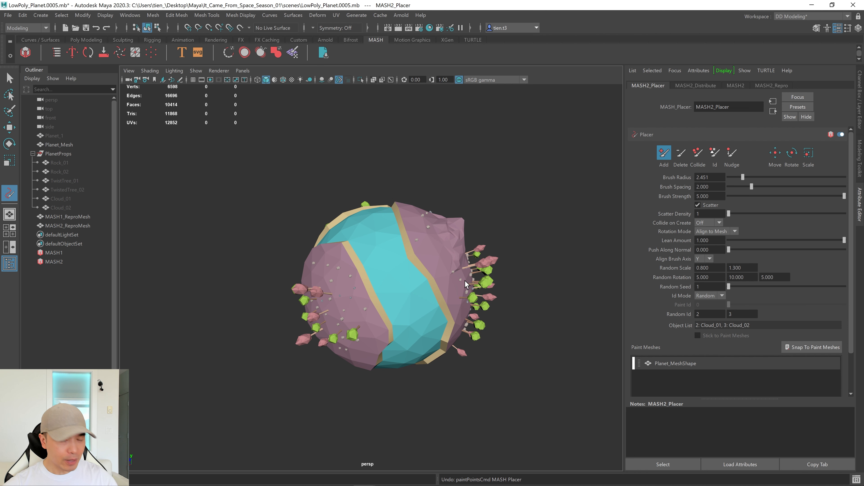
Try placing a single cloud beside the mountain and shifting it with the Placer's Move tool, and undo the placement
alt+right_drag(455, 309, 530, 309)
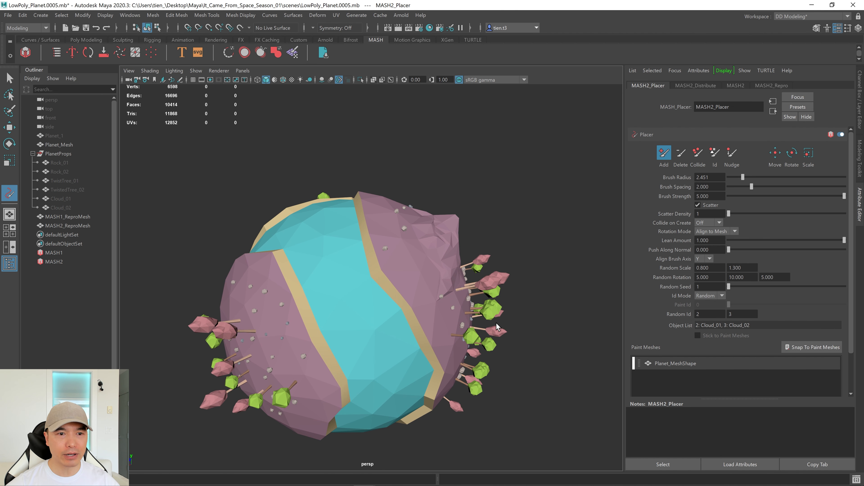
alt+drag(461, 317, 450, 317)
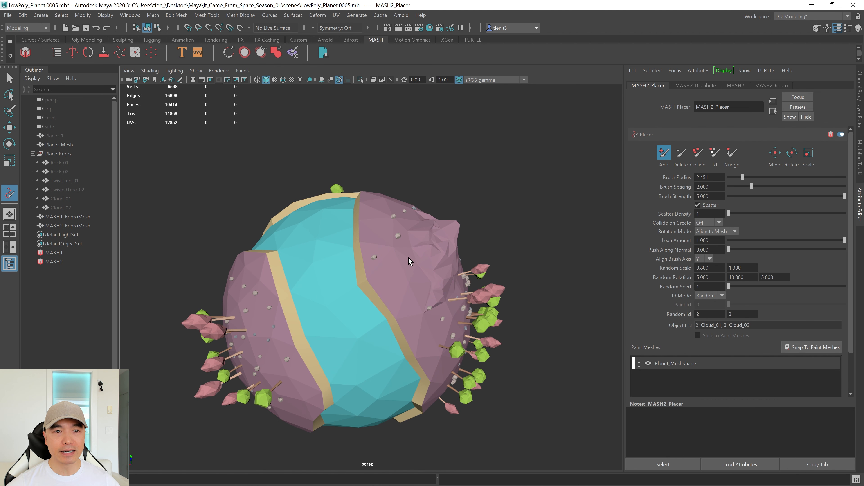
click(410, 267)
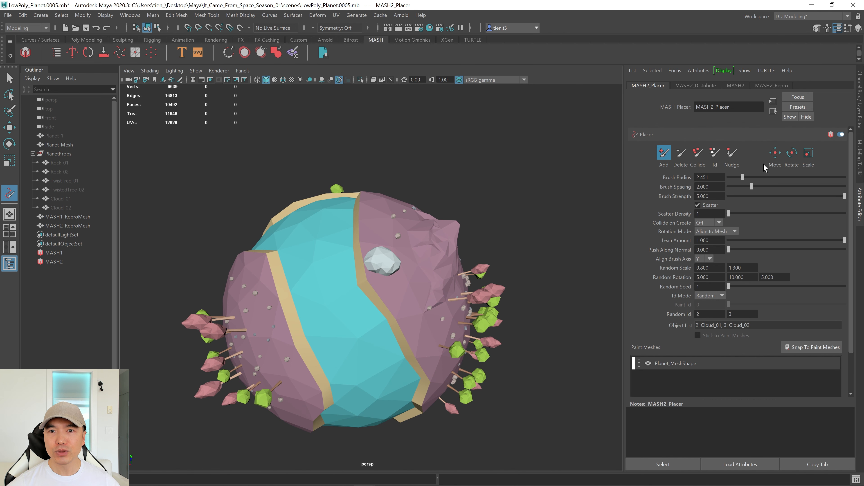
click(776, 154)
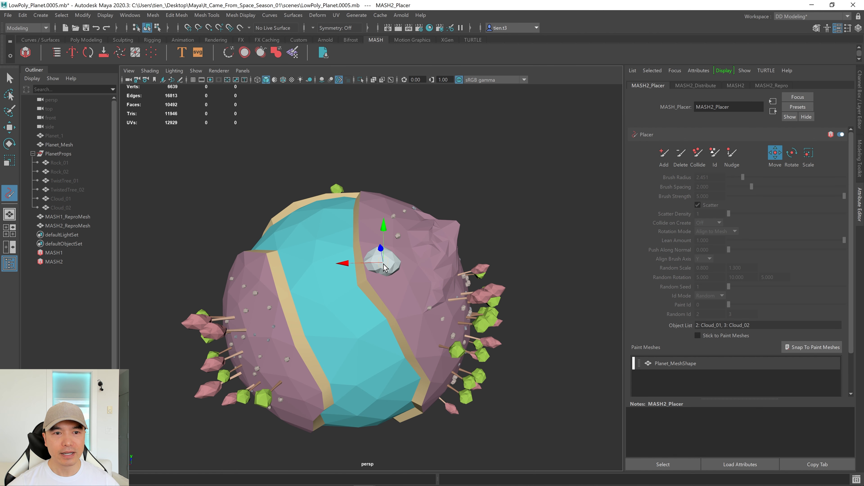
drag(390, 268, 423, 264)
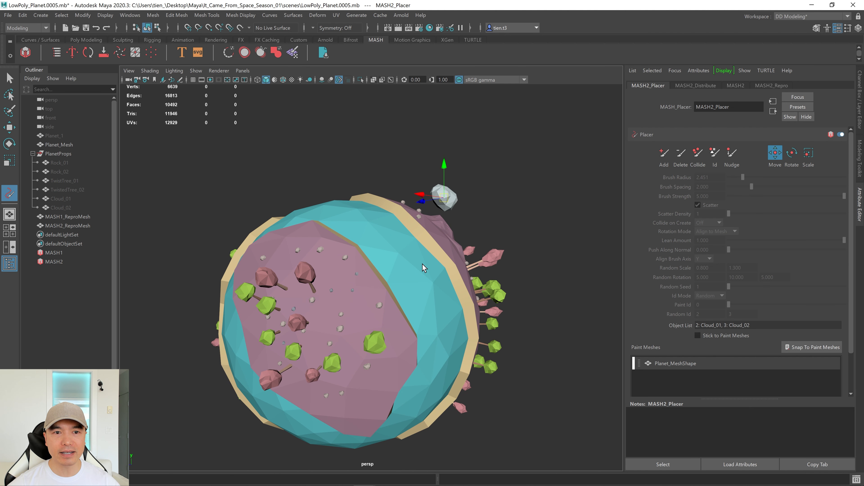
key(ctrl+z)
key(ctrl+z)
key(ctrl+z)
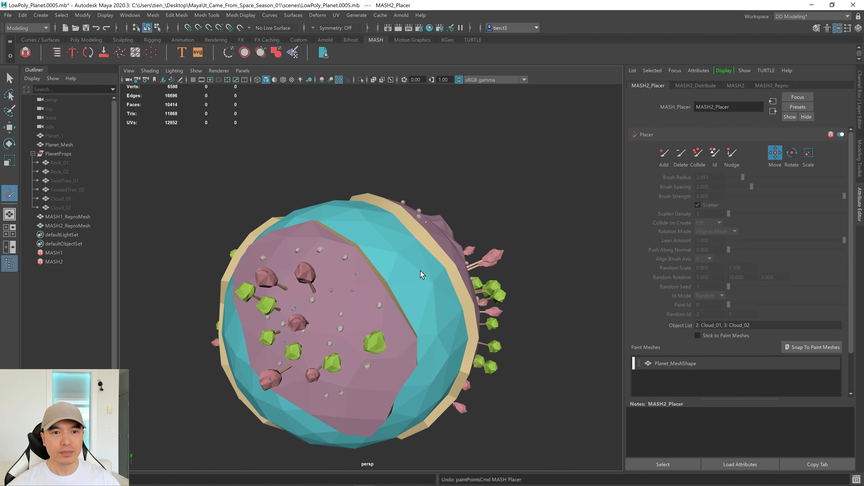
Create a polygon sphere at the planet's centre and turn on X-ray display in the viewport
scroll(422, 275, down, 3)
alt+drag(412, 285, 450, 289)
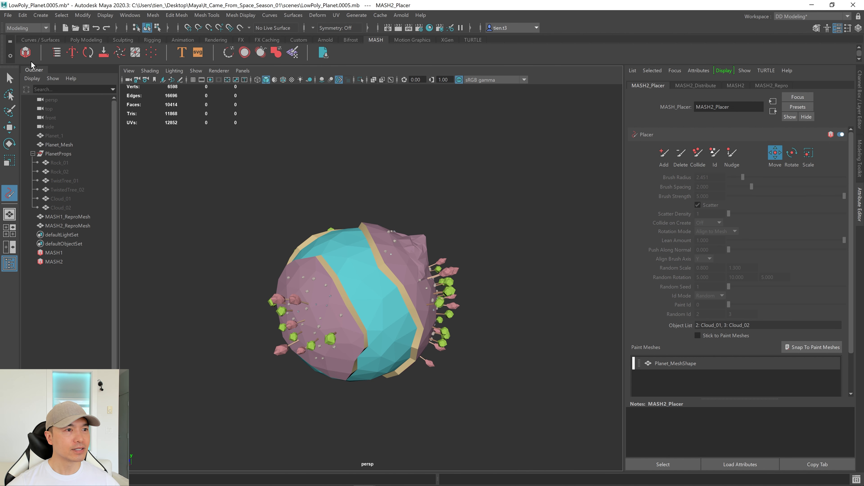
click(91, 41)
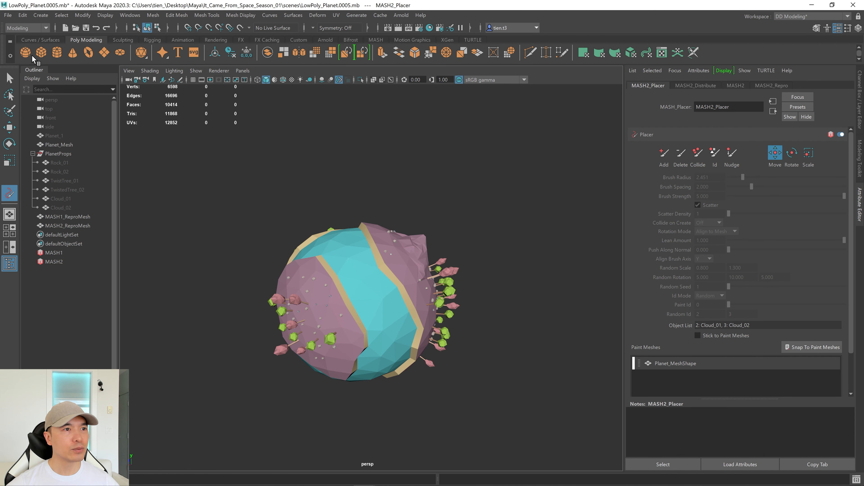
click(25, 52)
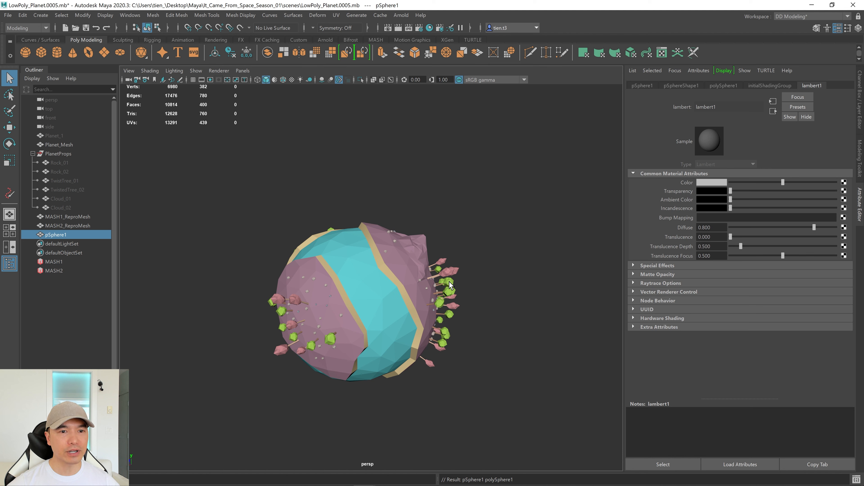
click(373, 79)
Scale the new sphere up uniformly until it encloses the planet and its trees with clearance around them
key(r)
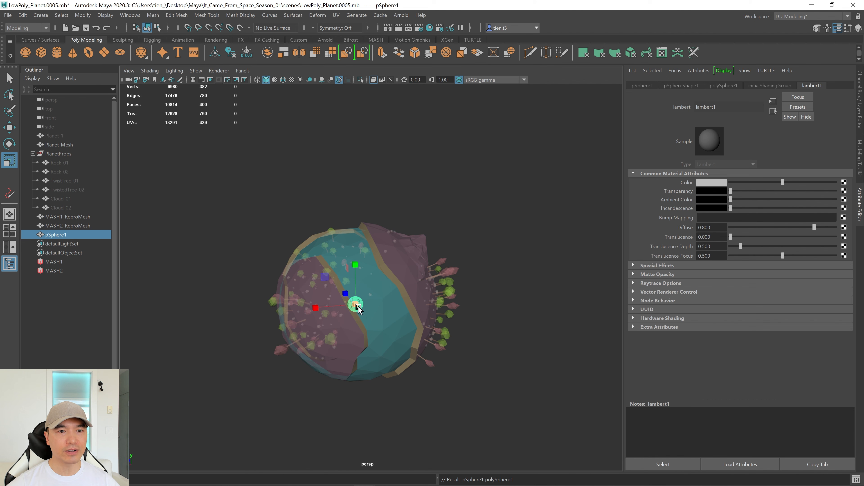
drag(356, 304, 544, 245)
mouse_move(482, 328)
alt+mouse_down()
mouse_move(494, 326)
mouse_move(478, 315)
alt+mouse_up()
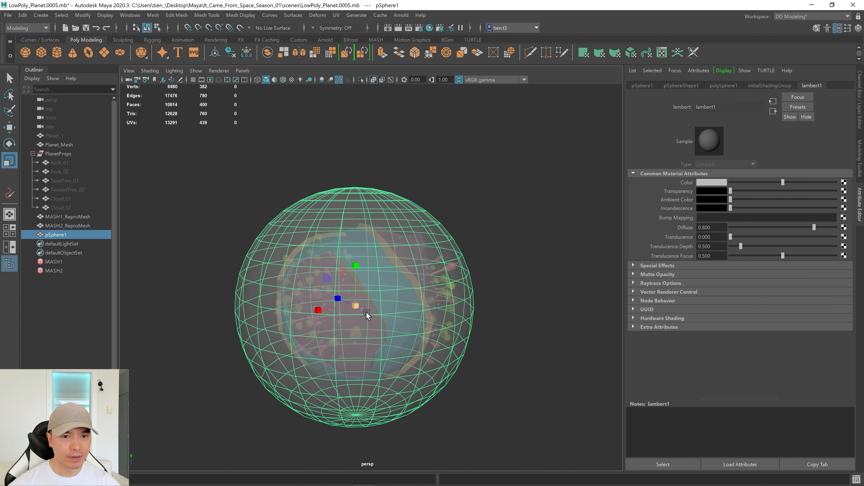
drag(355, 305, 355, 306)
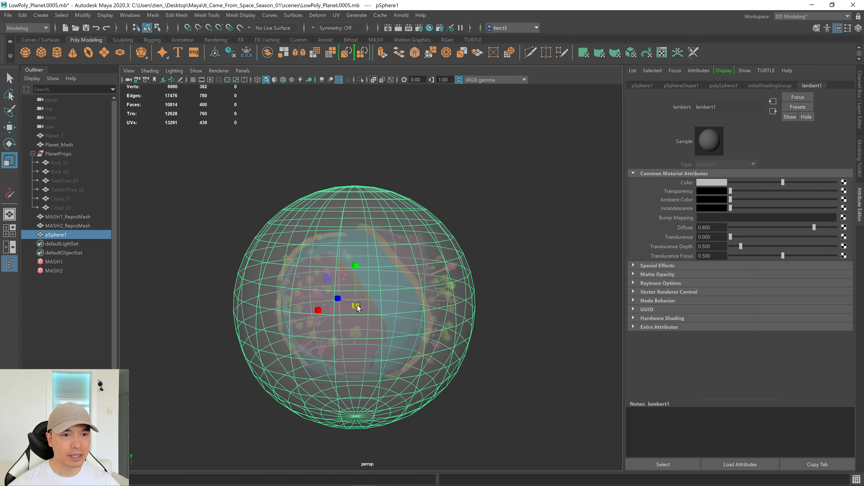
mouse_move(445, 340)
alt+mouse_down()
mouse_move(432, 342)
mouse_move(445, 337)
mouse_move(437, 336)
alt+mouse_up()
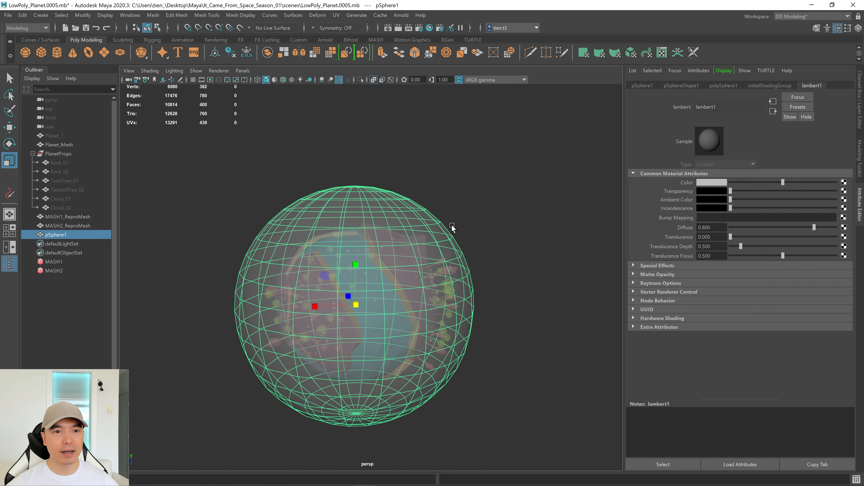
Turn X-ray off to examine the enclosing sphere as a solid shell from several sides, and turn X-ray back on
click(374, 79)
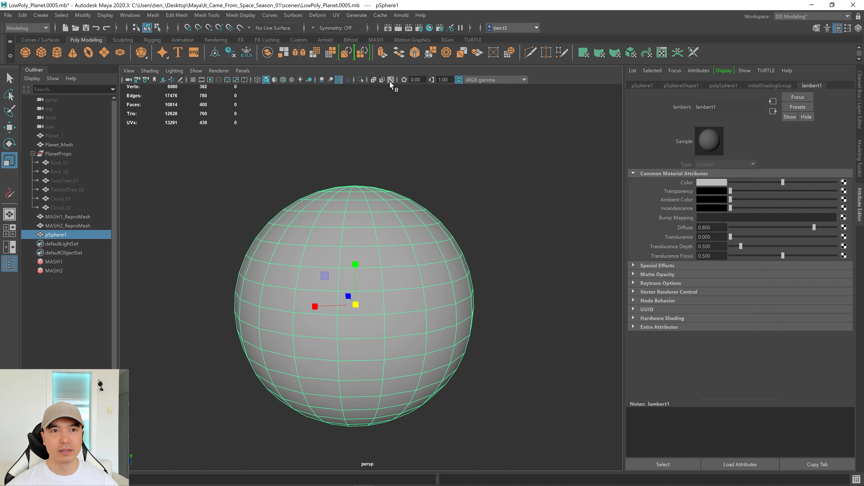
alt+drag(462, 266, 431, 262)
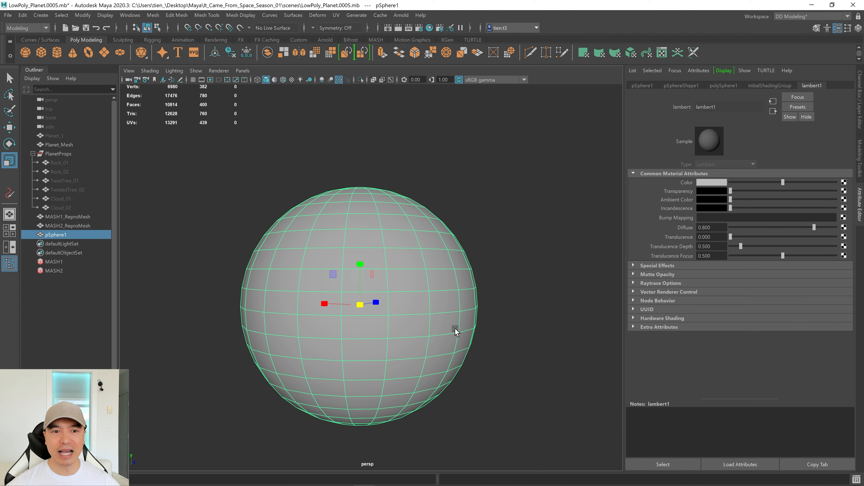
alt+drag(455, 330, 522, 333)
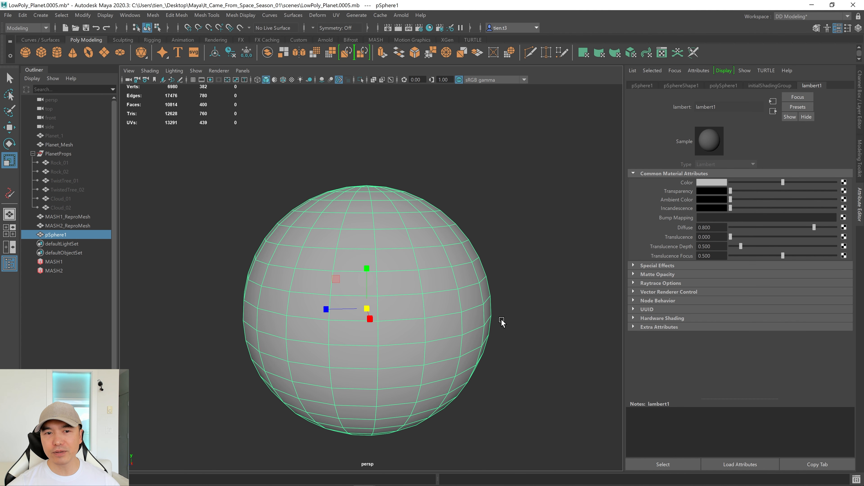
alt+drag(531, 358, 495, 348)
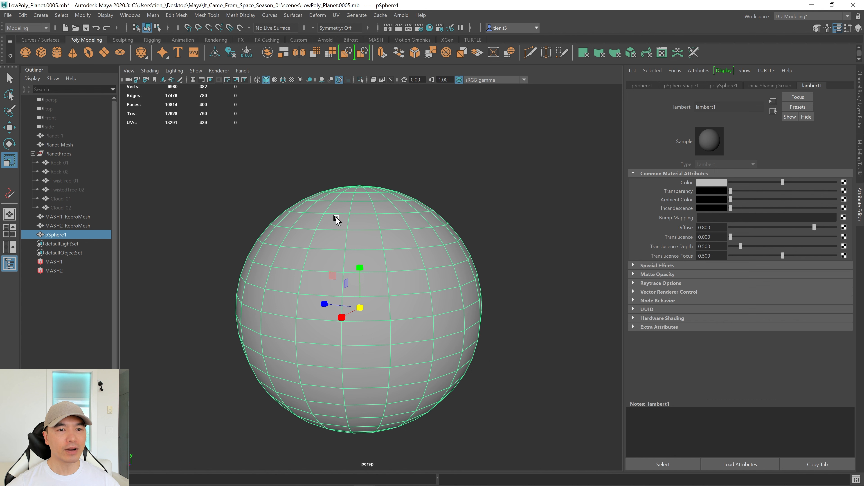
click(373, 79)
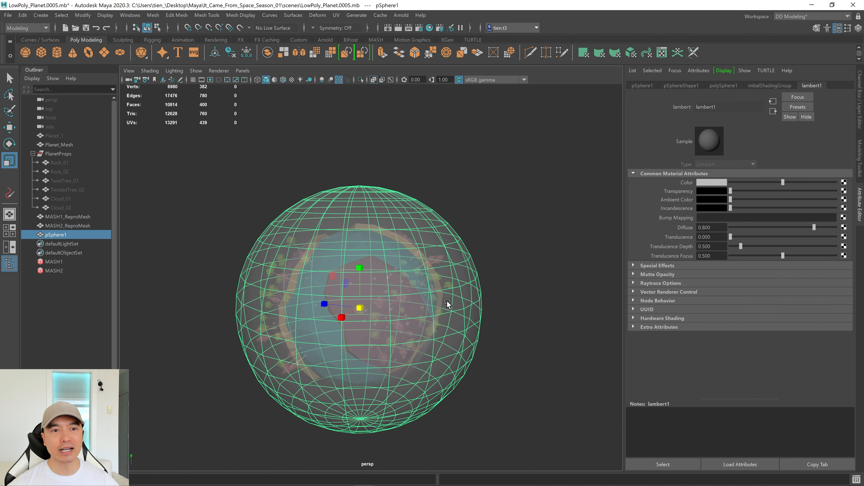
alt+drag(468, 308, 440, 315)
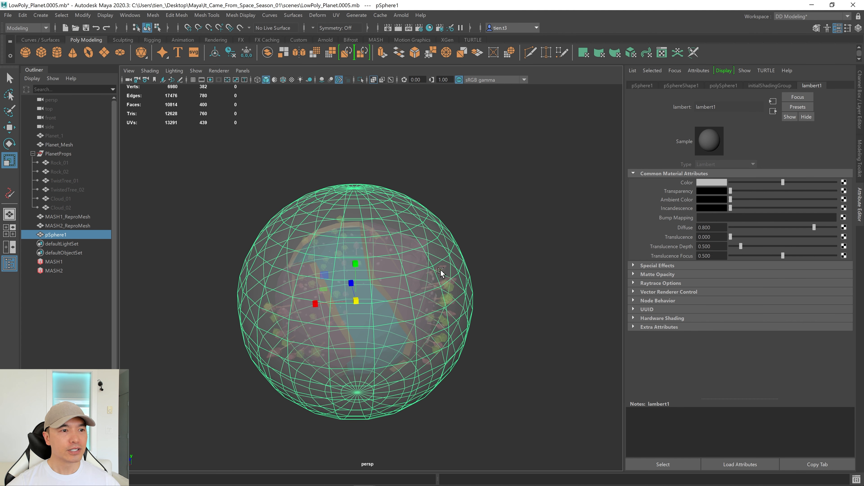
key(w)
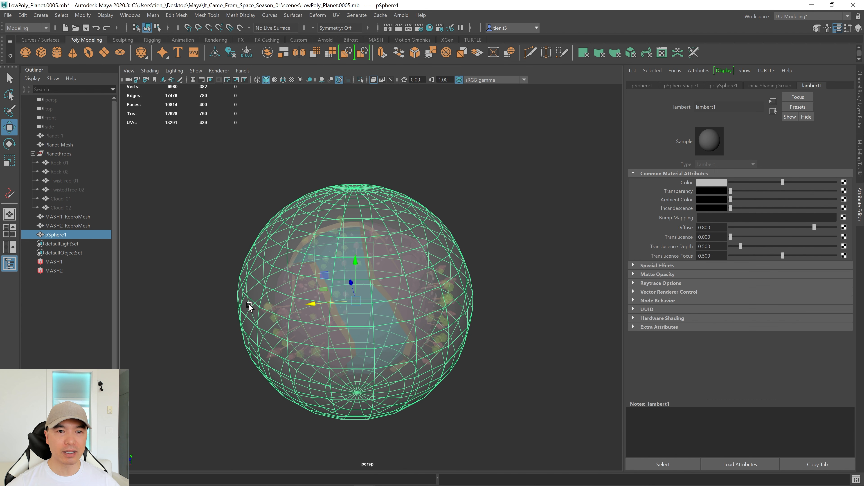
Add pSphere1 to the Paint Meshes of MASH2_Placer and try to move it above Planet_MeshShape
click(61, 270)
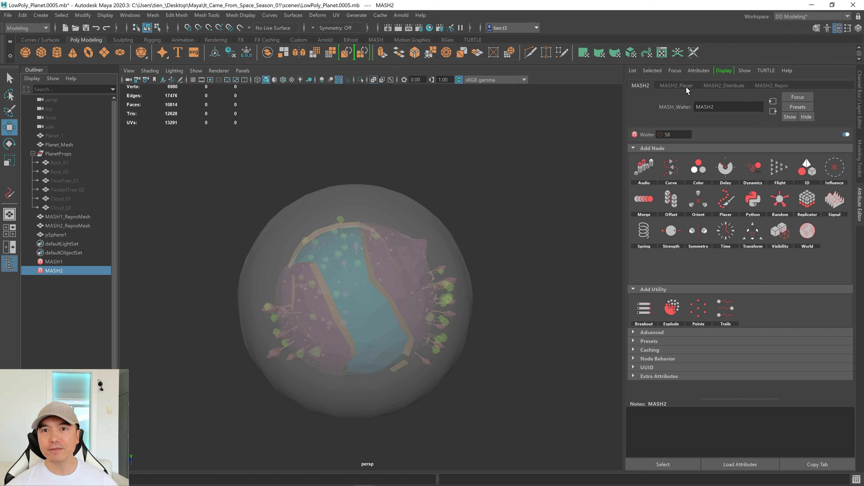
click(677, 86)
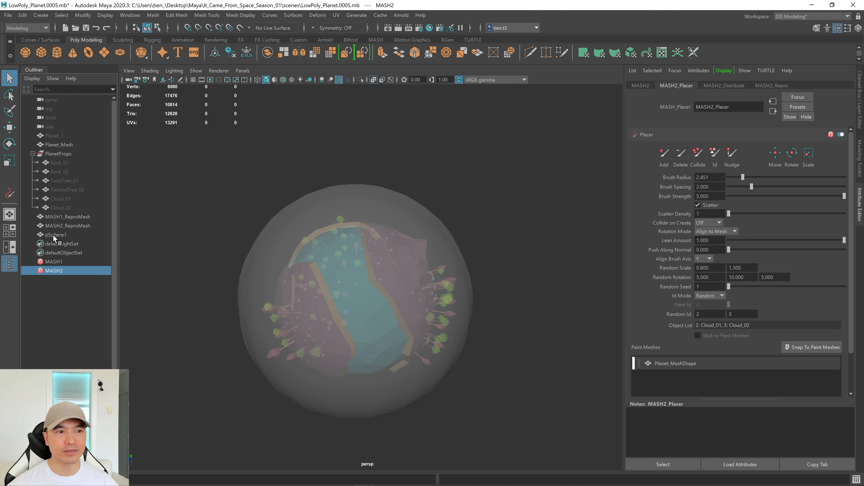
mouse_move(54, 235)
middle_down()
mouse_move(109, 236)
mouse_move(519, 337)
mouse_move(668, 382)
middle_up()
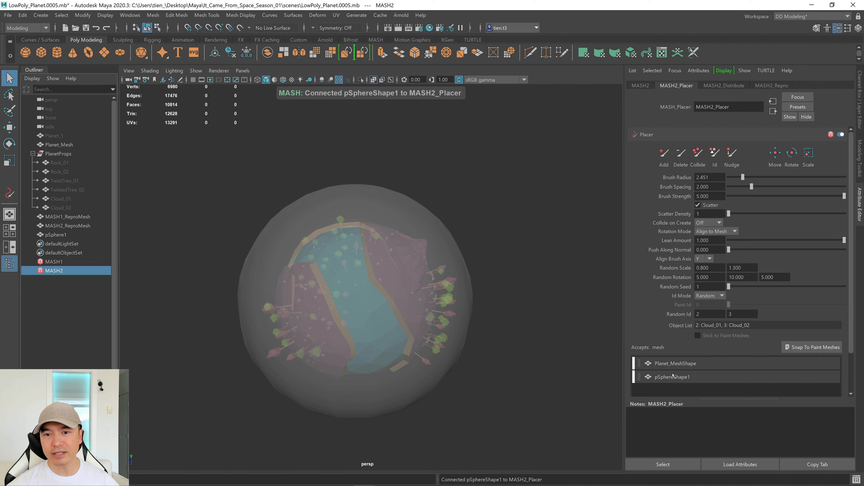
drag(668, 379, 668, 364)
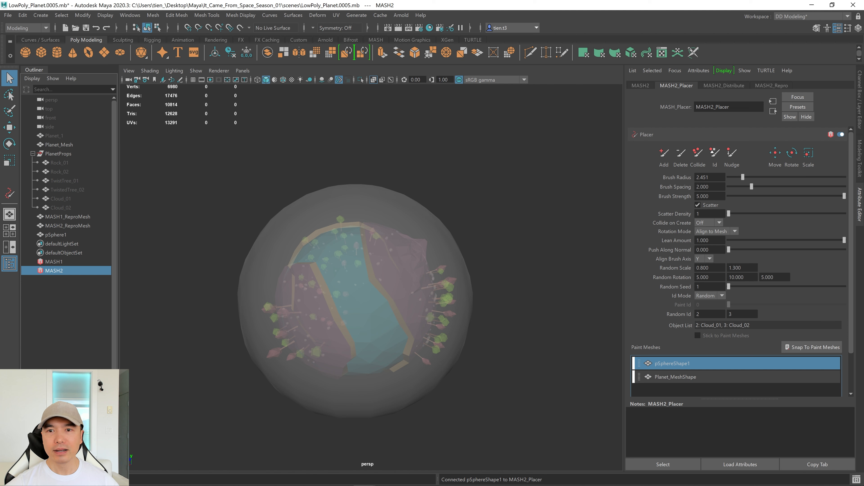
Activate the Add brush in MASH2_Placer and set its Brush Radius to 1.595
click(664, 155)
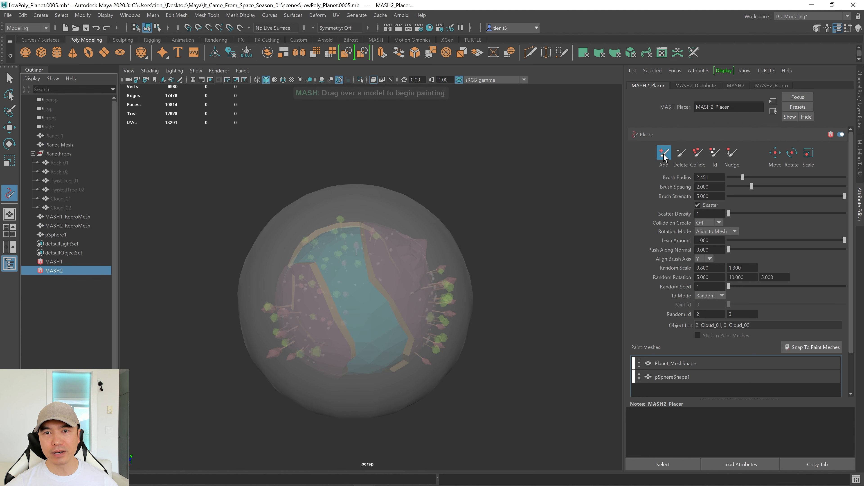
alt+drag(517, 253, 407, 292)
alt+middle_drag(479, 282, 451, 254)
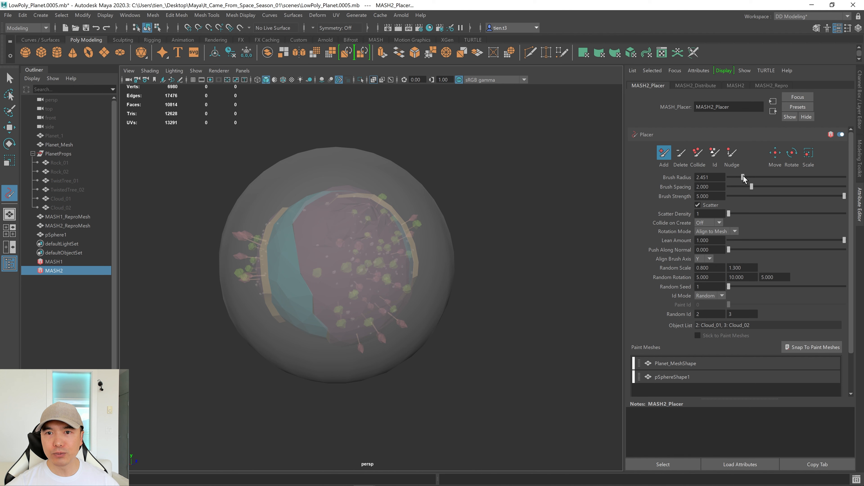
drag(742, 177, 737, 175)
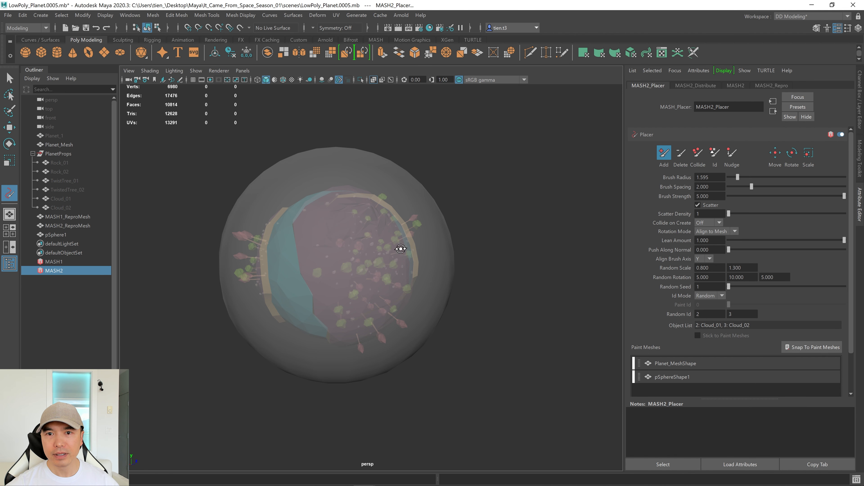
Paint several clouds onto the enclosing sphere above the pink land with trees and rocks
alt+right_drag(401, 249, 469, 264)
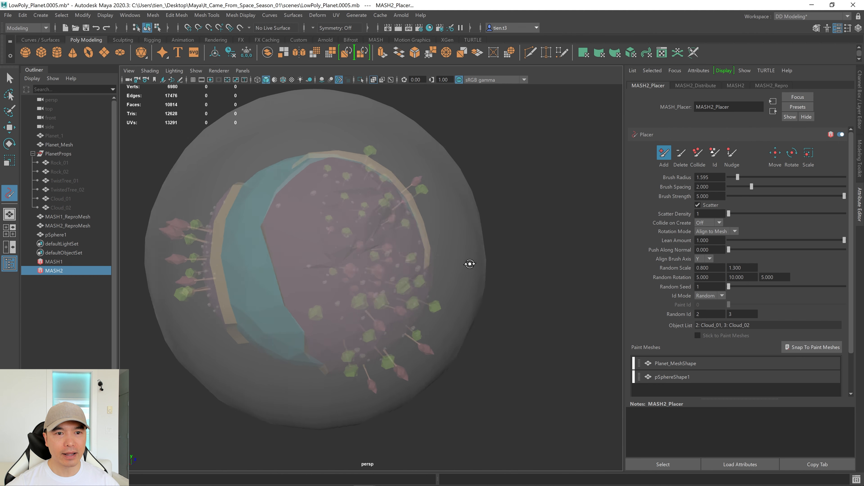
mouse_move(469, 263)
alt+mouse_down()
mouse_move(397, 248)
mouse_move(406, 264)
mouse_move(352, 282)
alt+mouse_up()
mouse_move(421, 261)
alt+mouse_down()
mouse_move(371, 245)
mouse_move(517, 266)
mouse_move(374, 202)
mouse_move(389, 193)
mouse_move(407, 199)
mouse_move(377, 181)
alt+mouse_up()
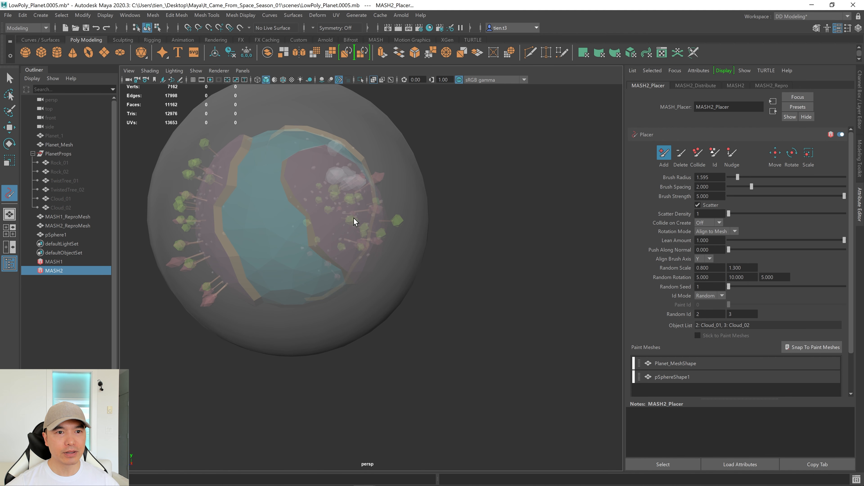
alt+drag(354, 217, 413, 220)
alt+drag(464, 227, 393, 196)
drag(398, 163, 337, 194)
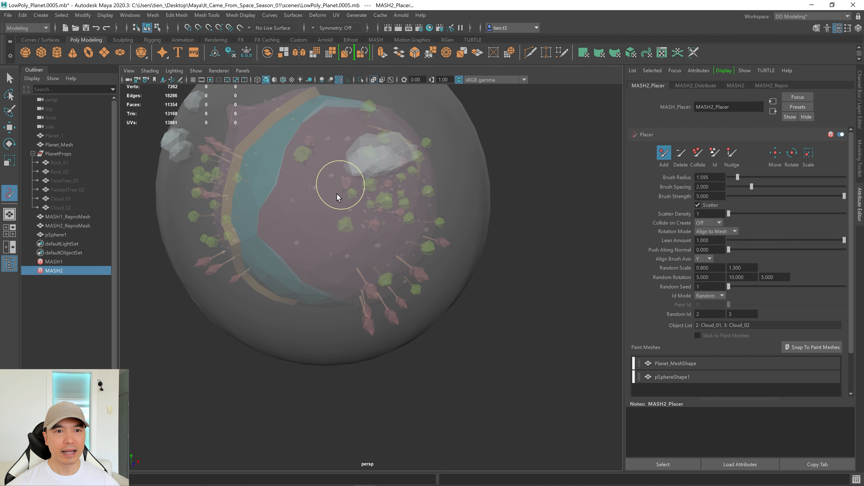
alt+right_drag(444, 216, 401, 231)
alt+drag(402, 231, 428, 228)
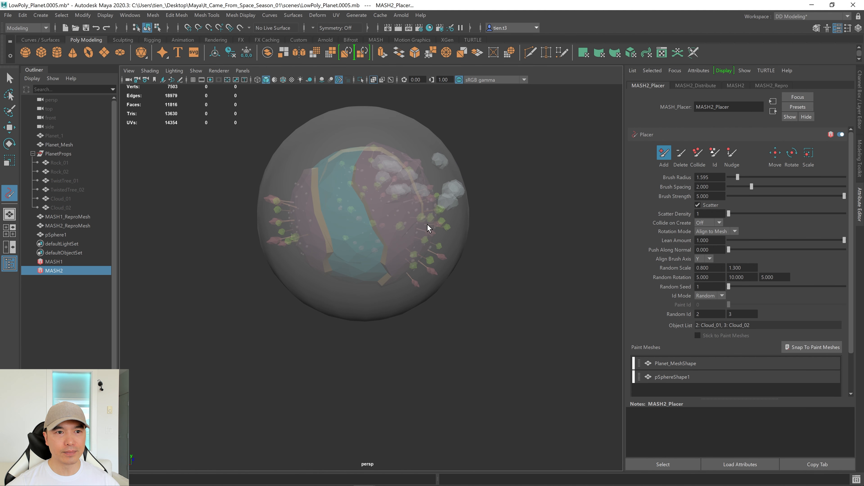
Turn X-ray off, hide pSphere1, and examine the painted clouds floating above the planet's surface
click(378, 79)
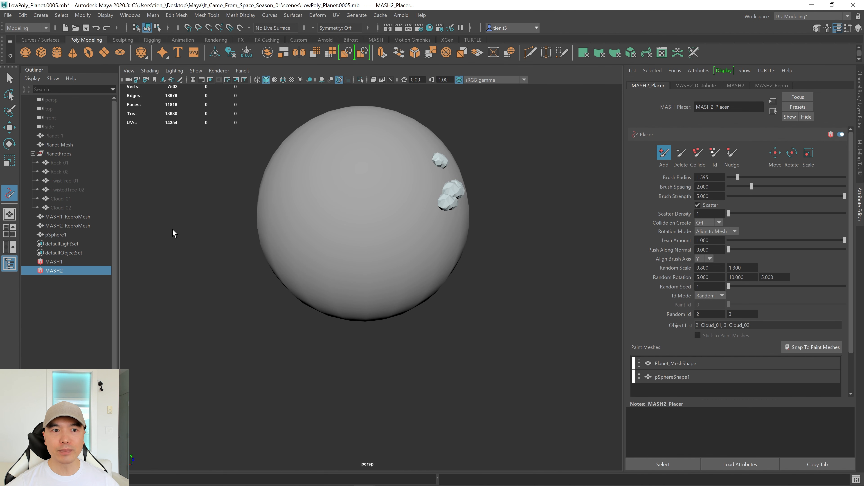
click(56, 235)
key(ctrl+h)
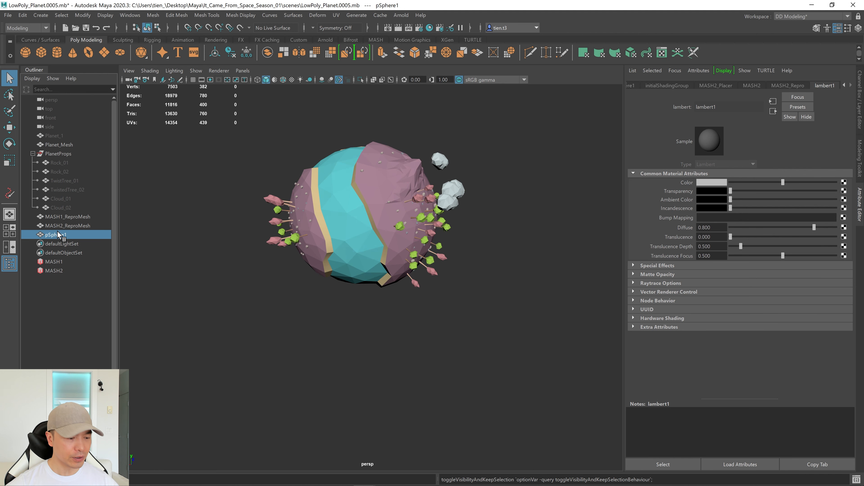
alt+drag(349, 293, 311, 272)
alt+right_drag(336, 259, 390, 227)
alt+drag(390, 227, 304, 276)
alt+drag(244, 187, 294, 269)
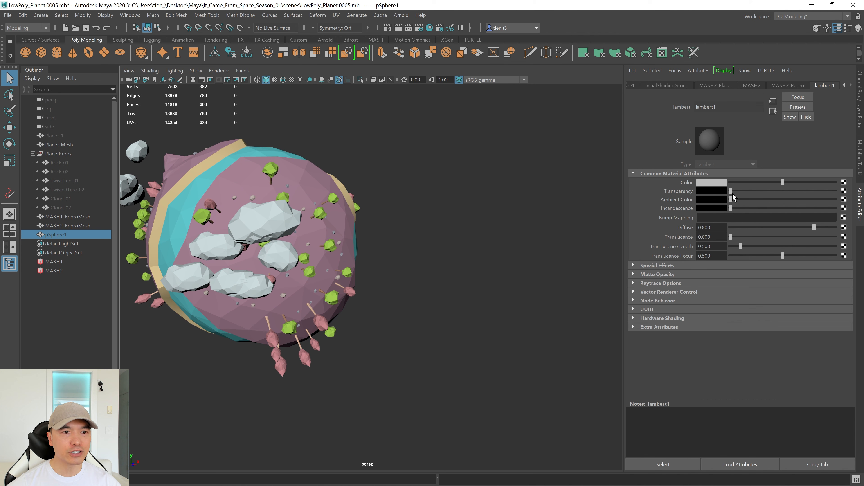
Activate the Delete brush in MASH2_Placer and erase some of the clouds above the pink land
click(62, 270)
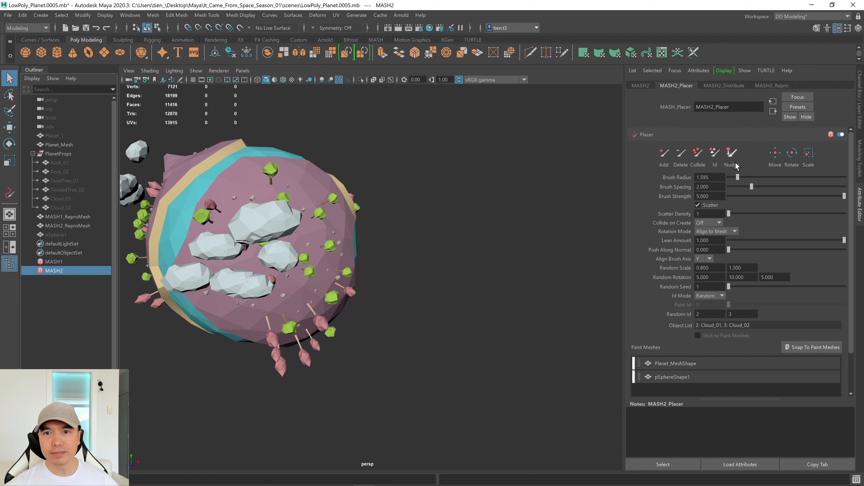
click(682, 157)
alt+drag(323, 220, 364, 184)
click(363, 186)
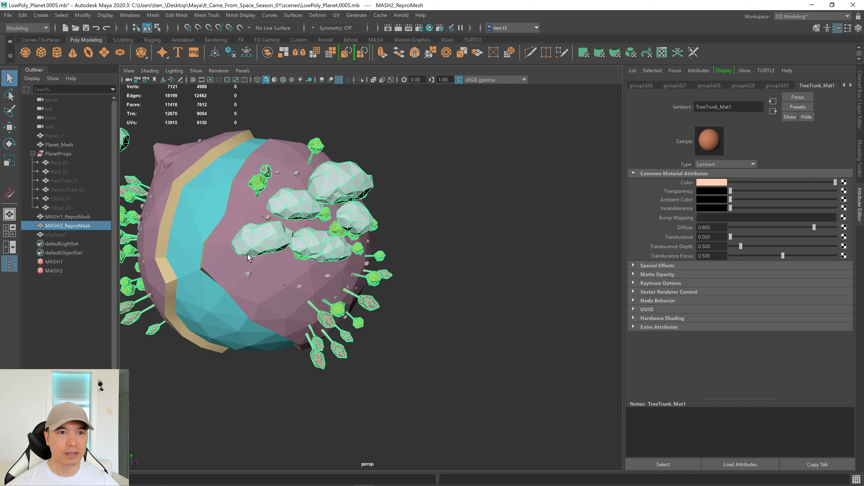
click(58, 272)
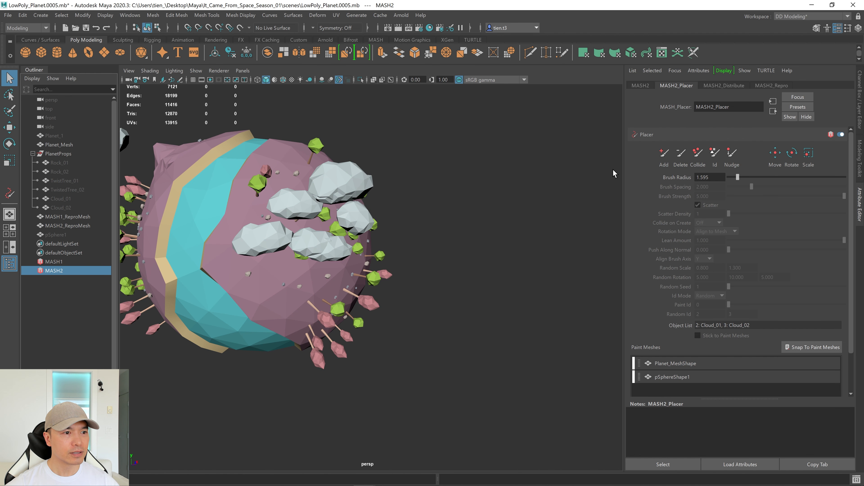
click(684, 157)
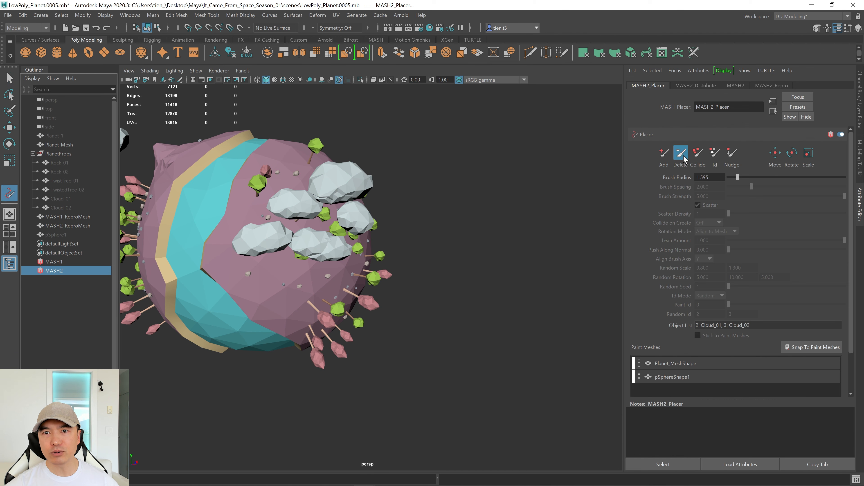
alt+drag(371, 233, 345, 215)
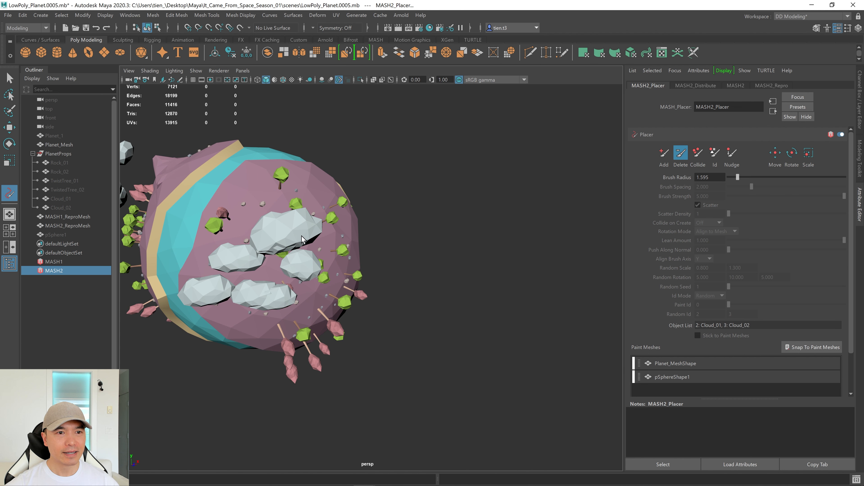
alt+drag(302, 240, 327, 235)
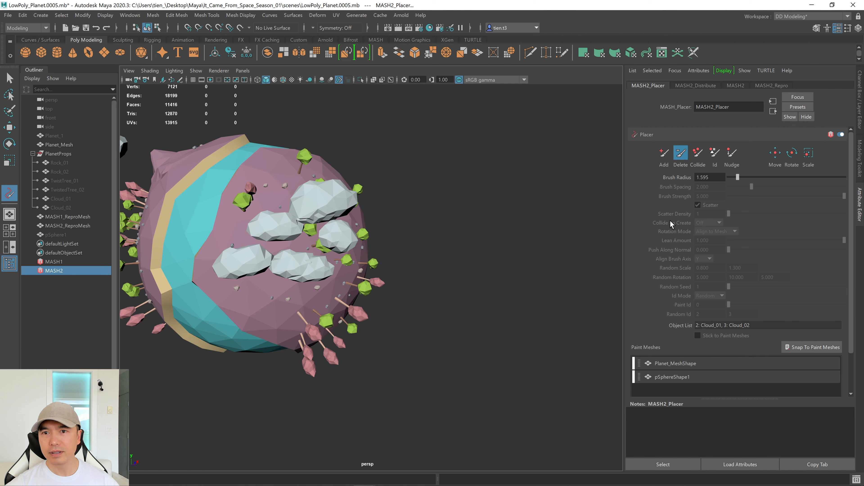
alt+drag(495, 238, 549, 227)
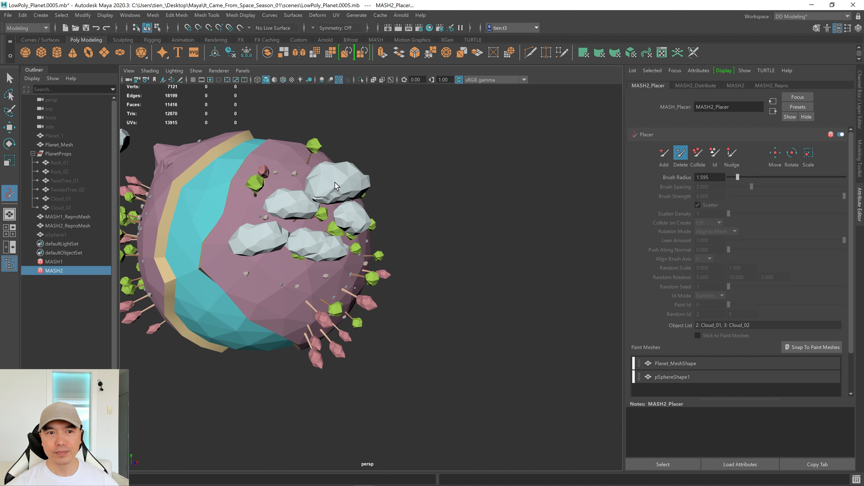
mouse_move(336, 186)
mouse_down()
mouse_move(363, 198)
mouse_move(482, 207)
mouse_move(395, 232)
mouse_move(448, 197)
mouse_move(442, 207)
mouse_move(446, 201)
mouse_move(387, 203)
mouse_move(525, 218)
mouse_move(332, 225)
mouse_move(274, 249)
mouse_up()
Activate Move in MASH2_Placer, select cloud points above the pink land and try to reposition them
alt+middle_drag(274, 249, 221, 246)
alt+right_drag(222, 247, 270, 236)
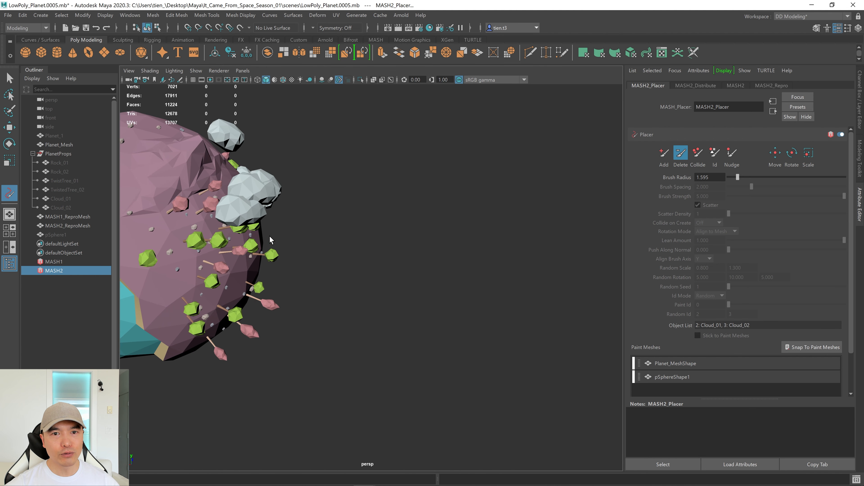
alt+drag(269, 237, 467, 224)
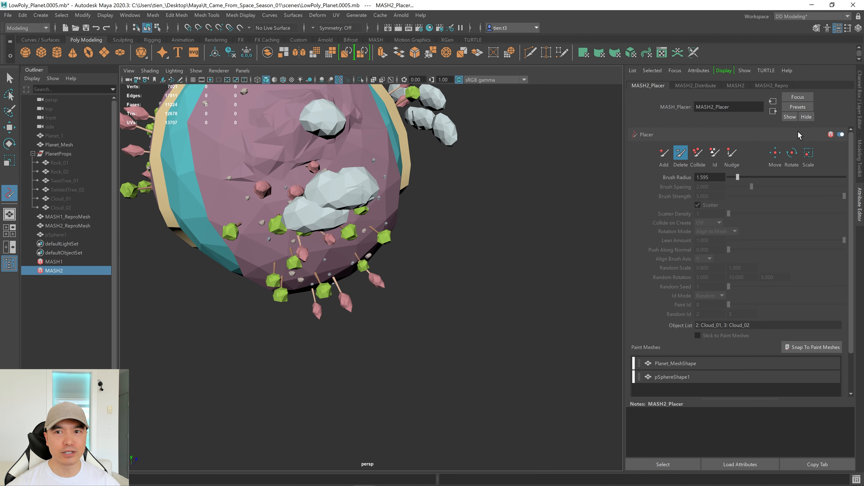
click(776, 153)
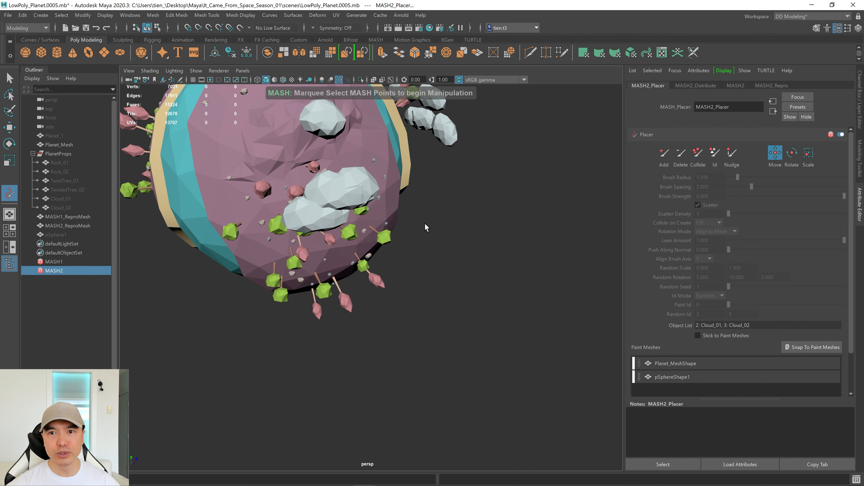
mouse_move(428, 228)
alt+mouse_down()
mouse_move(476, 228)
mouse_move(436, 242)
mouse_move(488, 243)
mouse_move(471, 259)
mouse_move(523, 236)
mouse_move(417, 245)
alt+mouse_up()
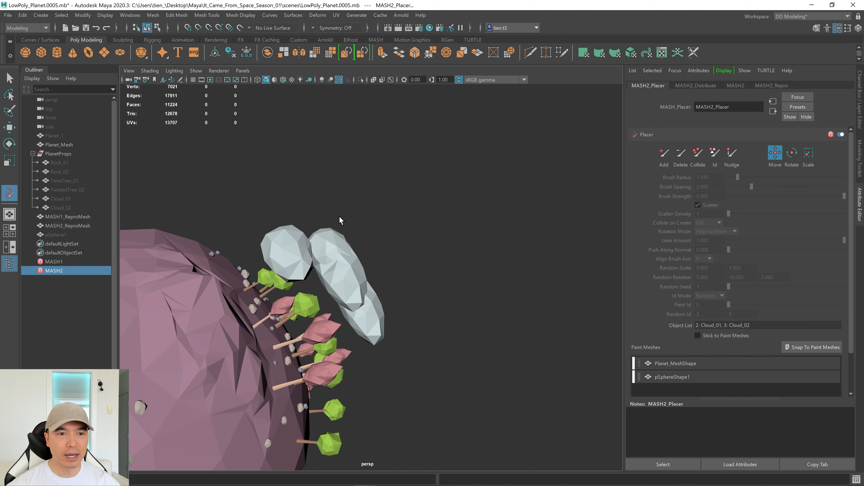
click(322, 255)
alt+drag(351, 266, 276, 251)
drag(392, 244, 472, 296)
alt+right_drag(471, 296, 385, 297)
alt+drag(384, 297, 487, 331)
alt+middle_drag(486, 331, 445, 330)
alt+drag(446, 330, 430, 295)
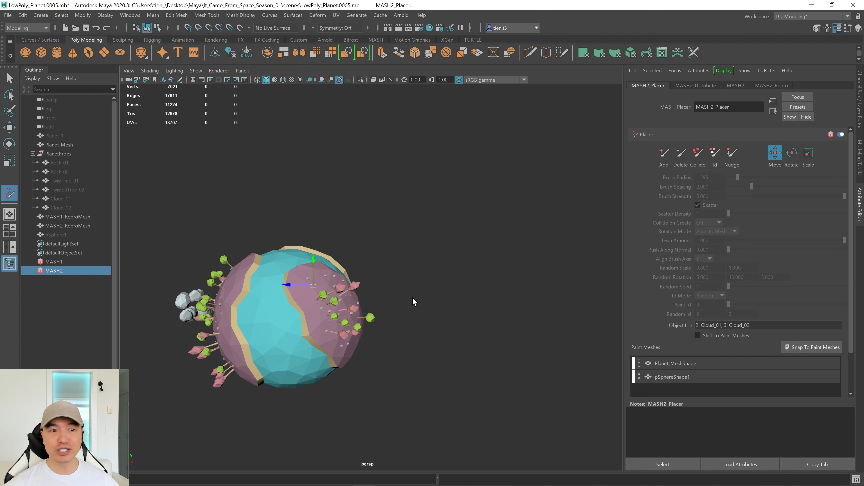
Collapse the Attribute Editor and the Outliner and examine the planet with its rocks, trees and clouds from several sides
alt+drag(414, 302, 434, 263)
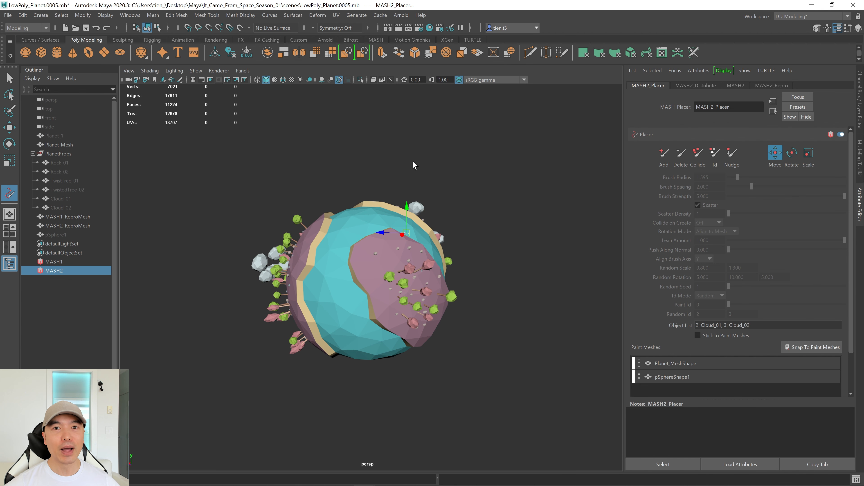
click(861, 210)
alt+drag(558, 258, 353, 258)
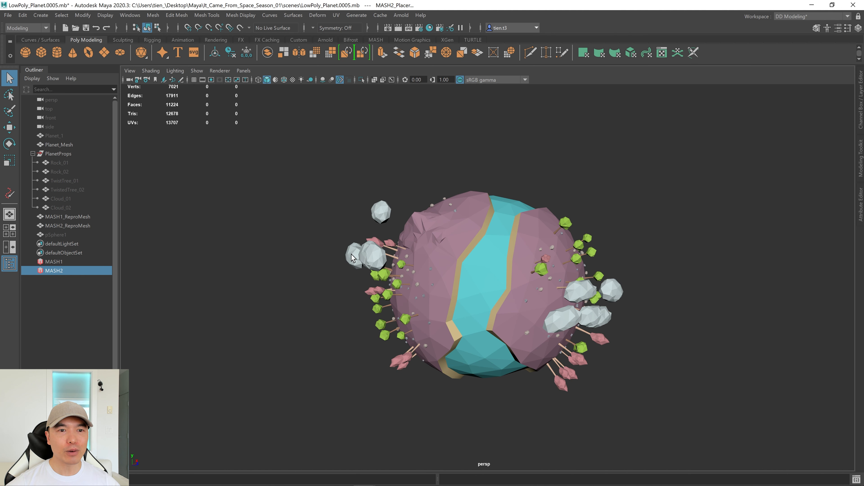
click(34, 71)
alt+drag(215, 205, 266, 198)
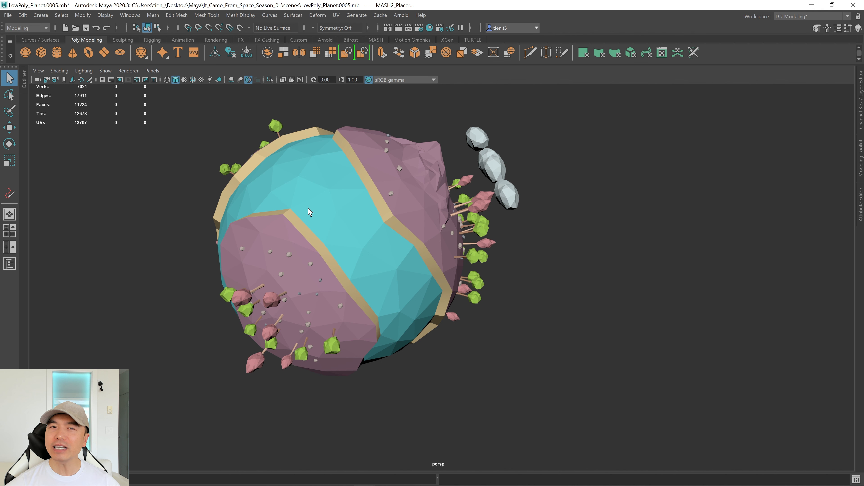
alt+drag(407, 220, 379, 267)
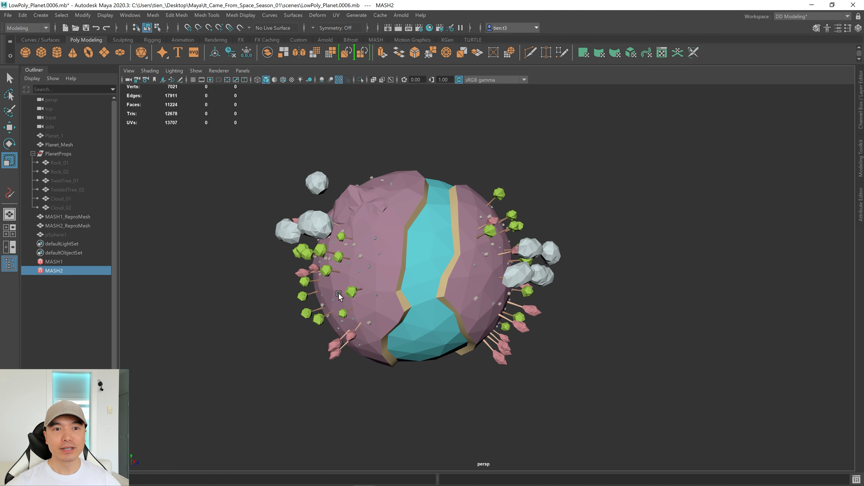
alt+middle_drag(566, 355, 628, 335)
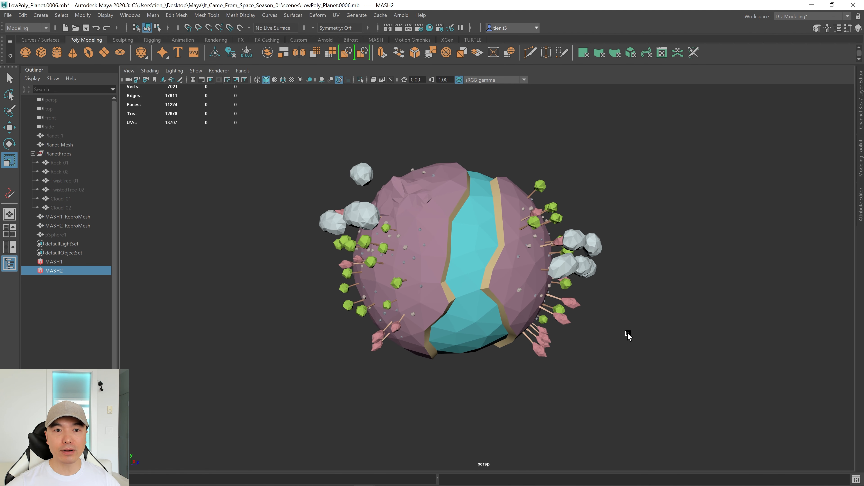
alt+drag(628, 335, 650, 336)
scroll(604, 334, up, 2)
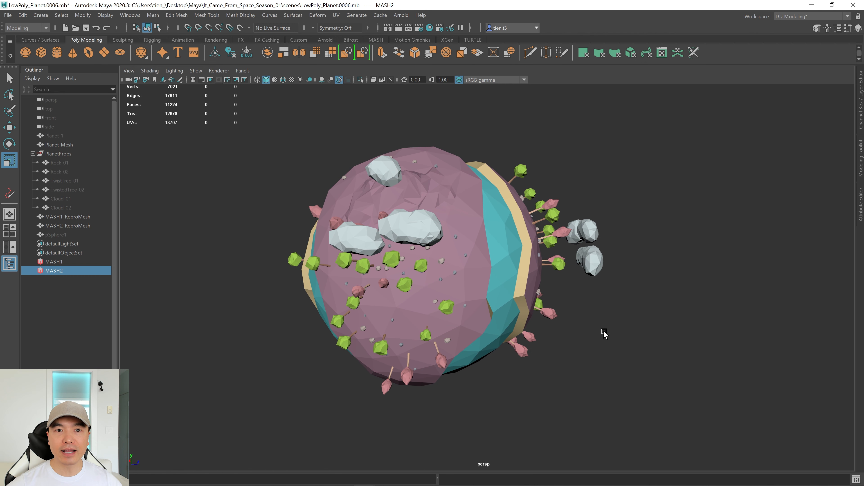
alt+drag(595, 325, 578, 312)
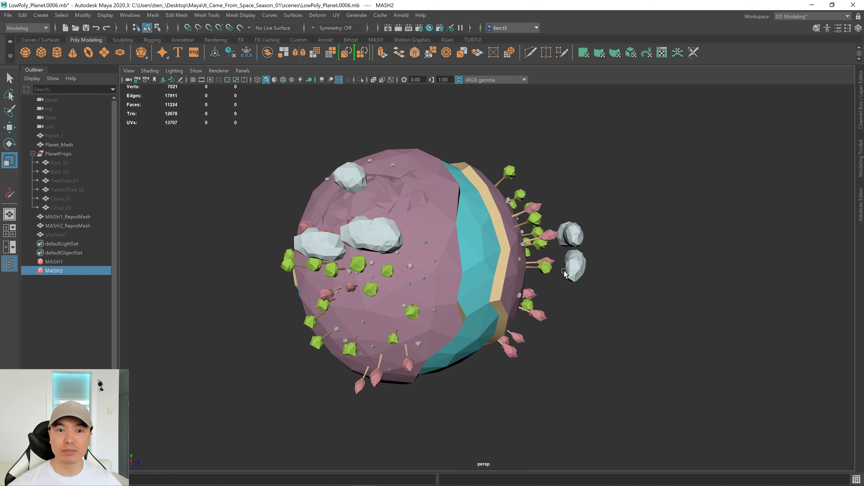
Select both MASH ReproMesh objects for reference, and delete the MASH1 and MASH2 networks
click(83, 217)
shift+click(82, 225)
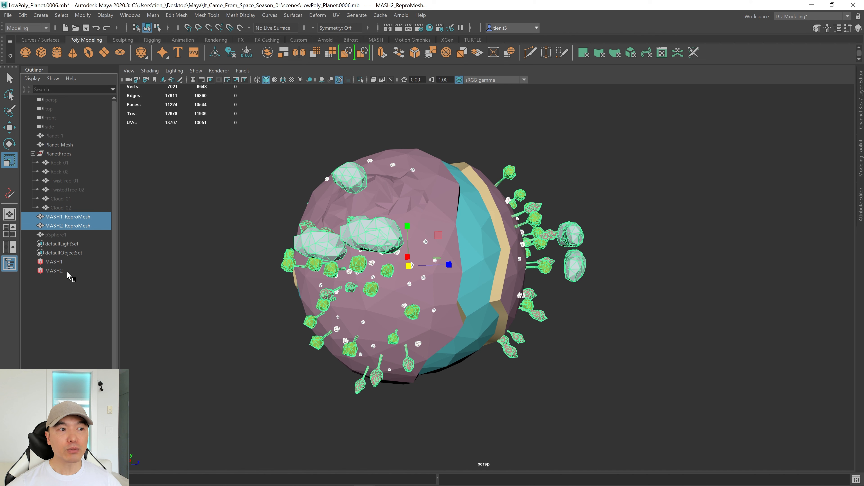
click(55, 263)
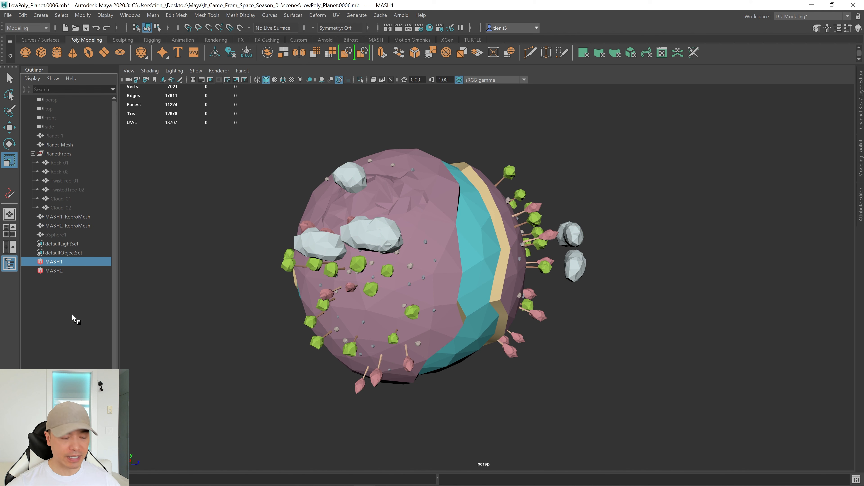
key(Delete)
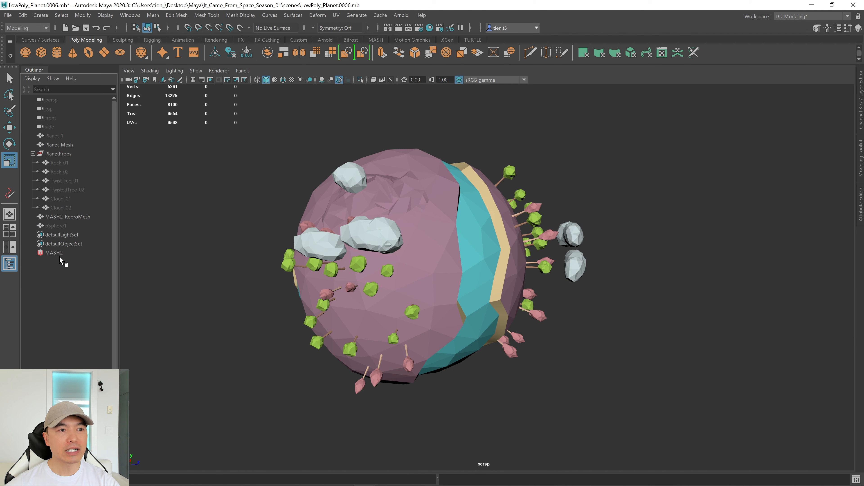
click(60, 256)
key(Delete)
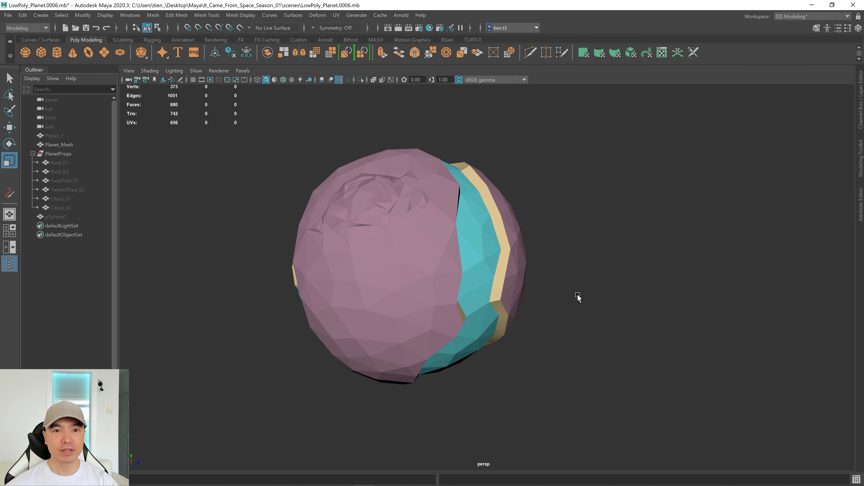
Undo the deletion of the MASH2 and MASH1 networks
key(ctrl+z)
key(ctrl+z)
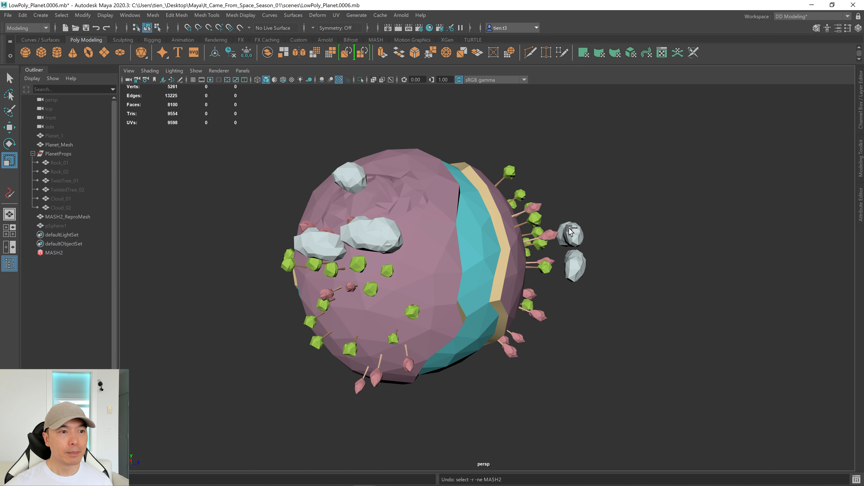
key(ctrl+z)
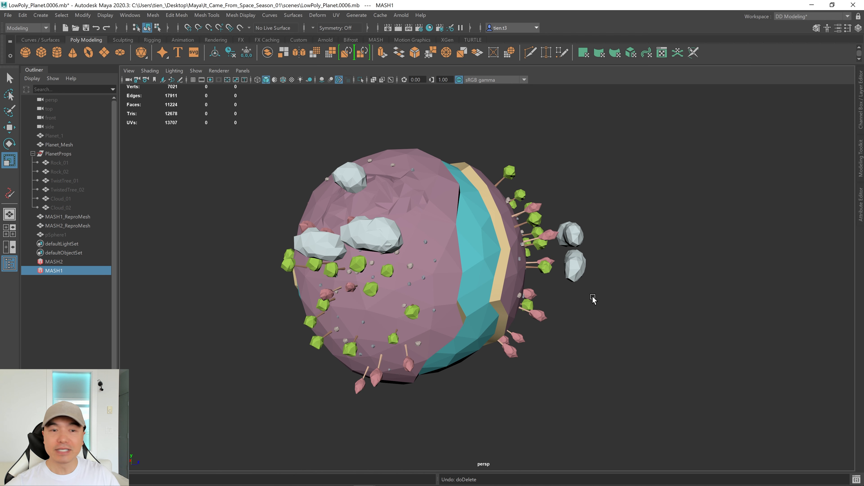
Unhide the source tree TwistedTree_02 and frame it beside the planet
scroll(596, 303, down, 3)
alt+drag(600, 308, 572, 308)
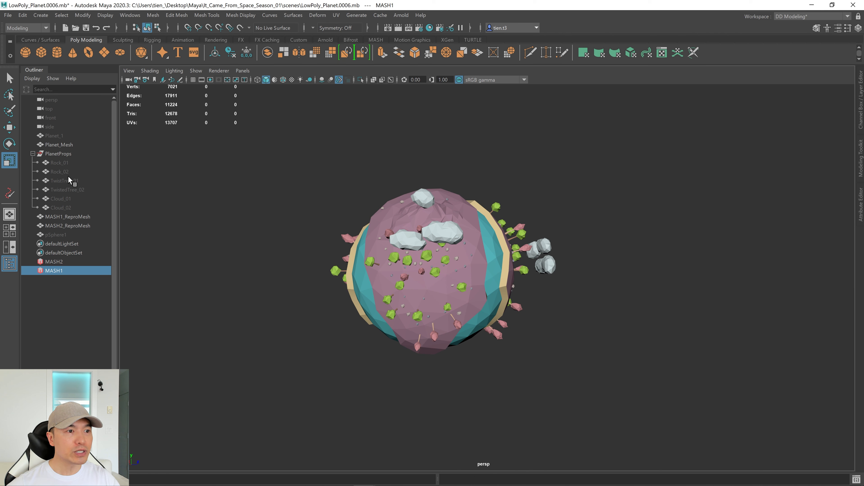
click(76, 189)
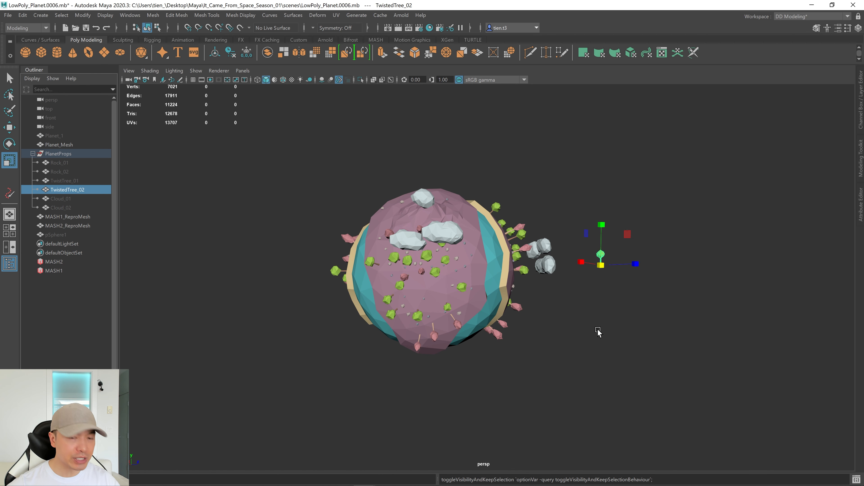
key(f)
key(w)
scroll(691, 334, down, 4)
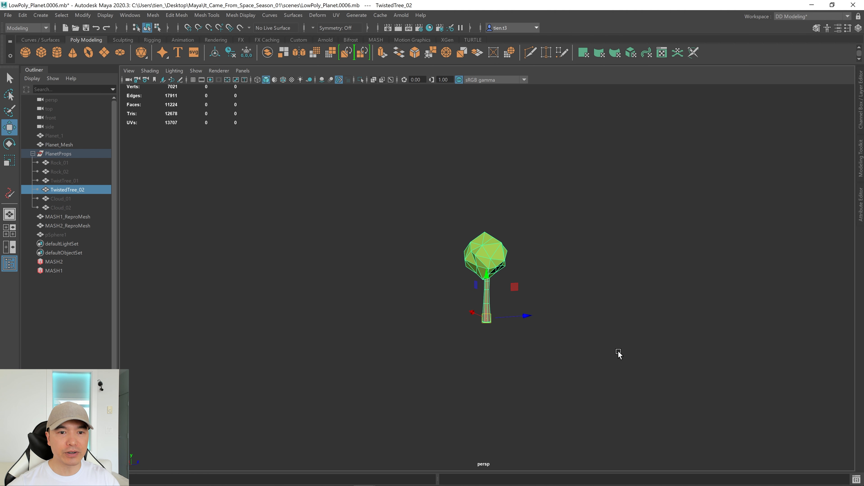
alt+drag(617, 352, 573, 347)
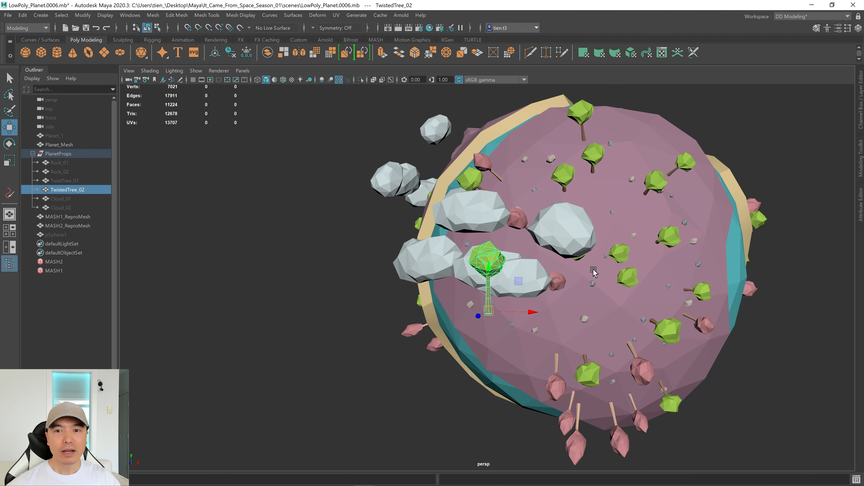
alt+drag(614, 279, 592, 297)
Scale TwistedTree_02 uniformly to resize its scattered copies on the planet
key(r)
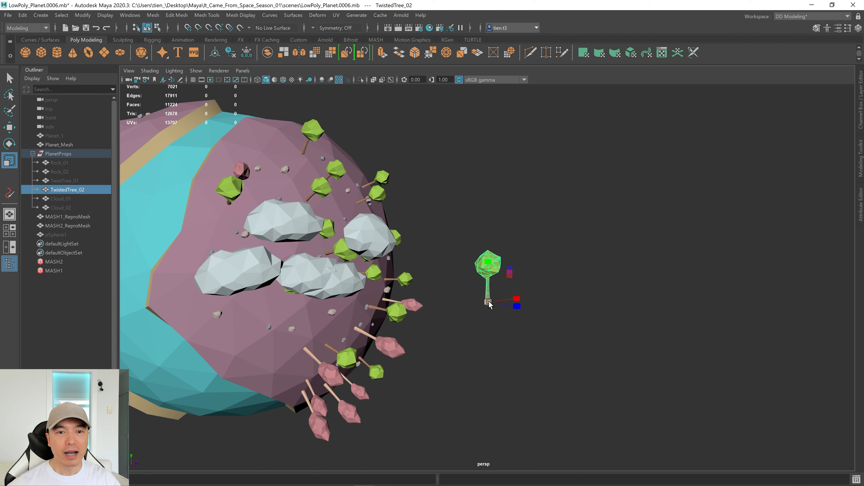
drag(489, 304, 508, 320)
scroll(496, 312, down, 3)
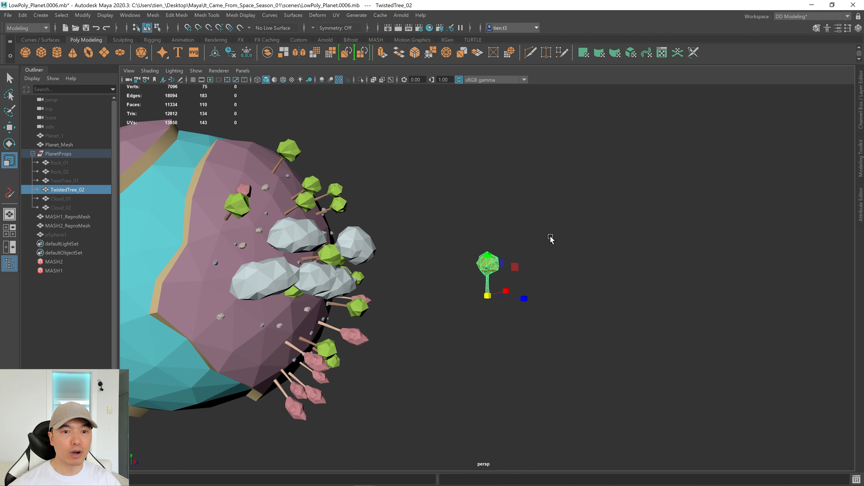
Try pulling the top crown vertices of TwistedTree_02 outward to reshape its scattered copies, and undo the move
alt+drag(551, 239, 534, 241)
key(w)
right_drag(518, 219, 456, 209)
drag(456, 209, 542, 246)
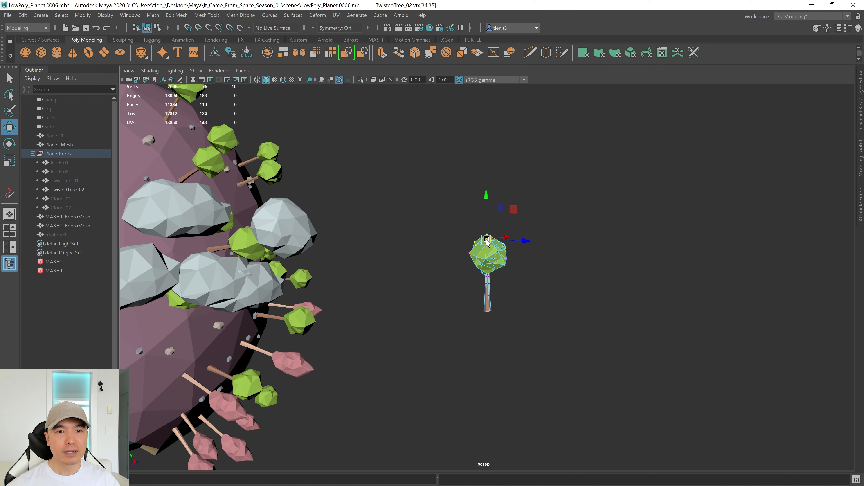
drag(487, 242, 496, 225)
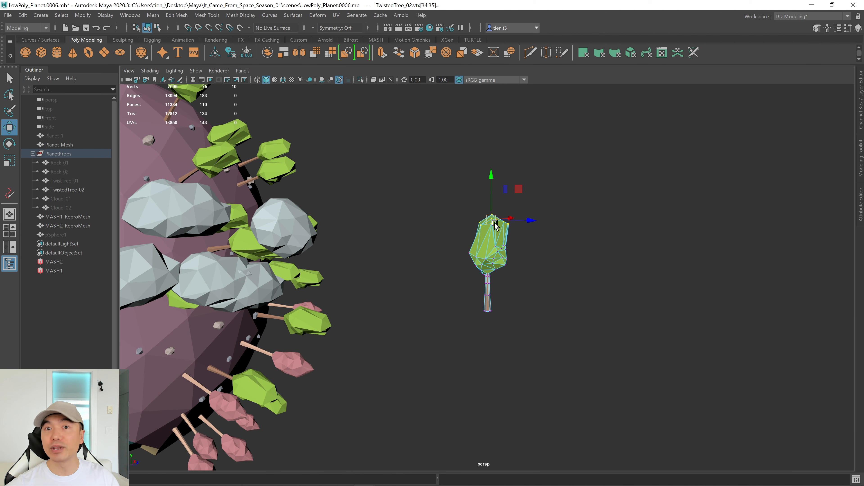
key(ctrl+z)
Leave vertex editing on TwistedTree_02 and return to object mode with the whole tree selected
scroll(323, 225, down, 5)
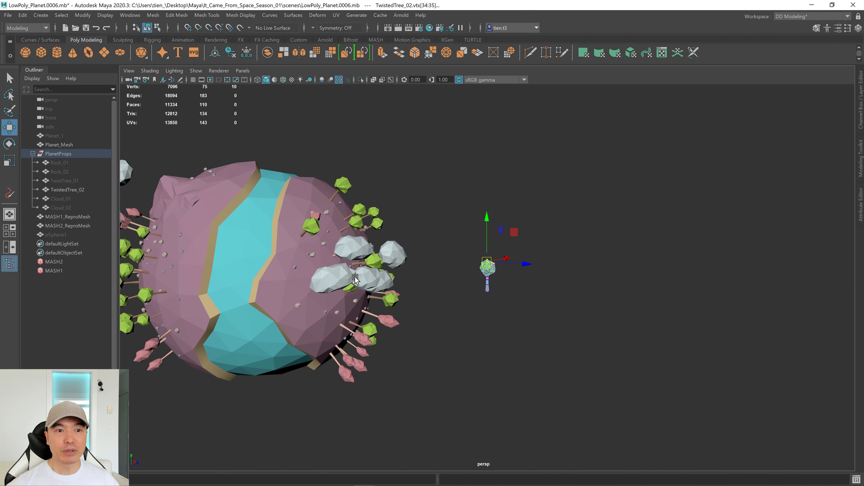
alt+middle_drag(405, 298, 406, 298)
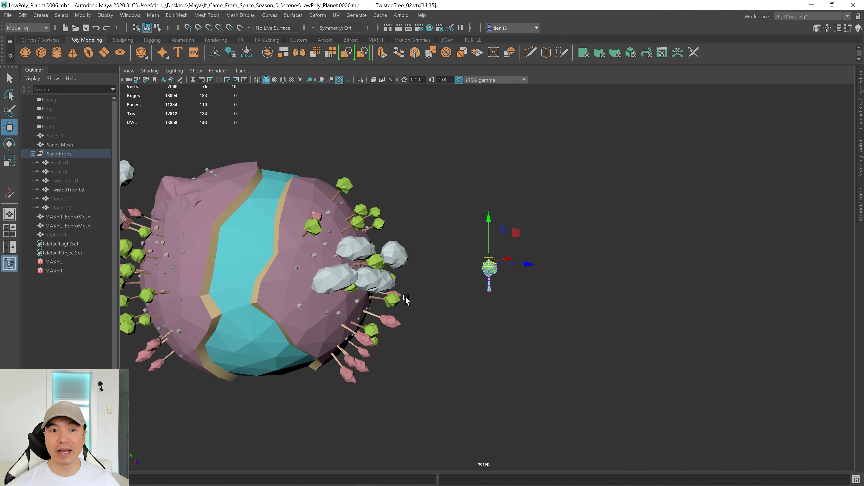
alt+drag(406, 299, 432, 306)
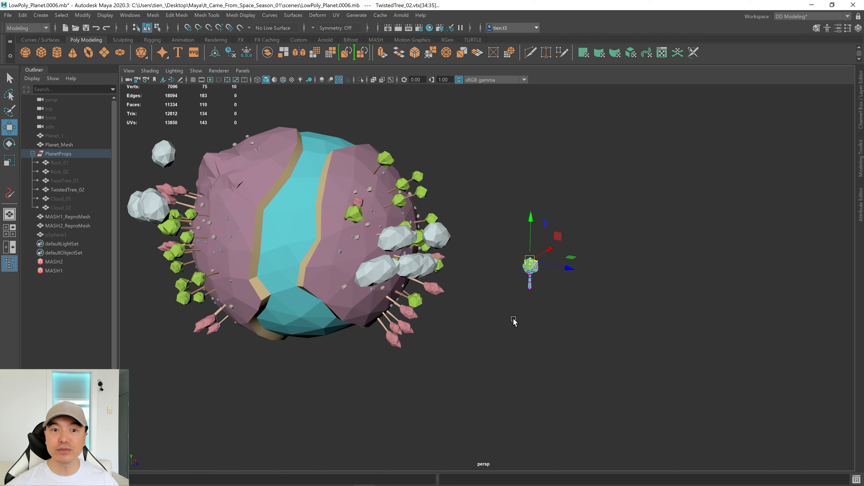
key(q)
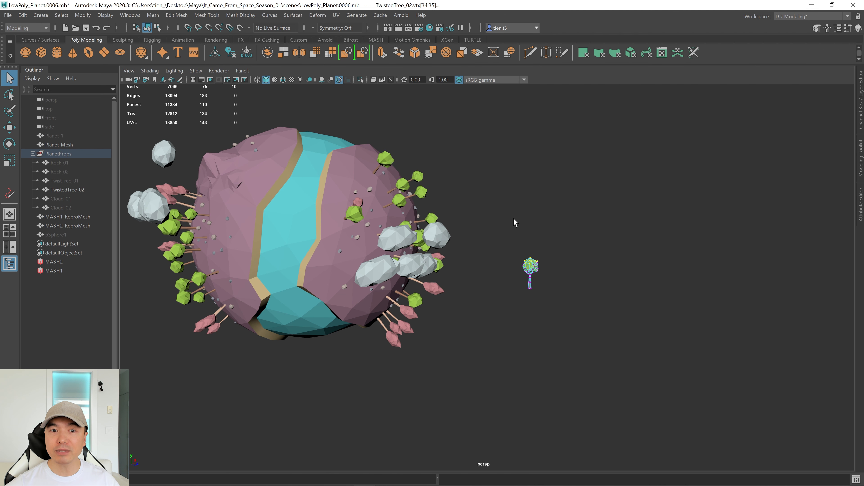
right_drag(514, 222, 594, 163)
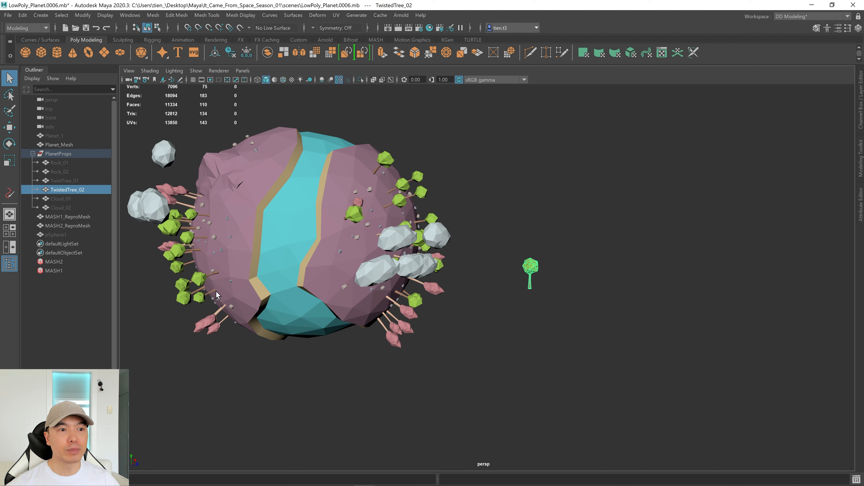
Hide the source tree TwistedTree_02 and frame the planet with its scattered props
alt+drag(228, 285, 375, 293)
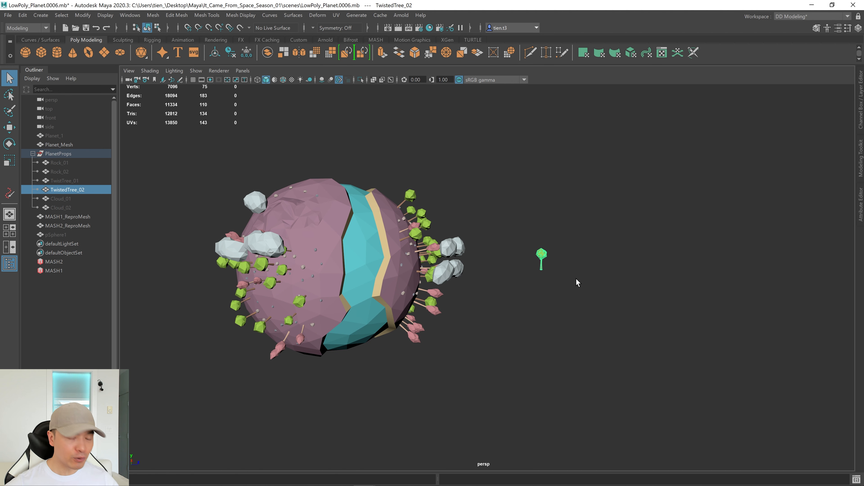
key(h)
alt+drag(543, 281, 483, 293)
alt+right_drag(490, 297, 553, 324)
alt+middle_drag(553, 324, 554, 305)
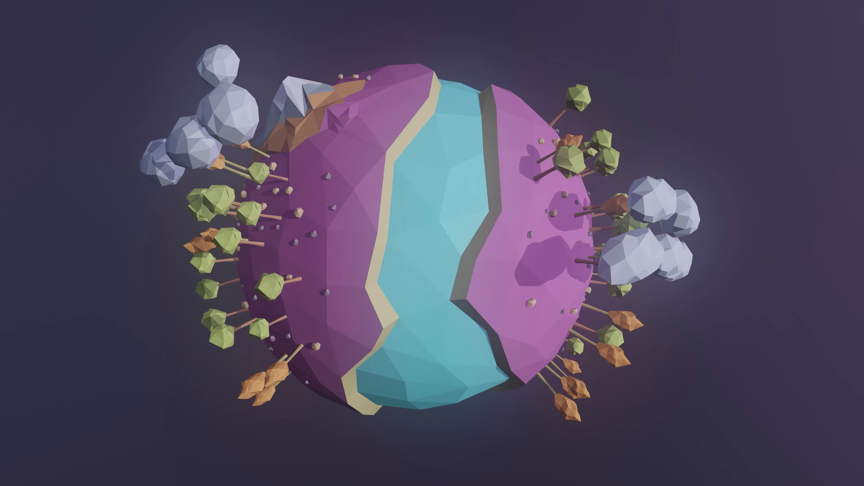